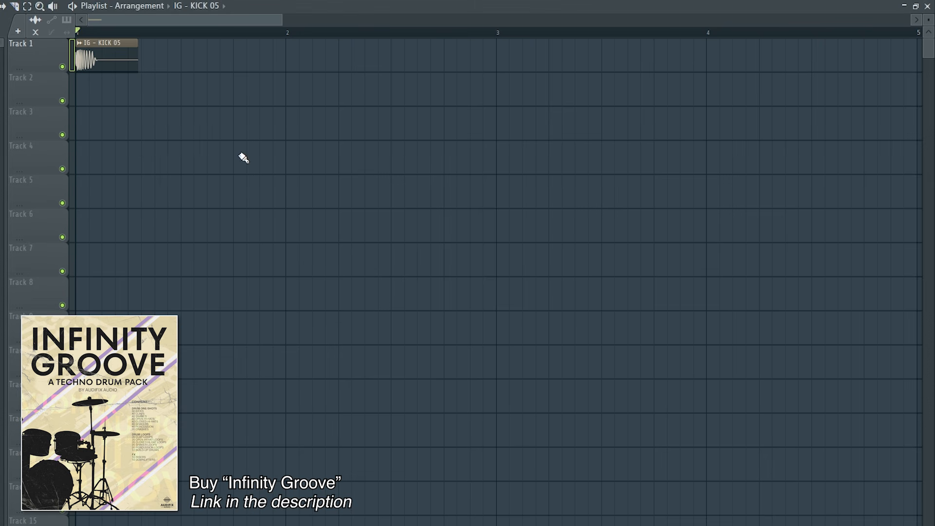
- Trim the IG - KICK 05 clip on Track 1 to one beat and repeat it on every beat of bars 1 to 4
key(ctrl+b)
key(ctrl+b)
key(ctrl+b)
key(ctrl+b)
key(ctrl+b)
key(ctrl+b)
key(ctrl+b)
key(ctrl+b)
key(ctrl+b)
key(ctrl+b)
key(ctrl+b)
key(ctrl+b)
key(ctrl+b)
key(ctrl+b)
key(ctrl+b)
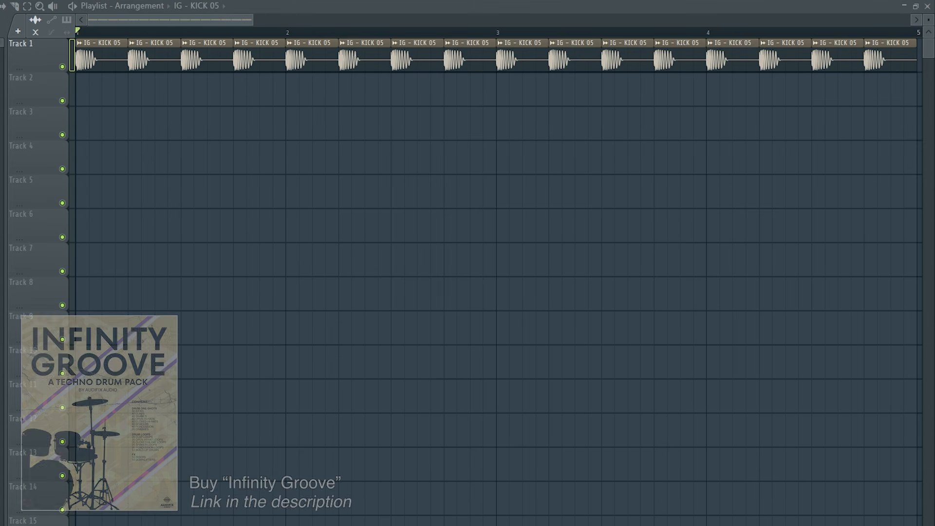
- Place the IG - CLAP 06 sample on Track 2 at beat 2 of bar 1 and lower its volume
drag(1, 127, 144, 89)
double_click(163, 88)
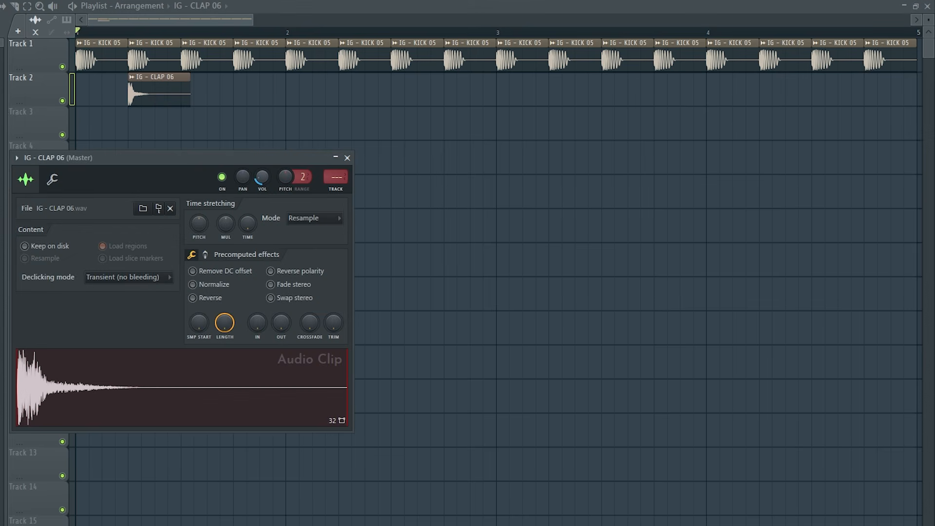
click(347, 157)
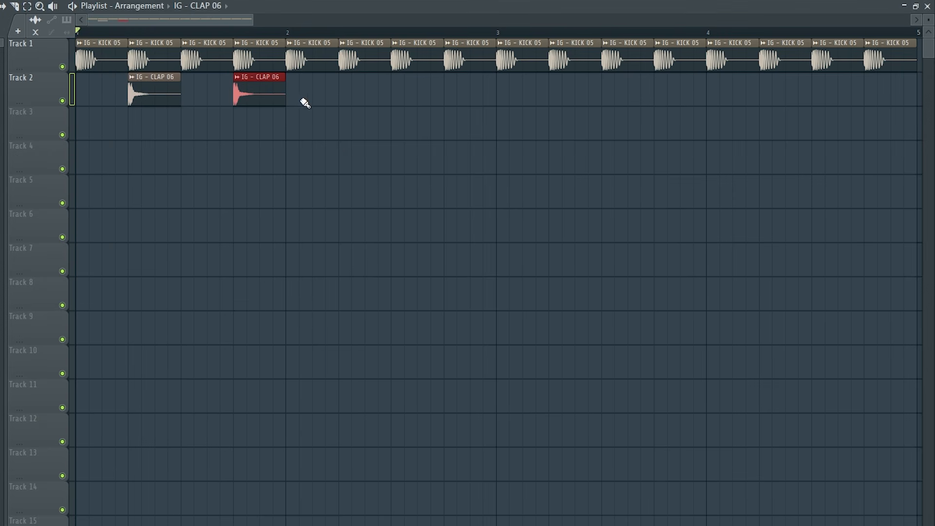
- Trim the IG - CLAP 06 clip to one beat and repeat it on beats 2 and 4 of bars 1 to 4
drag(277, 33, 77, 34)
double_click(71, 96)
key(ctrl+b)
key(ctrl+b)
key(ctrl+b)
ctrl+click(890, 34)
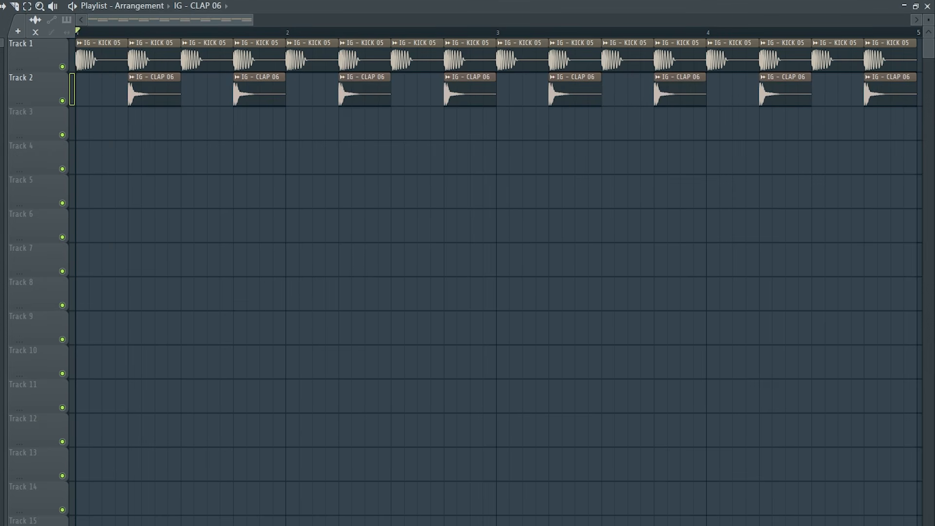
- Layer the IG - CLAP 40 sample on Track 3 at beat 2 of bar 1 and lower its volume
drag(2, 253, 135, 119)
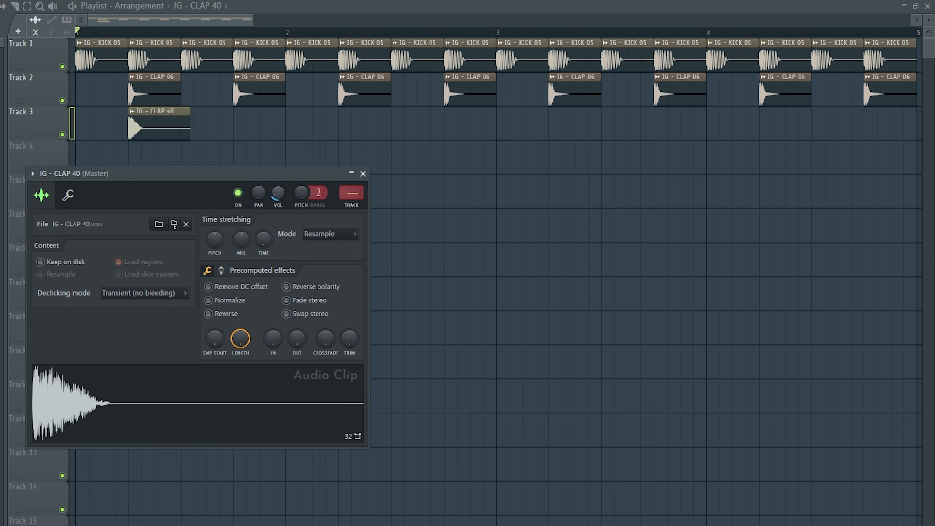
key(space)
click(363, 174)
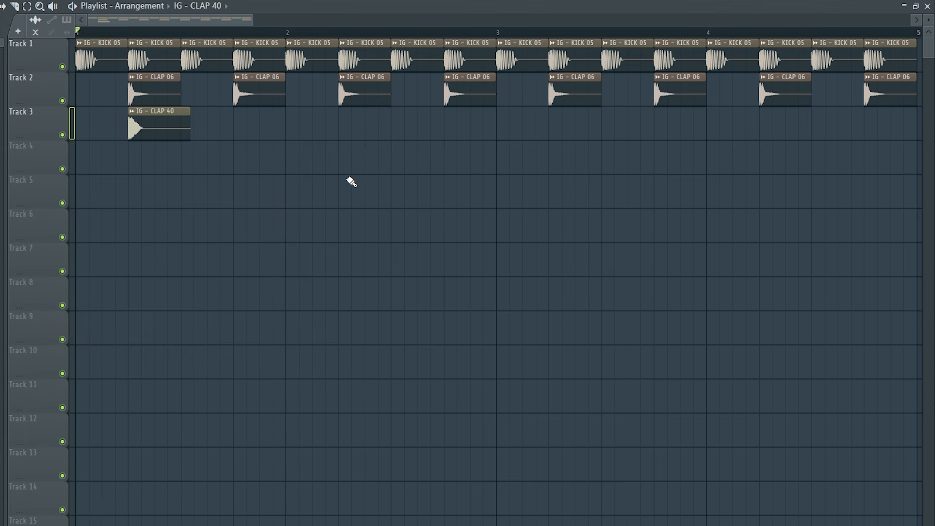
key(space)
key(space)
- Trim the IG - CLAP 40 clip to one beat and repeat it under every Track 2 clap through bar 4
drag(181, 33, 77, 34)
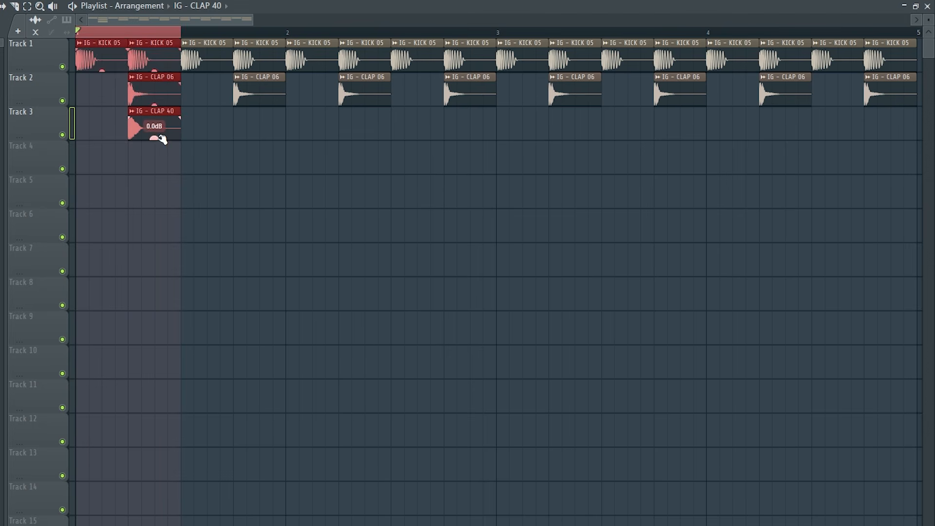
drag(268, 174, 39, 129)
key(ctrl+b)
key(ctrl+b)
key(ctrl+b)
key(ctrl+b)
key(ctrl+b)
key(ctrl+b)
key(ctrl+b)
click(830, 44)
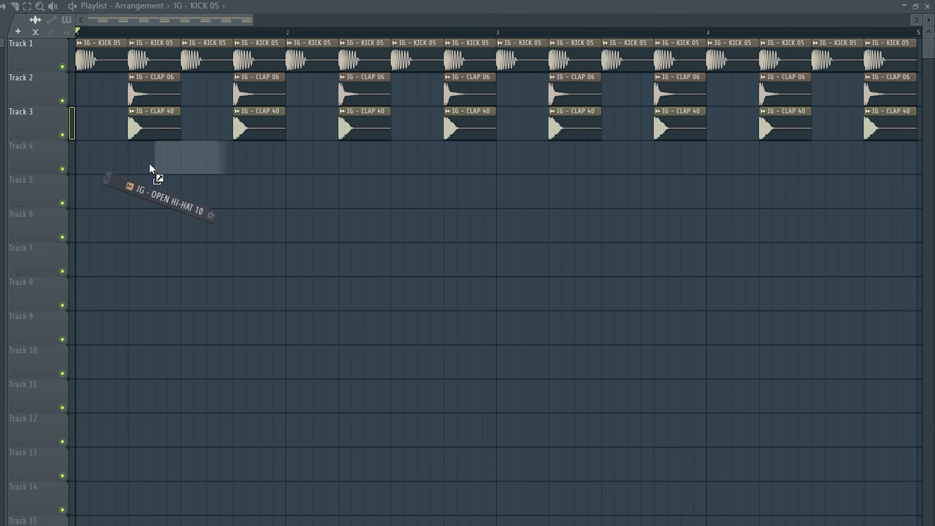
- Place the IG - OPEN HI-HAT 10 sample on Track 4 at the first offbeat of bar 1 and lower its volume
drag(103, 156, 115, 157)
double_click(115, 156)
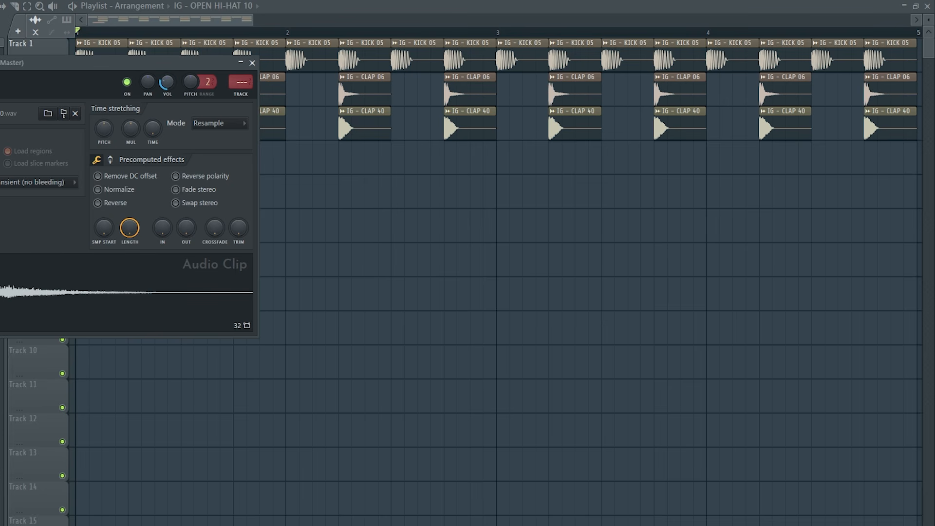
click(252, 63)
key(space)
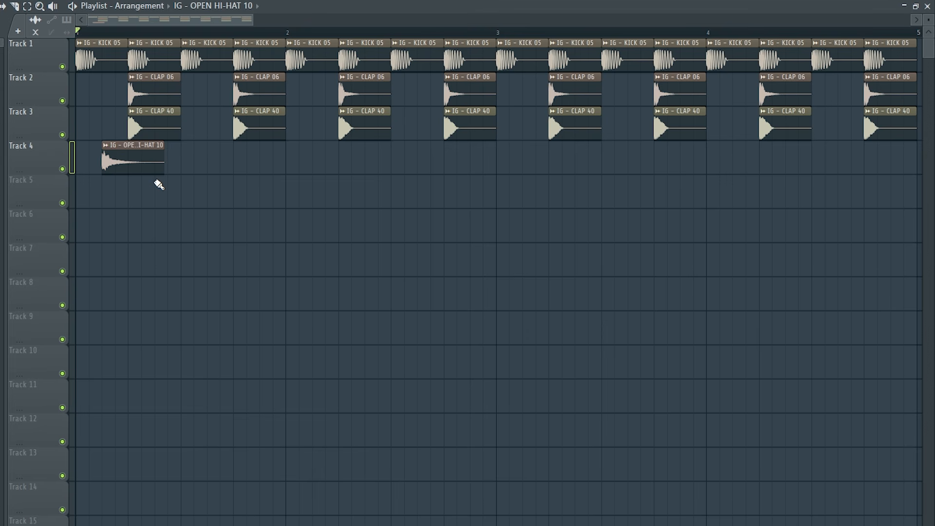
- Trim the open hi-hat clip on Track 4 to one beat and repeat it on every offbeat through bar 4
click(113, 159)
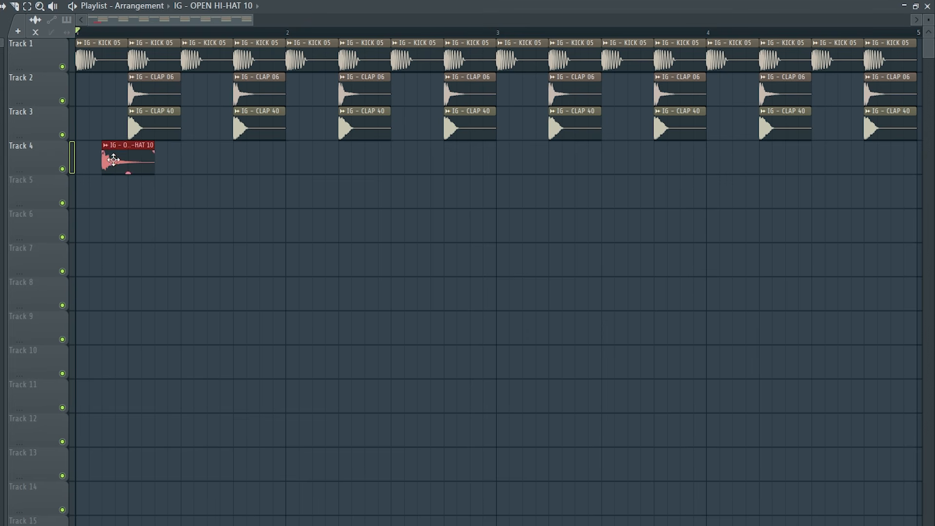
key(ctrl+b)
key(ctrl+b)
key(ctrl+b)
key(ctrl+b)
key(ctrl+b)
key(ctrl+b)
key(ctrl+b)
key(ctrl+b)
key(ctrl+b)
key(ctrl+b)
key(ctrl+b)
key(ctrl+b)
key(ctrl+b)
key(ctrl+b)
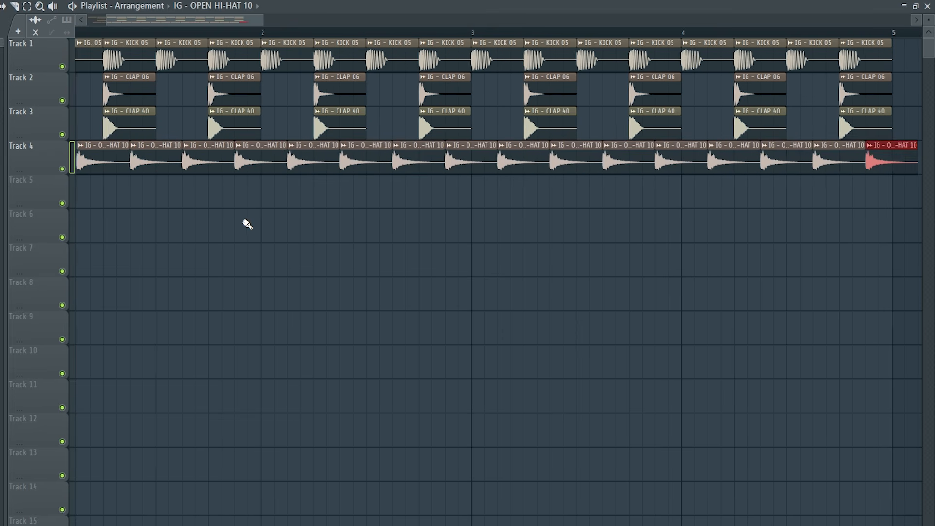
drag(180, 19, 157, 21)
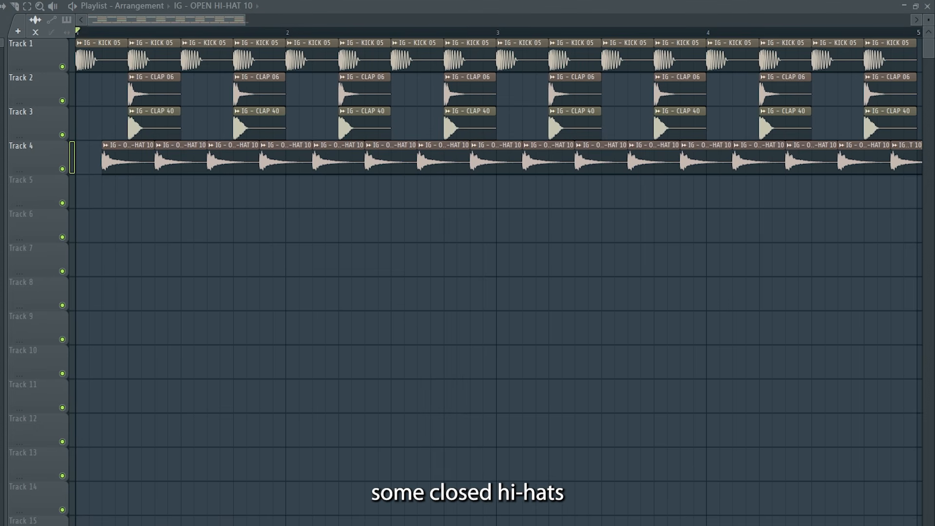
- Build a beat of four sixteenth-note IG - CLOSED HI-HAT 13 hits on Track 5 with lowered volume, accenting the last hit
drag(1, 209, 85, 191)
double_click(108, 202)
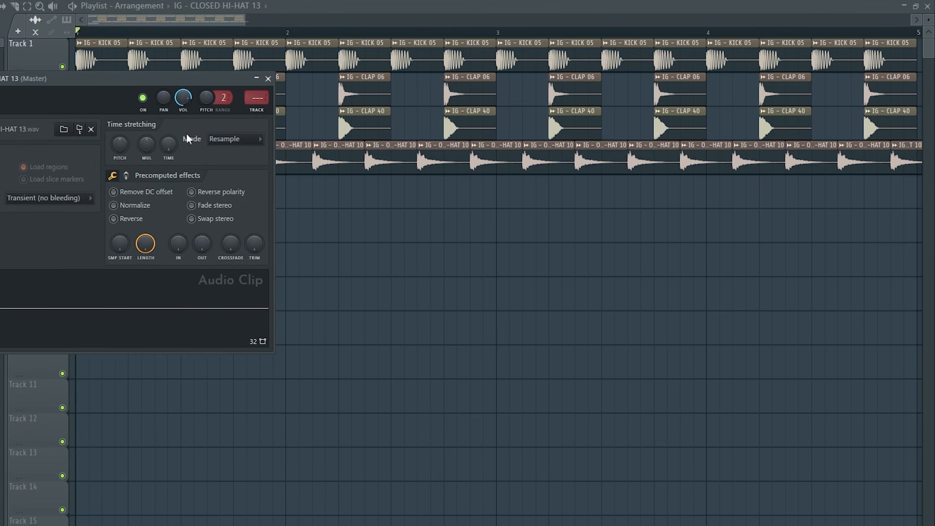
key(space)
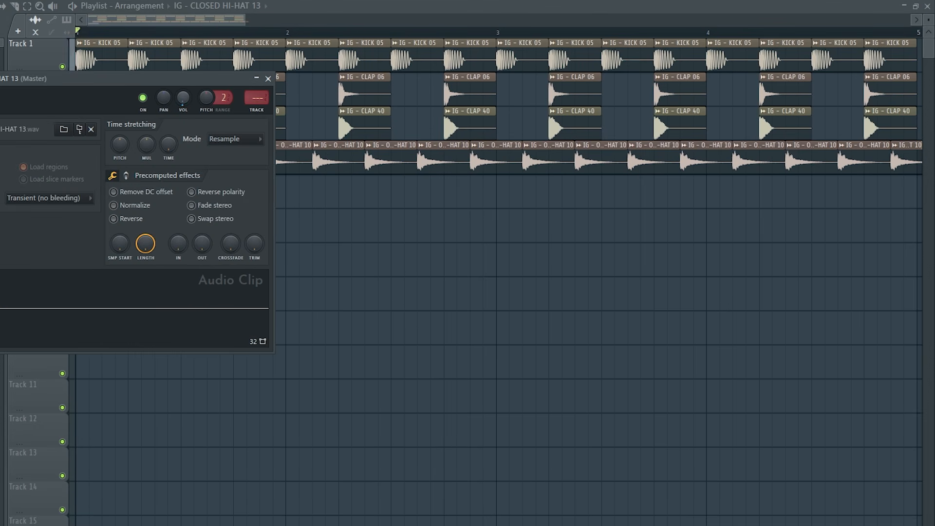
click(267, 79)
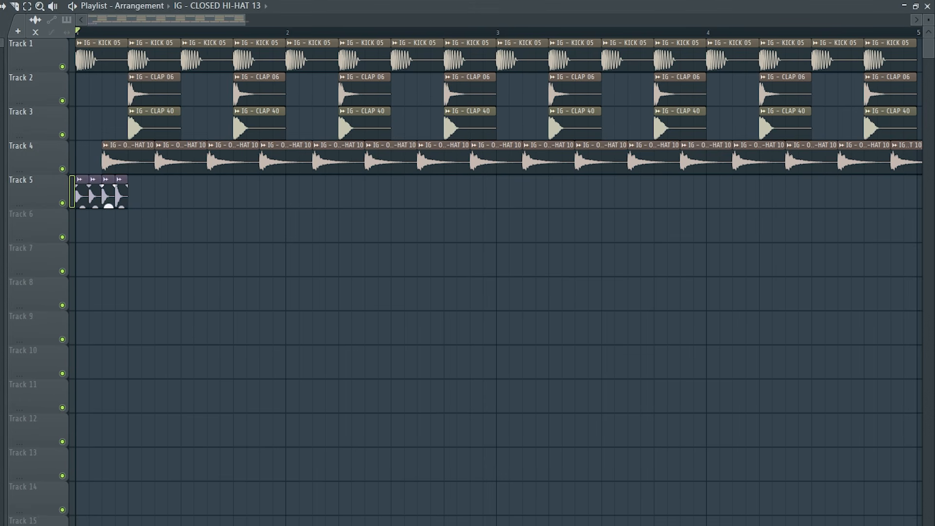
key(space)
key(space)
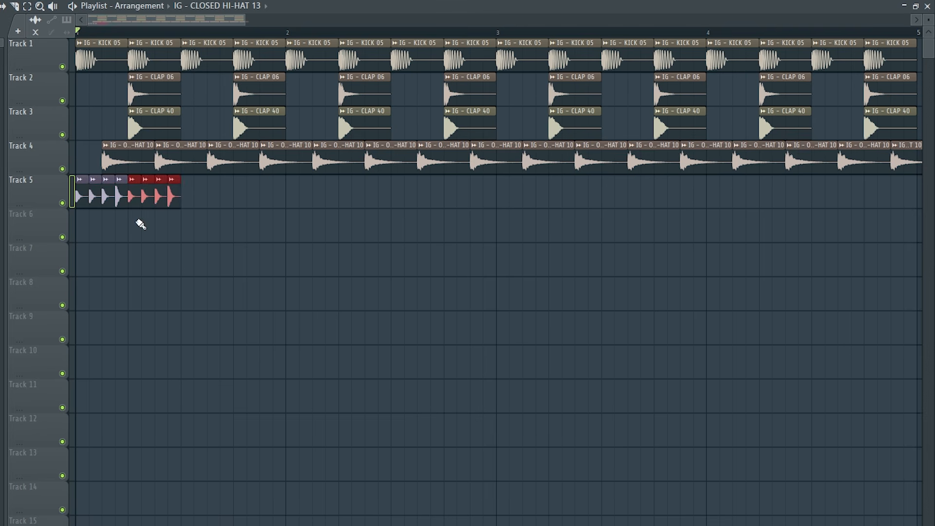
- Repeat the four-hit closed hi-hat pattern on Track 5 to the end of bar 4
key(ctrl+b)
key(ctrl+b)
key(ctrl+b)
key(ctrl+b)
key(ctrl+b)
key(ctrl+b)
key(ctrl+b)
key(ctrl+b)
key(ctrl+b)
key(ctrl+b)
key(ctrl+b)
key(ctrl+b)
key(ctrl+b)
key(ctrl+b)
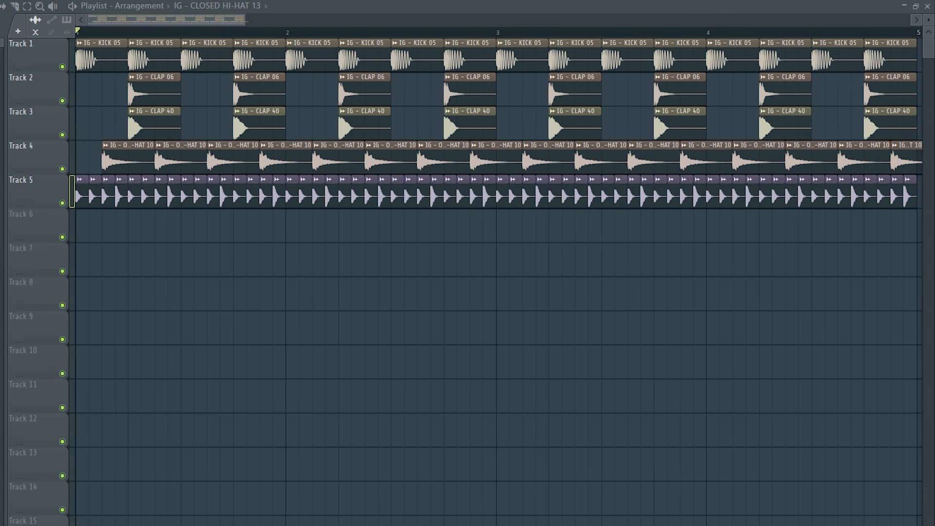
- Place IG - SHAKER LOOP 06 126BPM on Track 6 at bar 1 and set its time stretching mode to Stretch
drag(2, 287, 80, 227)
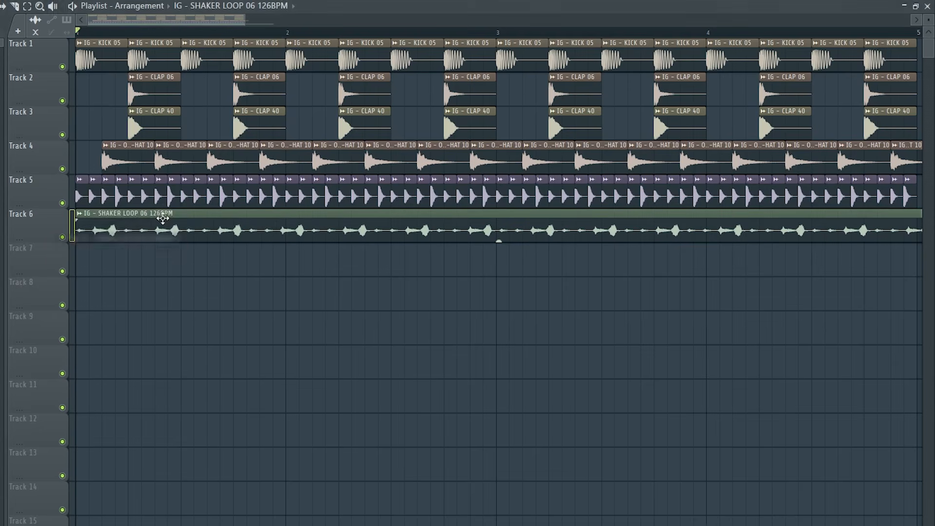
double_click(165, 214)
click(240, 156)
click(233, 191)
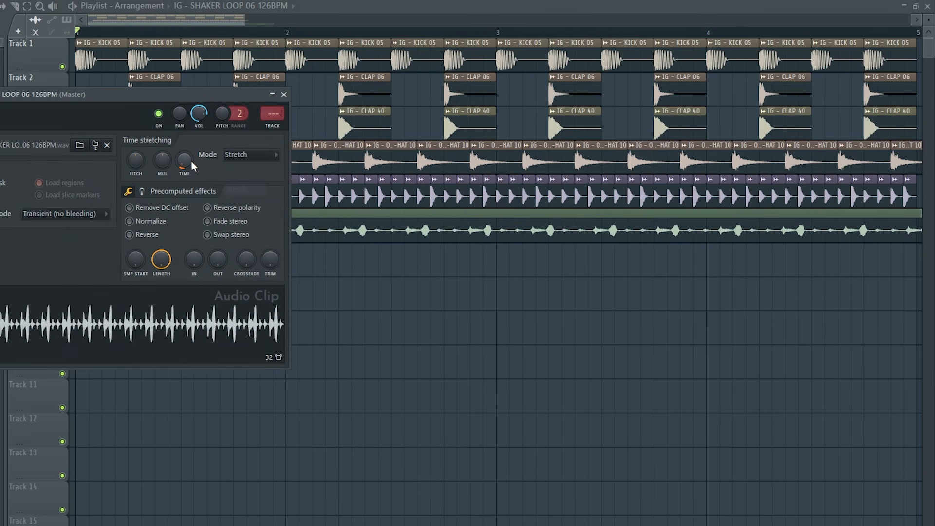
- Lower the shaker loop's volume and fit its length to four bars
drag(199, 114, 199, 138)
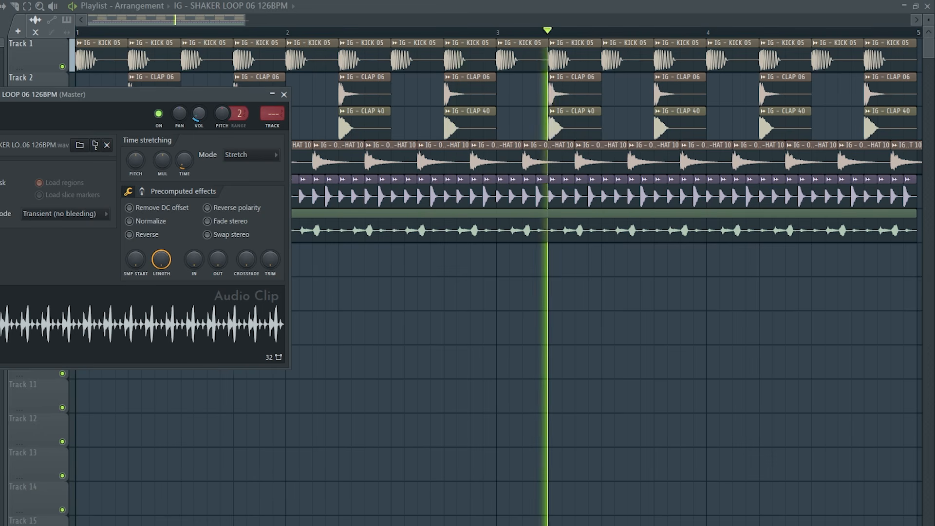
key(space)
click(283, 94)
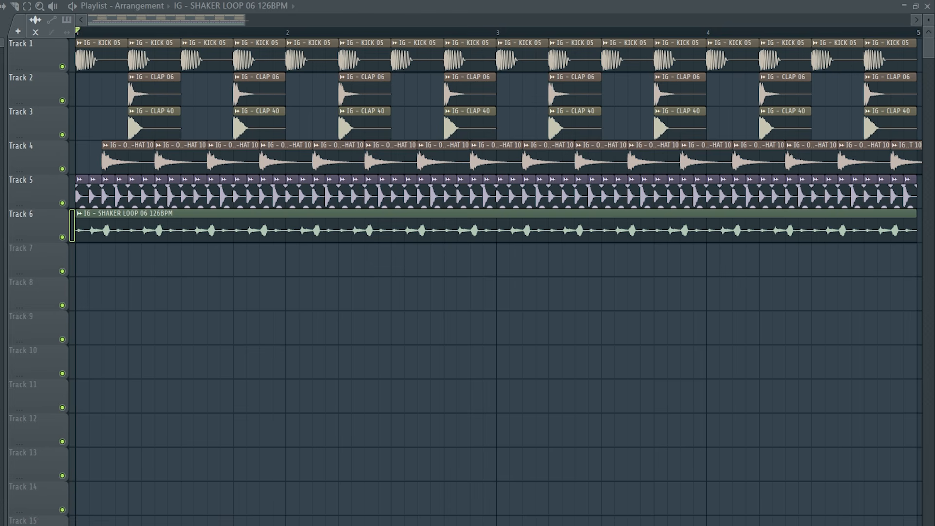
- Add IG - PERCUSSION LOOP 08 126BPM on Track 7, fitted to four bars in Stretch mode with lowered volume
drag(68, 267, 80, 258)
double_click(162, 260)
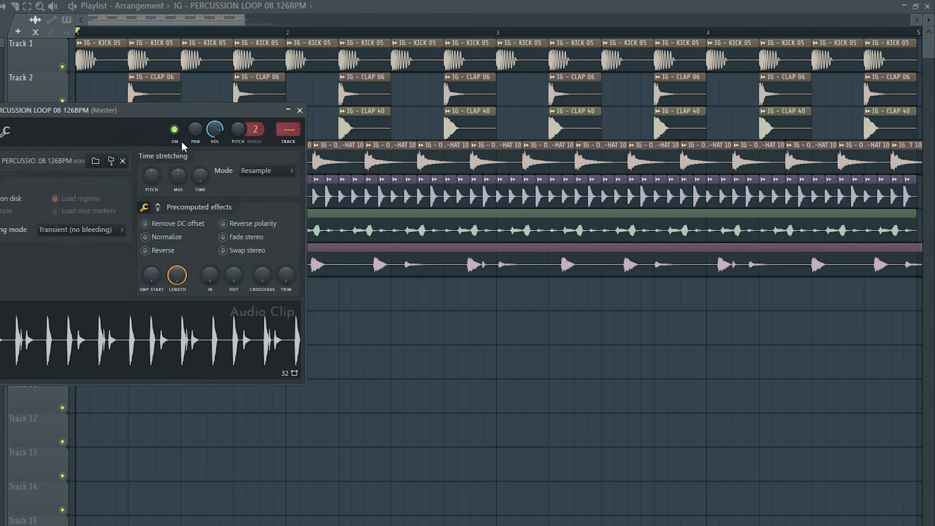
click(276, 172)
click(264, 206)
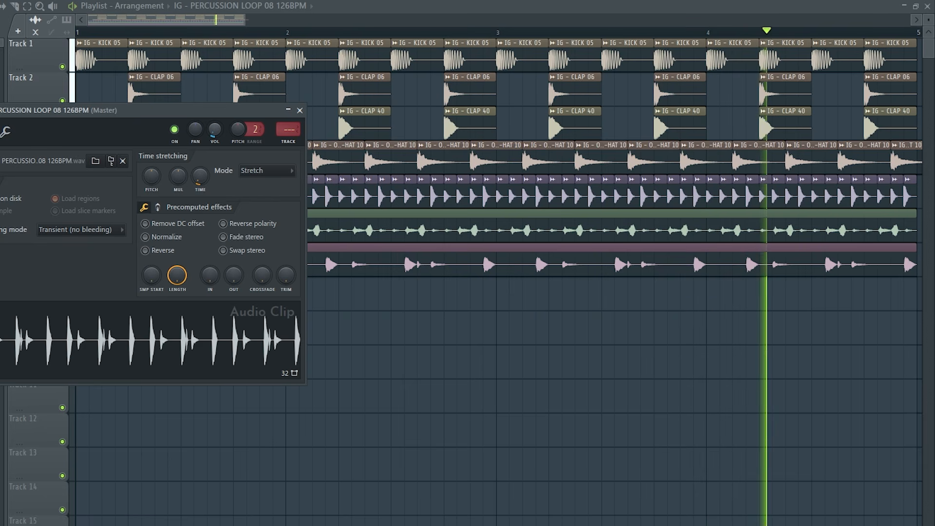
key(space)
click(299, 111)
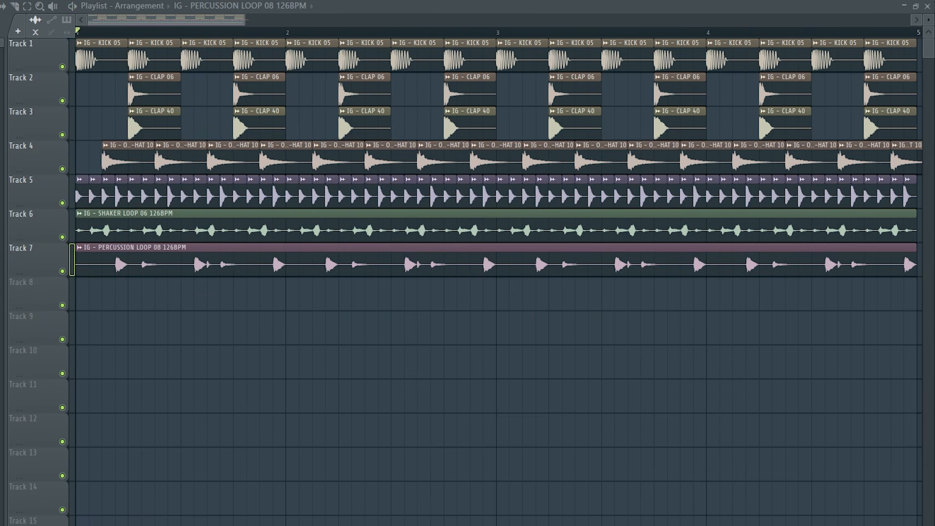
- Place IG - PERCUSSION 33 on Track 8 in the second half of beat 2, lower its volume and trim it to a sixteenth note
drag(1, 311, 158, 301)
double_click(190, 292)
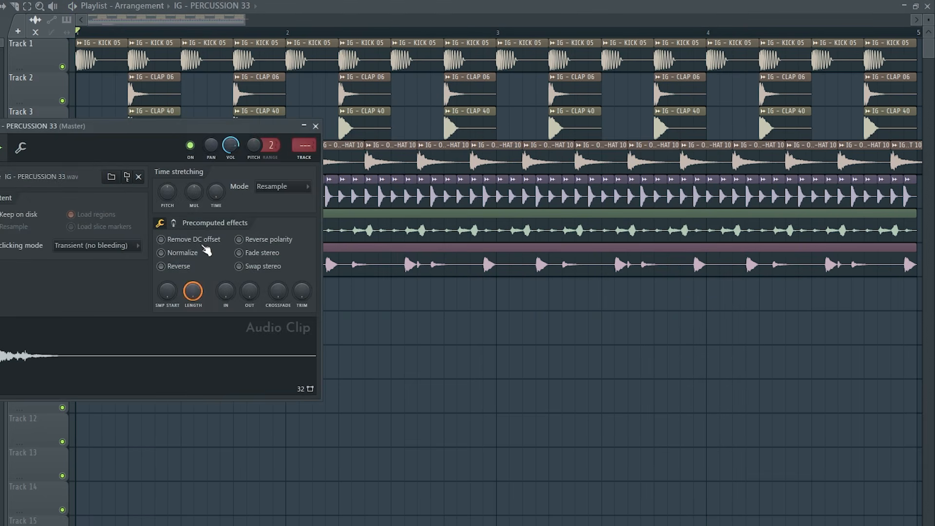
key(space)
click(316, 126)
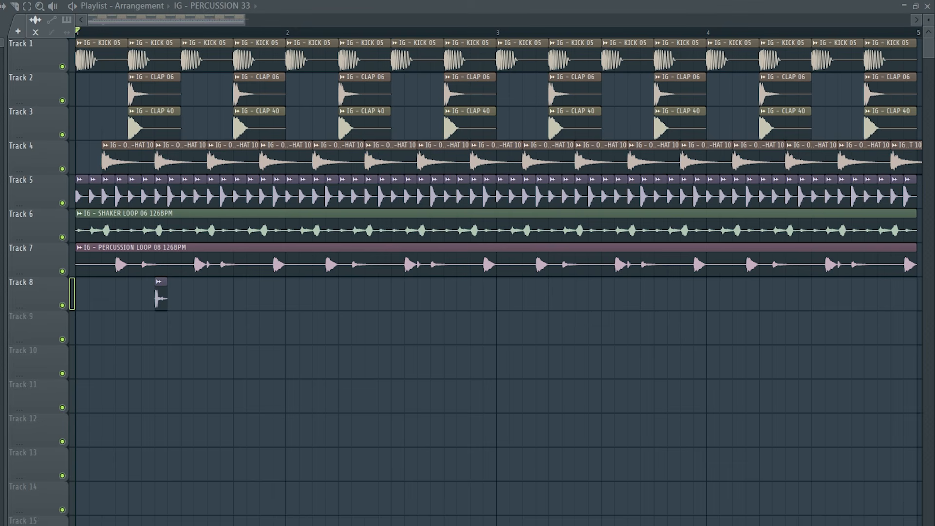
- Add IG - PERCUSSION 21 directly after the first percussion hit on Track 8, with lowered volume and trimmed to a sixteenth note
drag(175, 298, 177, 298)
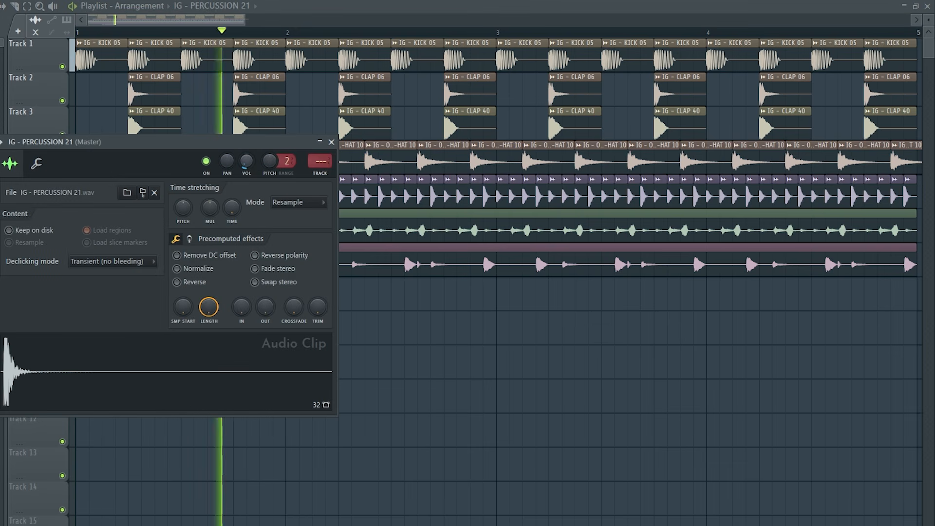
key(space)
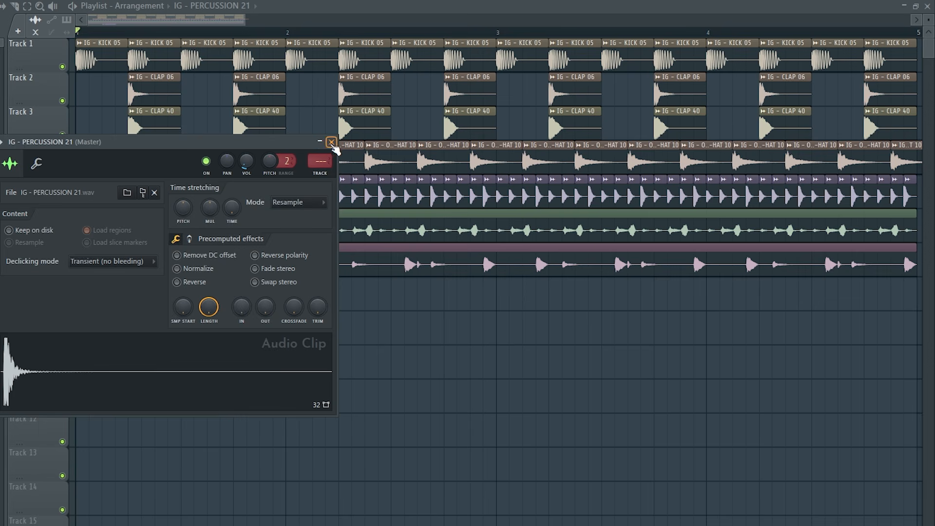
click(331, 142)
right_click(209, 293)
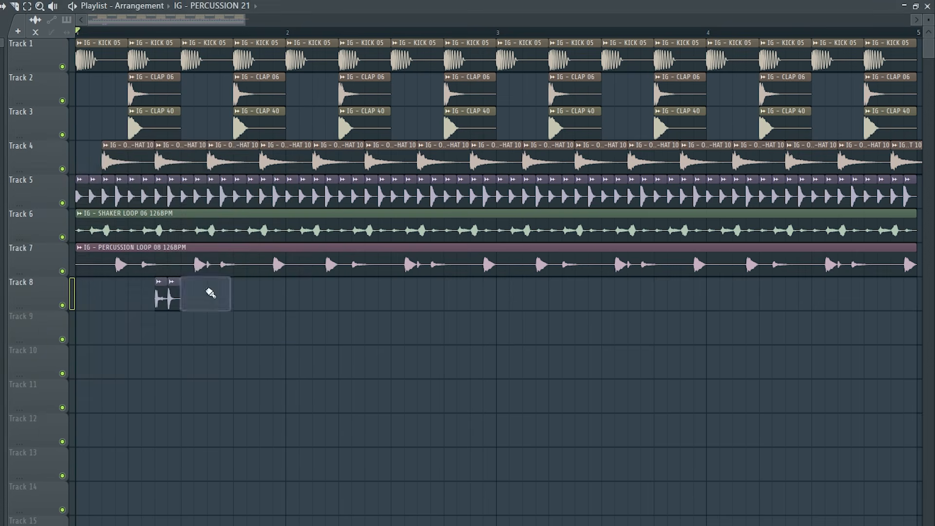
- Repeat the pair of percussion hits on Track 8 every two beats to the end of bar 4
drag(184, 32, 56, 68)
drag(290, 291, 130, 291)
key(ctrl+b)
key(ctrl+b)
key(ctrl+b)
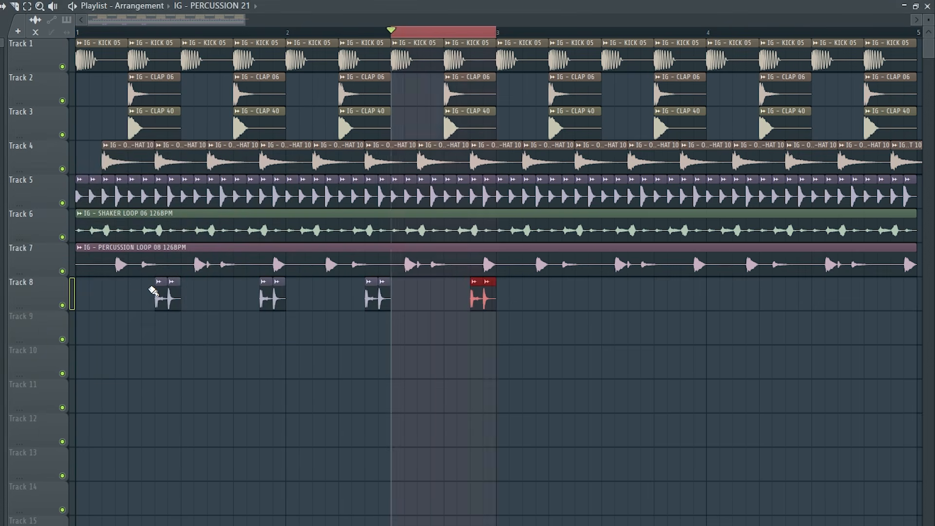
key(ctrl+b)
key(ctrl+b)
key(ctrl+b)
key(ctrl+b)
ctrl+click(730, 35)
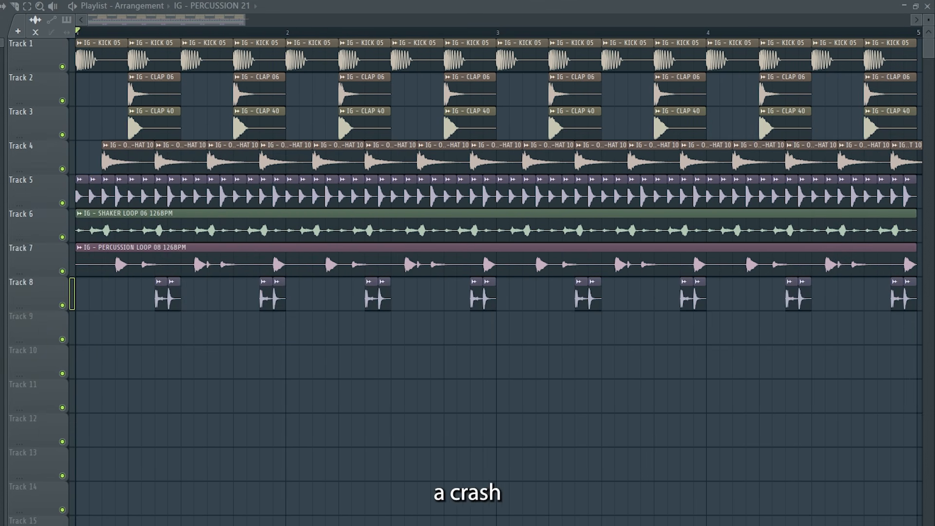
- Place the IG - CRASH 07 sample on Track 9 at the start of bar 1 and lower its volume
drag(64, 339, 80, 335)
double_click(175, 324)
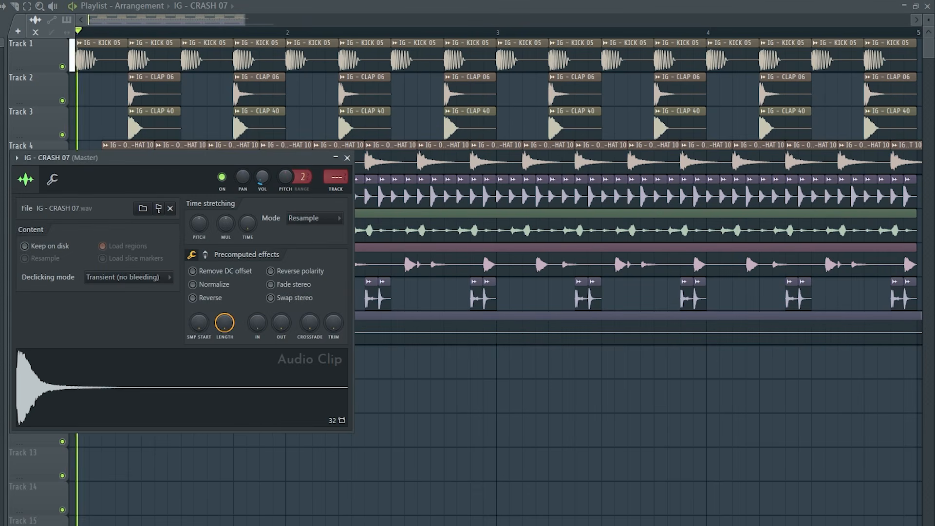
key(space)
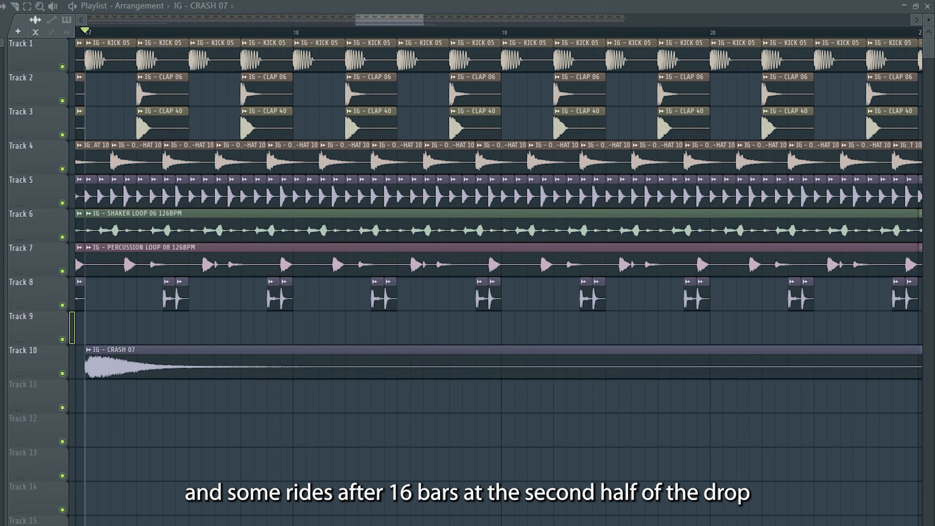
- Place IG RIDES EXPANSION - 08 on Track 9 at the start of bar 17 and lower its volume
drag(146, 333, 239, 330)
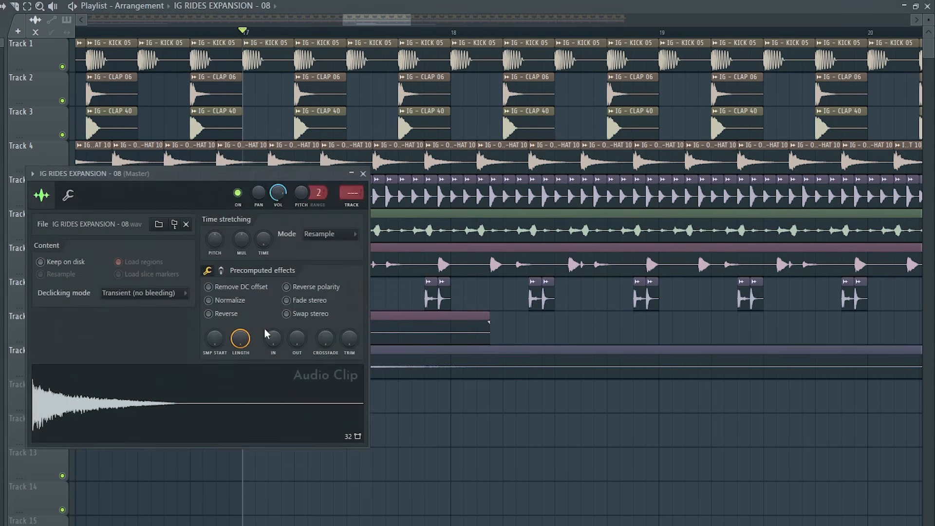
key(space)
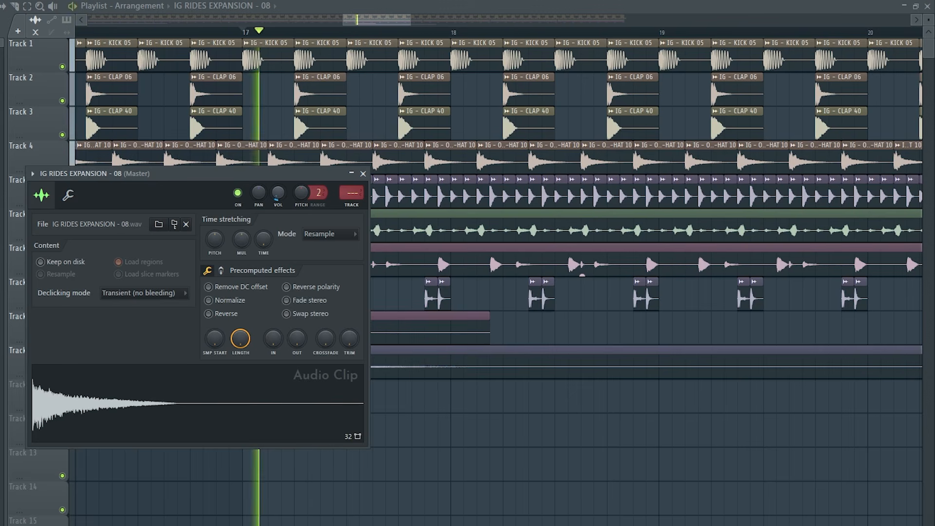
key(space)
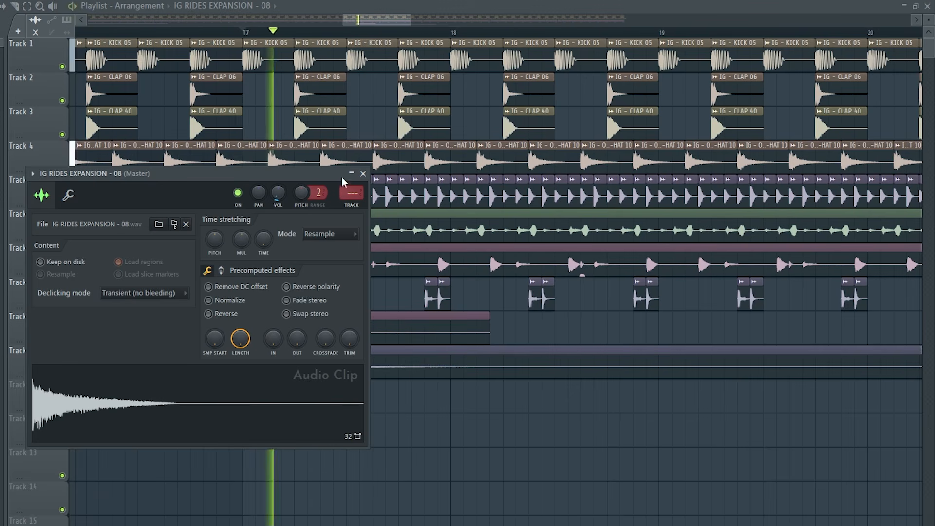
click(363, 173)
- Mute Track 10, cut the ride on Track 9 into two eighth-note hits and lower the first hit's gain to -4.8 dB
click(62, 374)
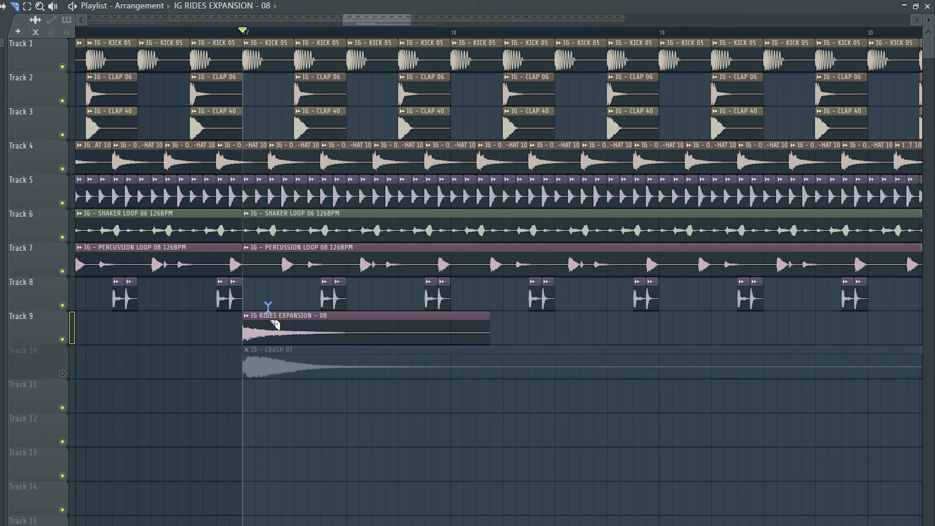
right_click(303, 331)
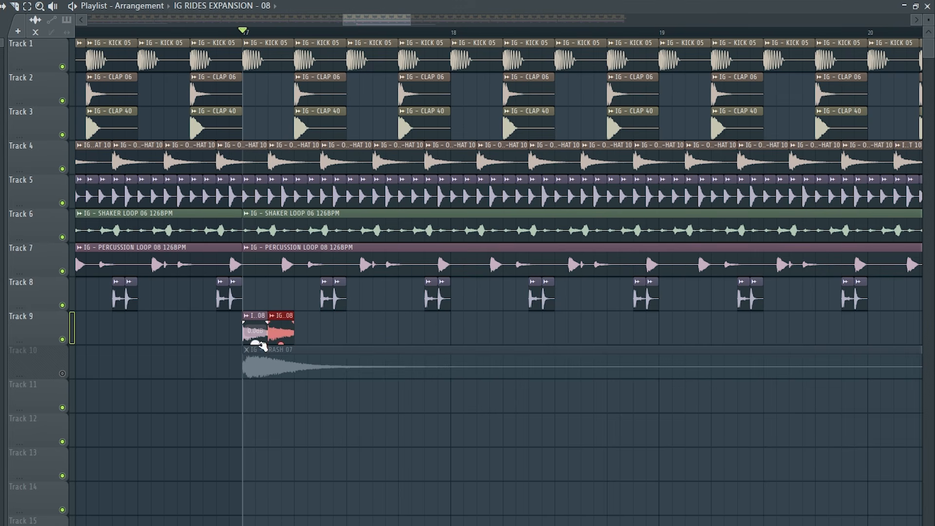
drag(255, 342, 319, 339)
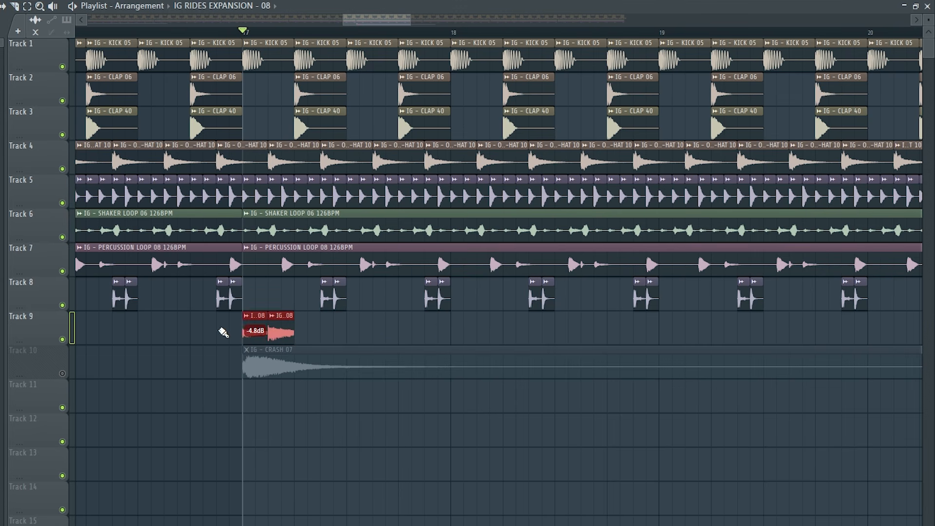
- Unmute Track 10 and repeat the ride hits on Track 9 to the end of bar 32, deleting the surplus
key(ctrl+b)
key(ctrl+b)
key(ctrl+b)
click(63, 374)
drag(476, 328, 220, 331)
key(ctrl+b)
scroll(198, 327, down, 3)
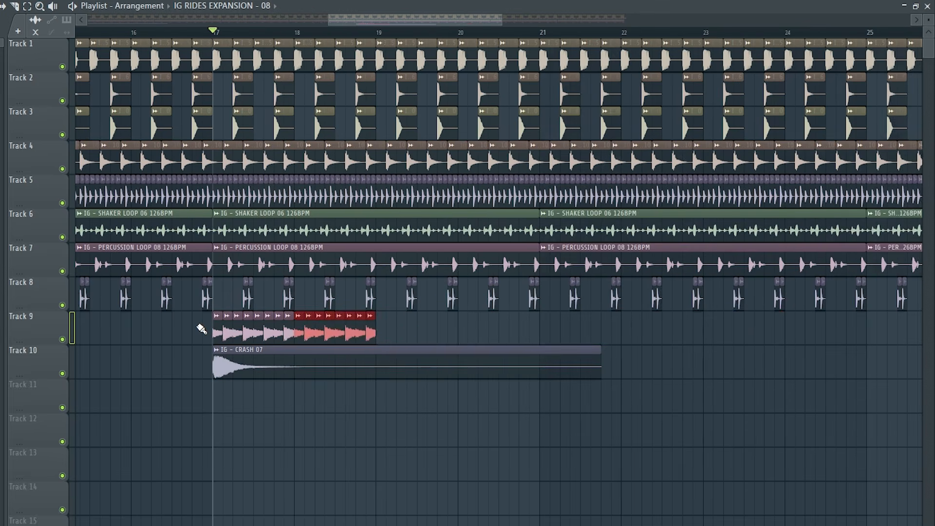
key(ctrl+b)
key(ctrl+b)
key(ctrl+b)
key(ctrl+b)
key(ctrl+b)
key(ctrl+b)
key(ctrl+b)
key(ctrl+b)
key(ctrl+b)
key(ctrl+b)
key(ctrl+b)
key(ctrl+b)
key(ctrl+b)
key(ctrl+b)
key(ctrl+b)
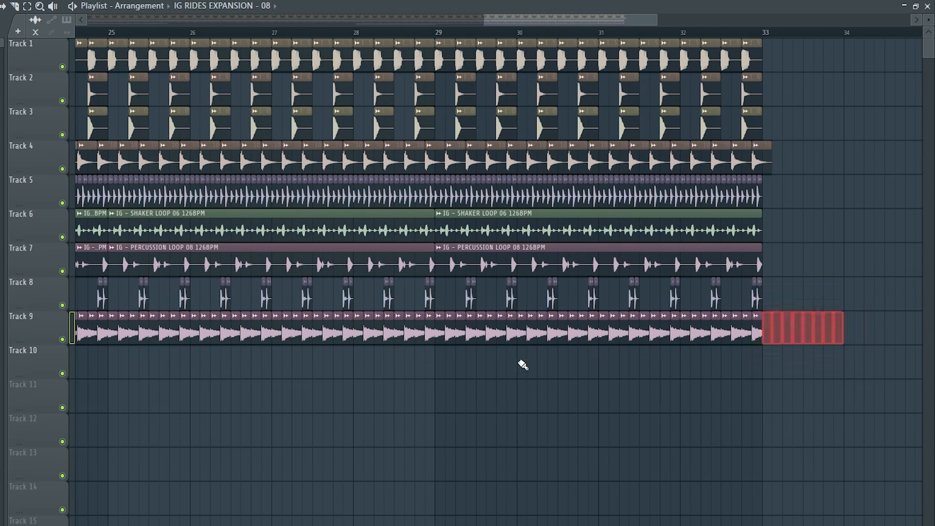
key(Delete)
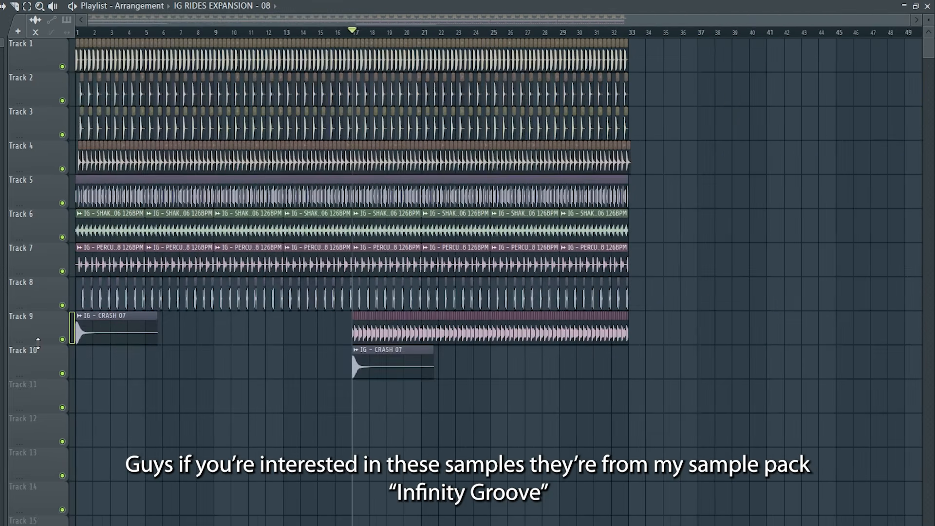
- Browse the sample pack's clap, hi-hat and percussion samples and read the Infinity Groove product page
scroll(38, 341, up, 2)
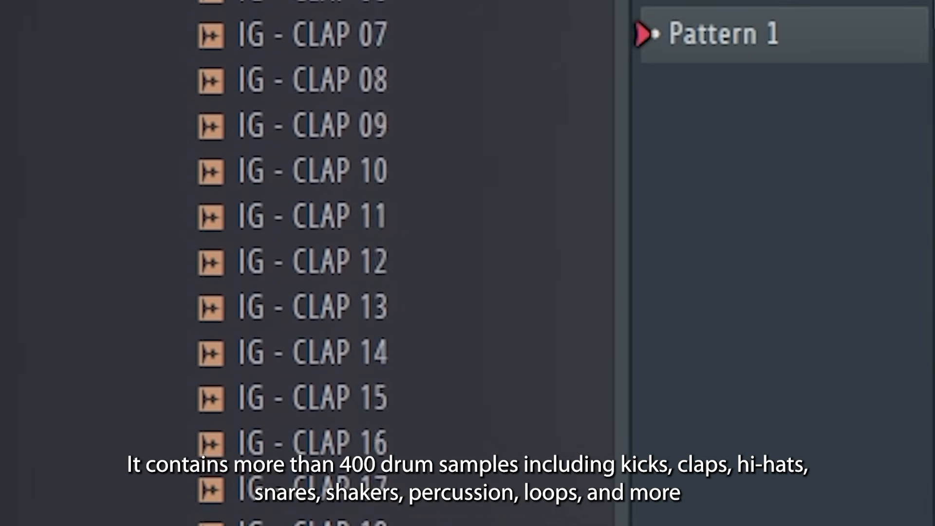
scroll(340, 244, down, 20)
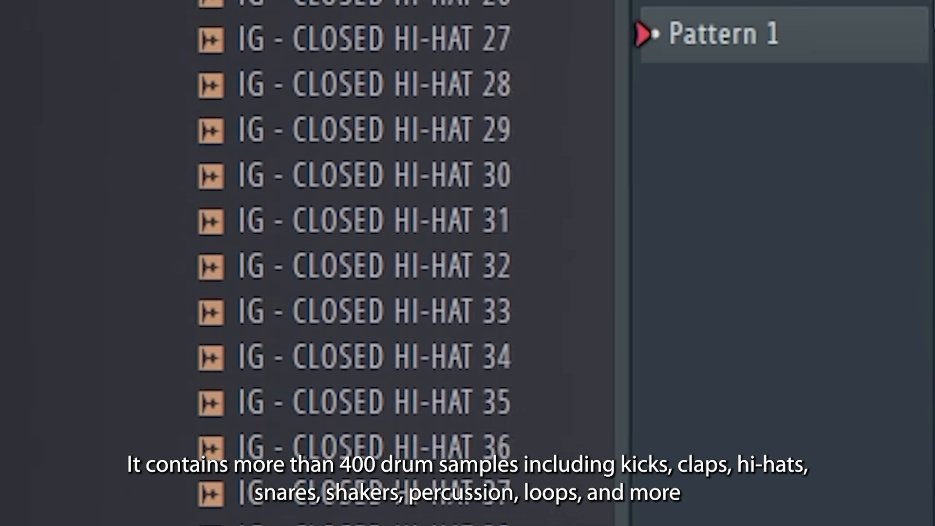
scroll(341, 244, down, 20)
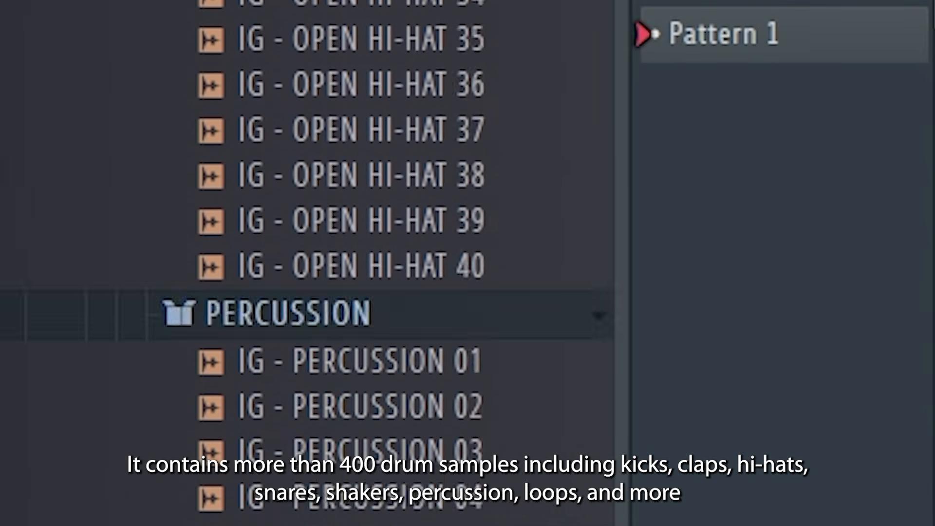
scroll(341, 243, down, 18)
scroll(341, 244, down, 20)
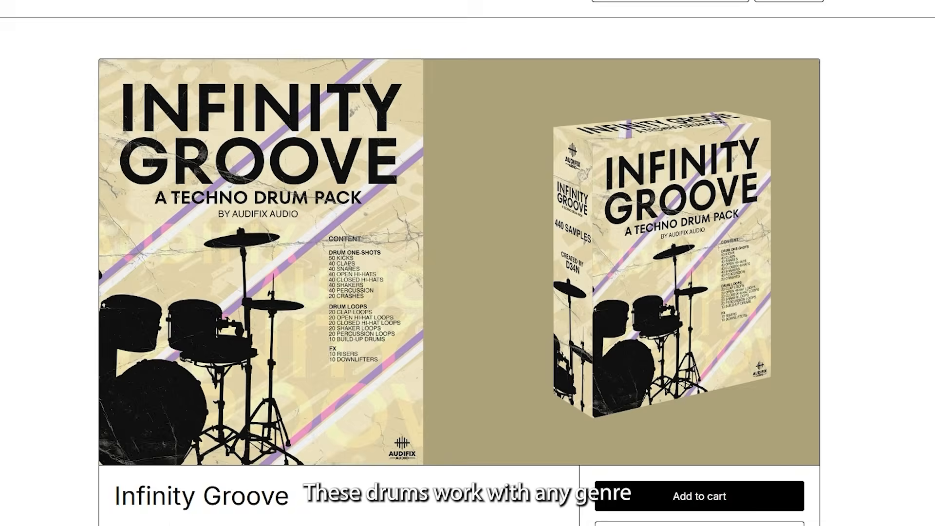
scroll(467, 263, down, 7)
scroll(467, 263, down, 9)
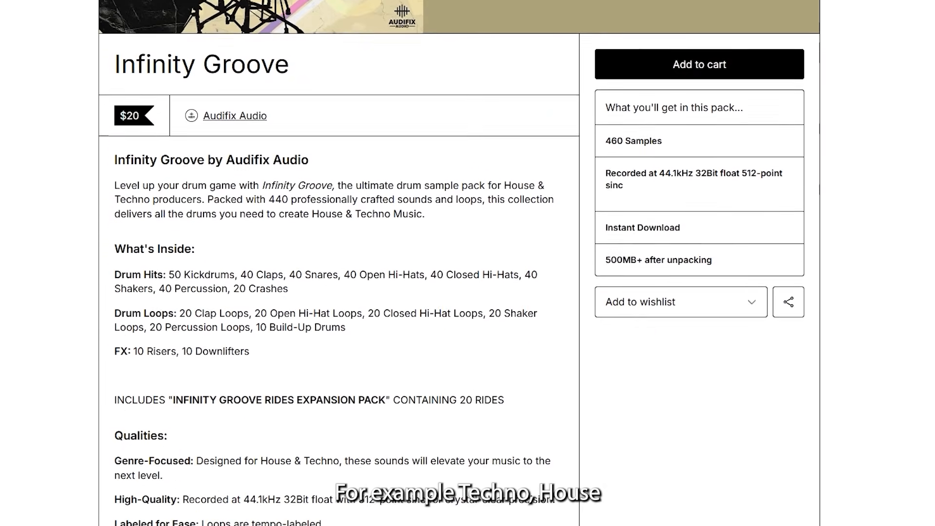
scroll(467, 263, down, 3)
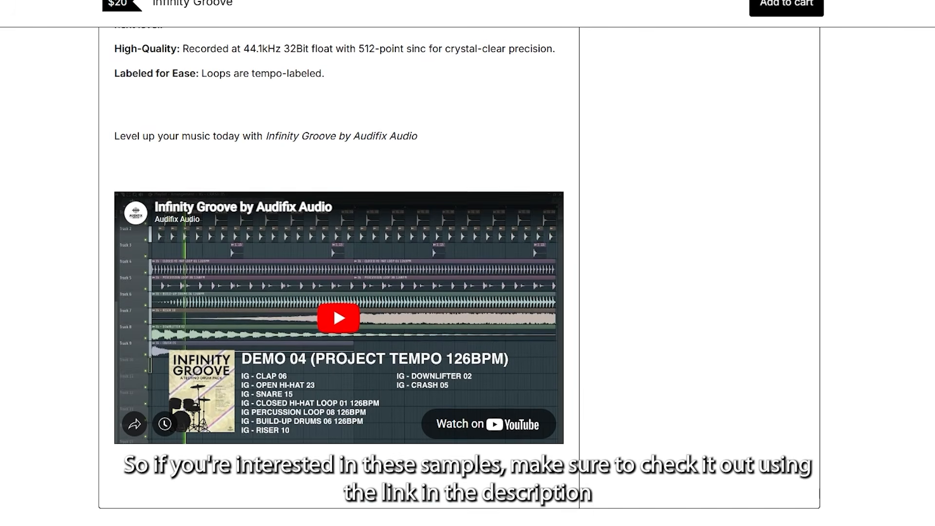
scroll(467, 263, up, 4)
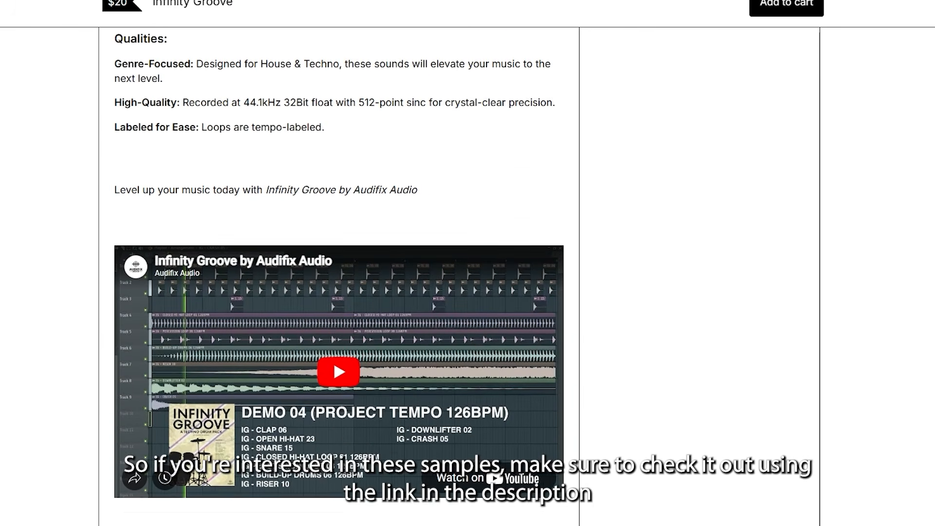
scroll(468, 262, up, 5)
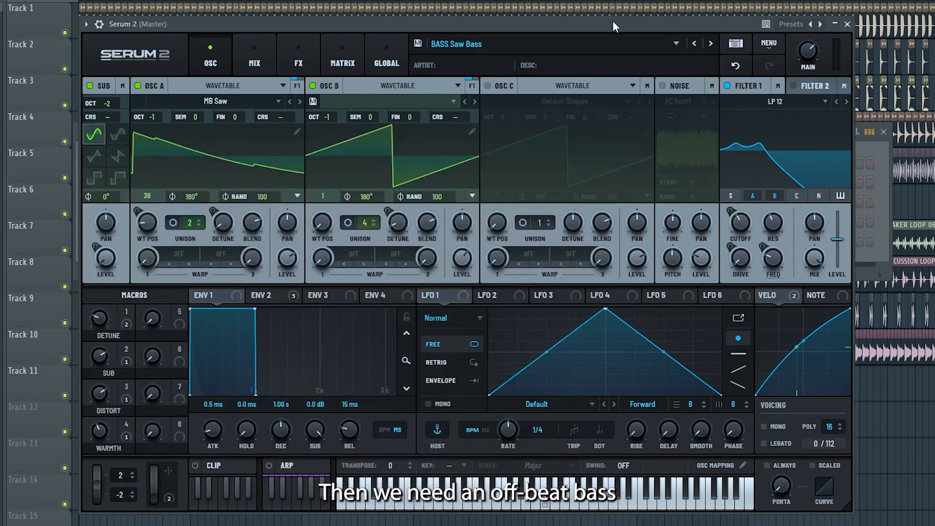
- Enter eighth-note F3 notes on every off-beat of bar 1 in the piano roll for the Serum 2 saw bass
key(space)
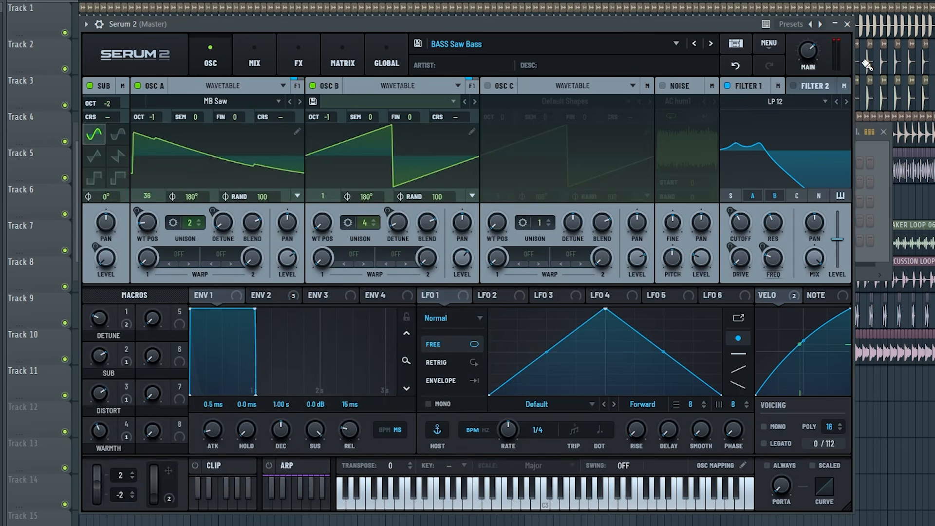
click(78, 207)
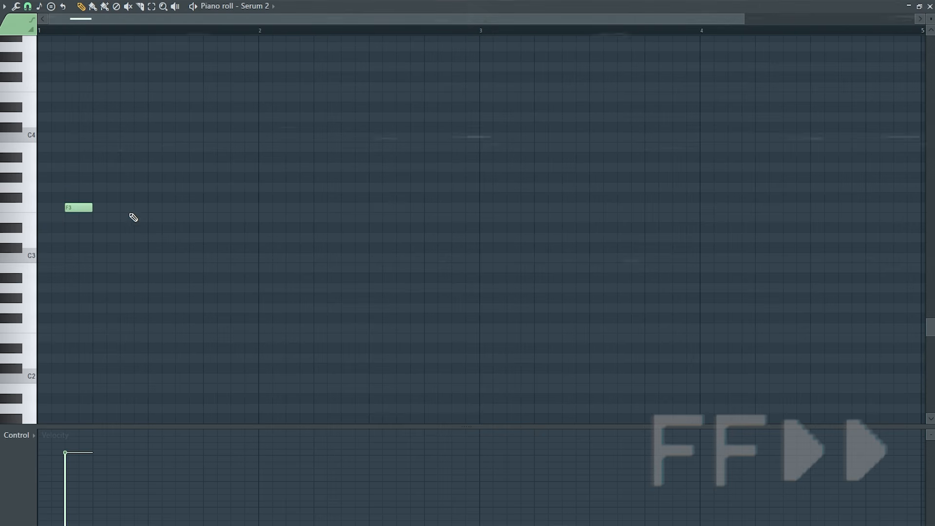
click(134, 207)
click(189, 208)
key(ctrl+a)
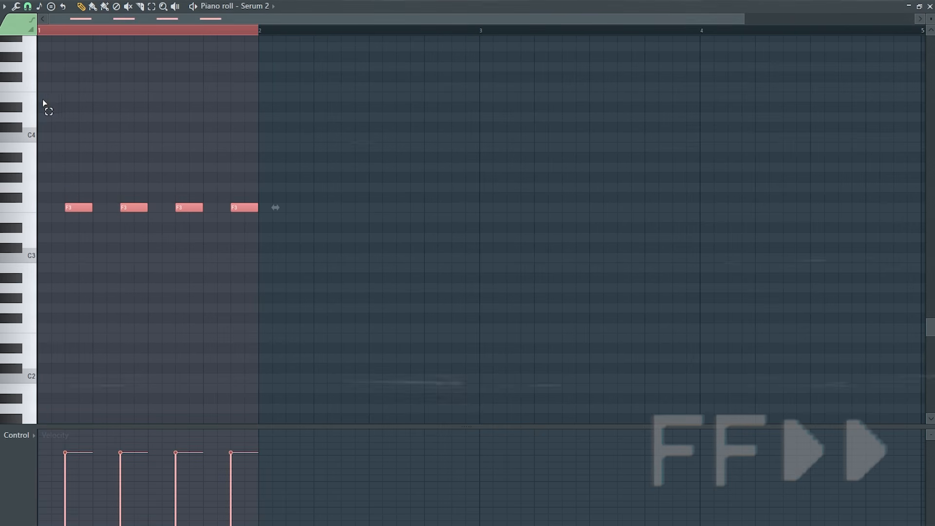
- Duplicate the bar of off-beat F3 notes through bar 4 and listen to the bass pattern
key(ctrl+b)
key(ctrl+b)
key(ctrl+b)
ctrl+click(698, 58)
scroll(678, 129, up, 1)
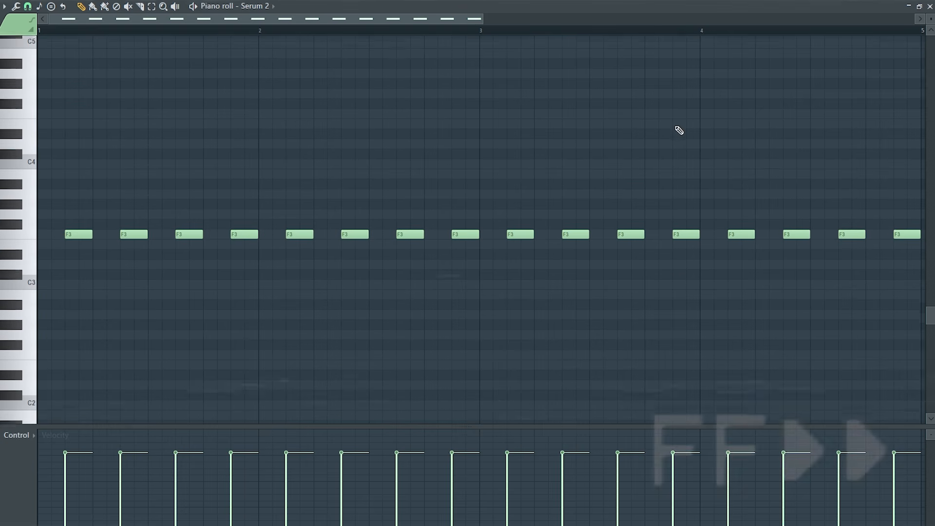
key(space)
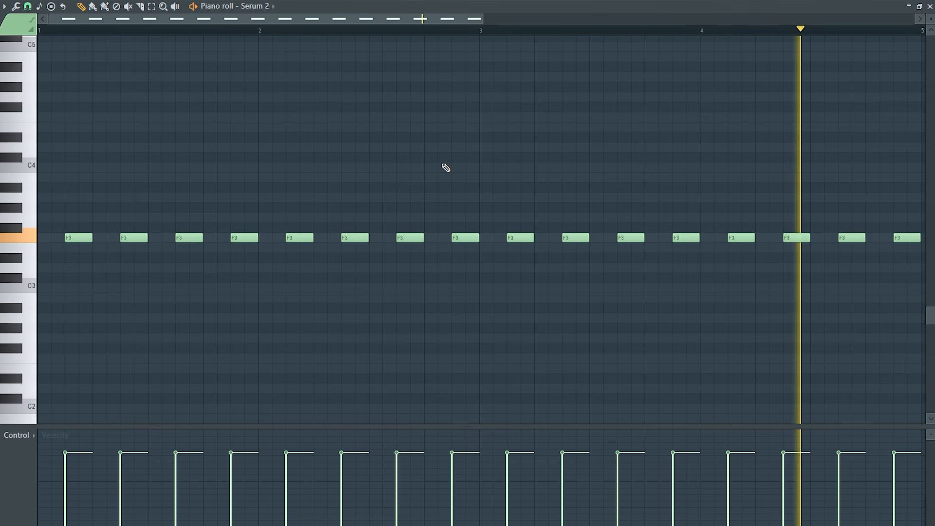
key(space)
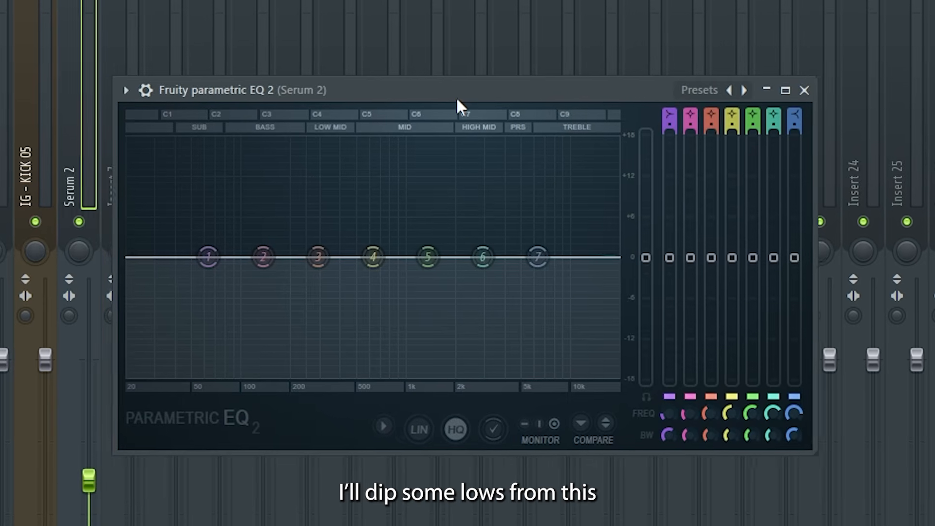
- Cut the lows of the Serum 2 bass with band 2 of Fruity parametric EQ 2
key(space)
drag(264, 256, 238, 317)
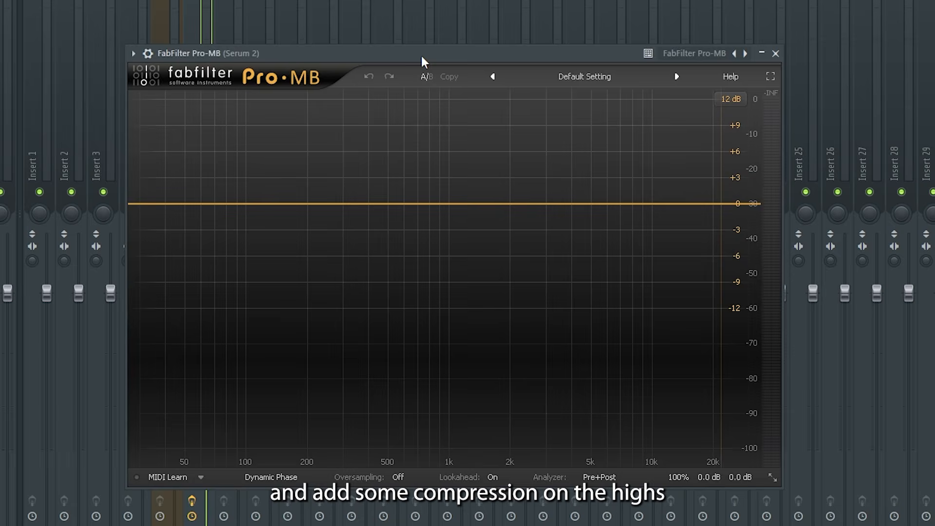
- Add a compression band in FabFilter Pro-MB from about 800 Hz up to the top of the spectrum and lower its threshold
key(space)
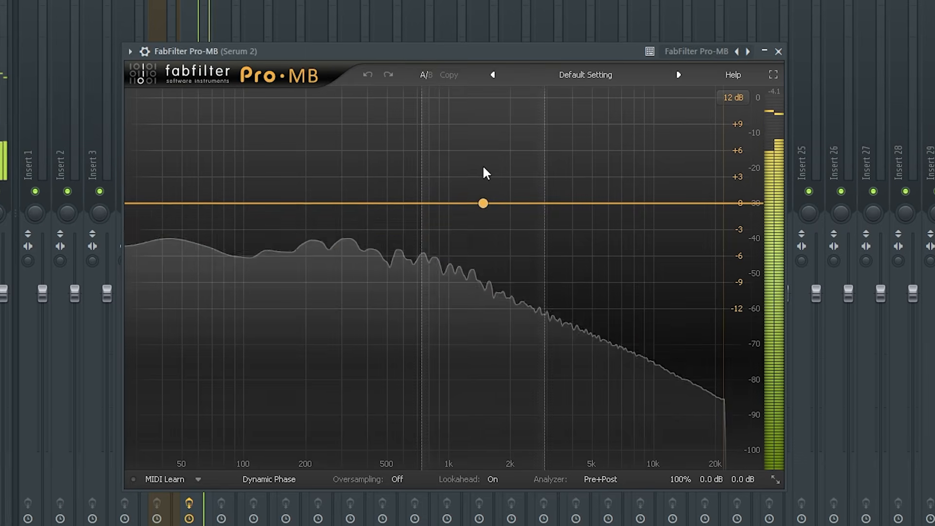
click(531, 212)
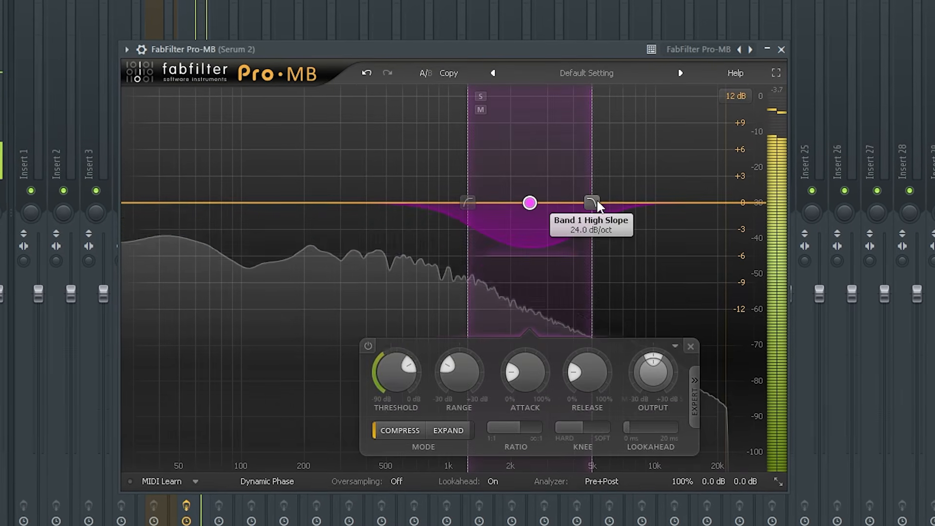
drag(595, 202, 862, 202)
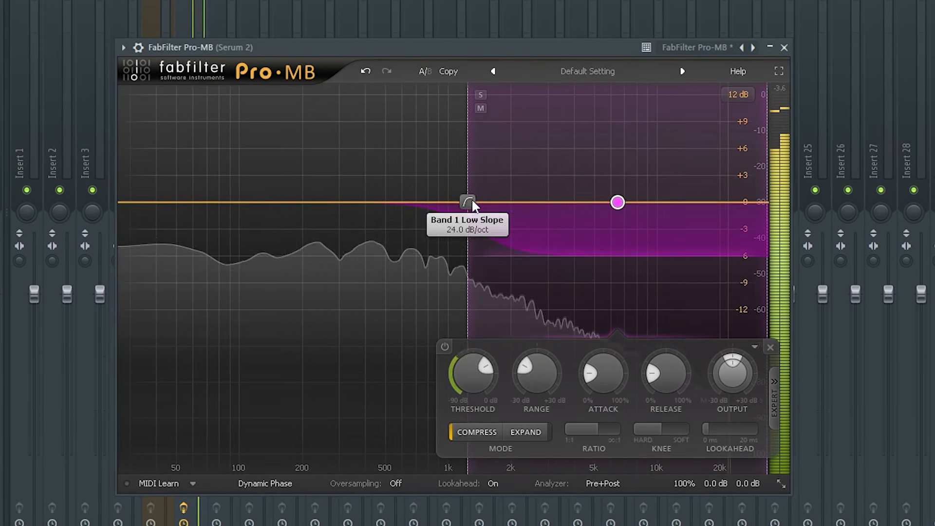
drag(468, 202, 430, 202)
drag(447, 375, 457, 444)
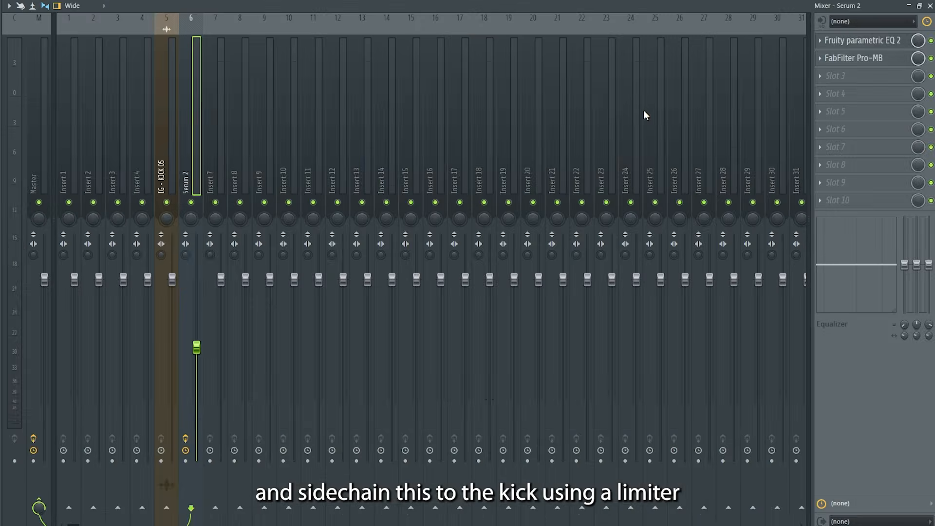
- Name mixer Insert 25 "Sidechain" and colour it drab olive
right_click(652, 109)
click(653, 107)
text(idechain)
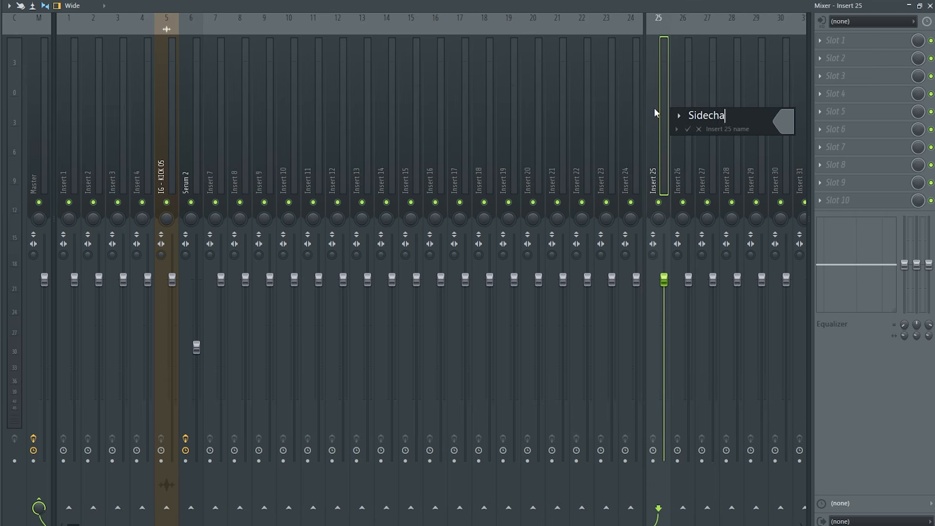
click(779, 126)
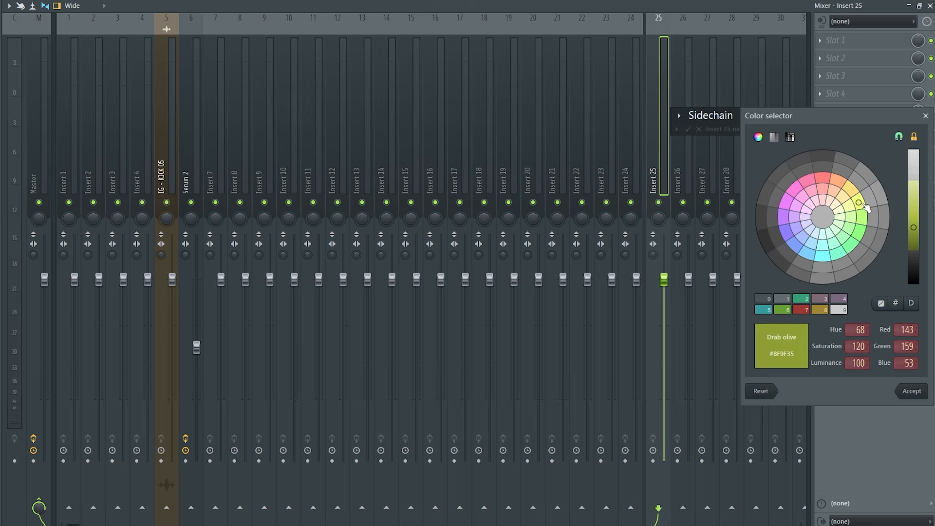
click(865, 208)
key(Return)
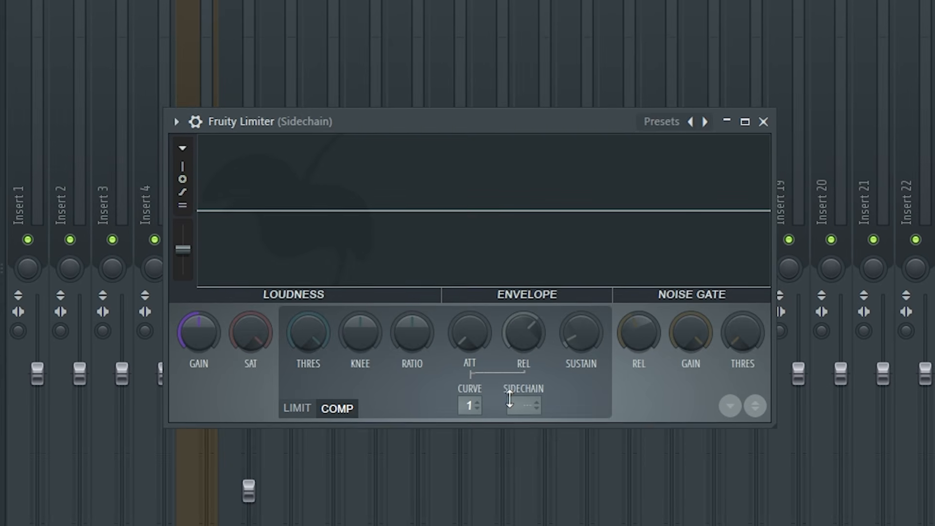
- Set the Sidechain track's Fruity Limiter to sidechain input 1, lower the compressor threshold and raise the ratio
click(523, 406)
click(550, 431)
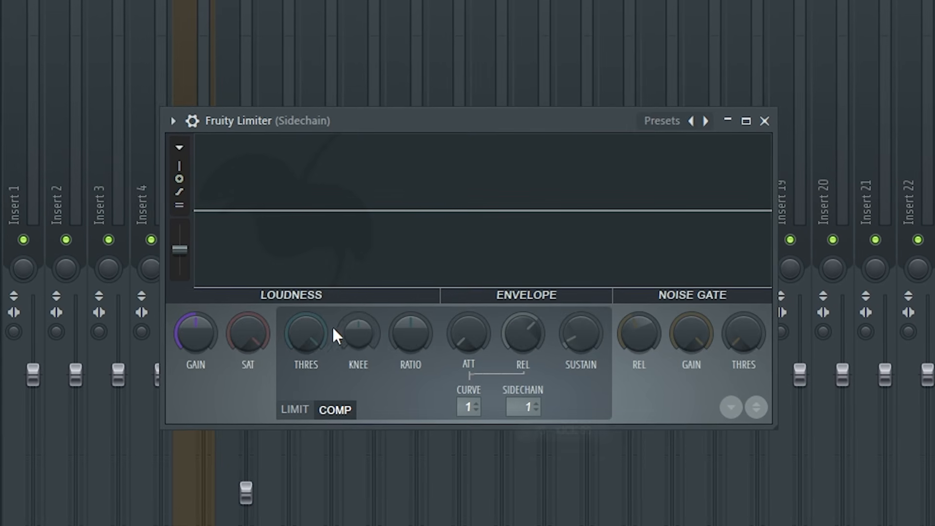
key(space)
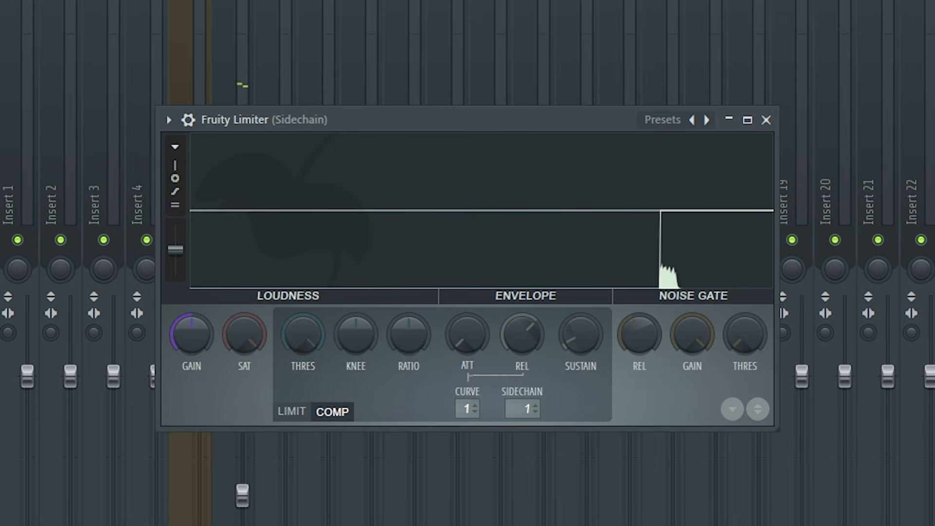
drag(301, 334, 301, 360)
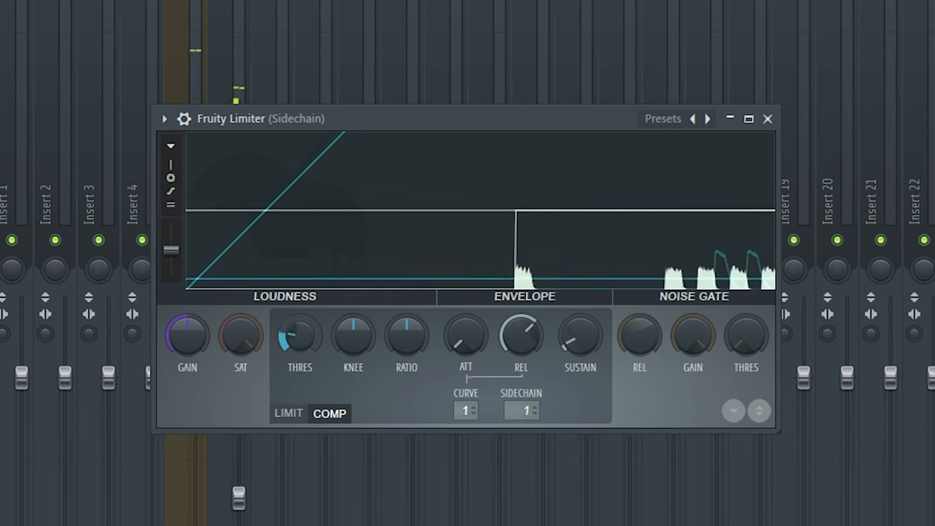
drag(406, 335, 406, 311)
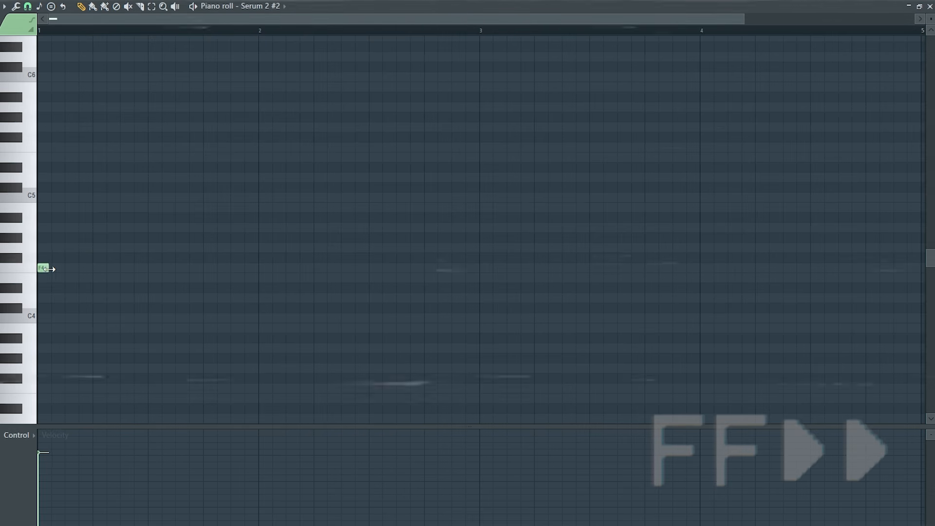
- Shorten the F4 note of Serum 2 #2 slightly and repeat it on every sixteenth step across bars 1 to 4
drag(49, 269, 47, 269)
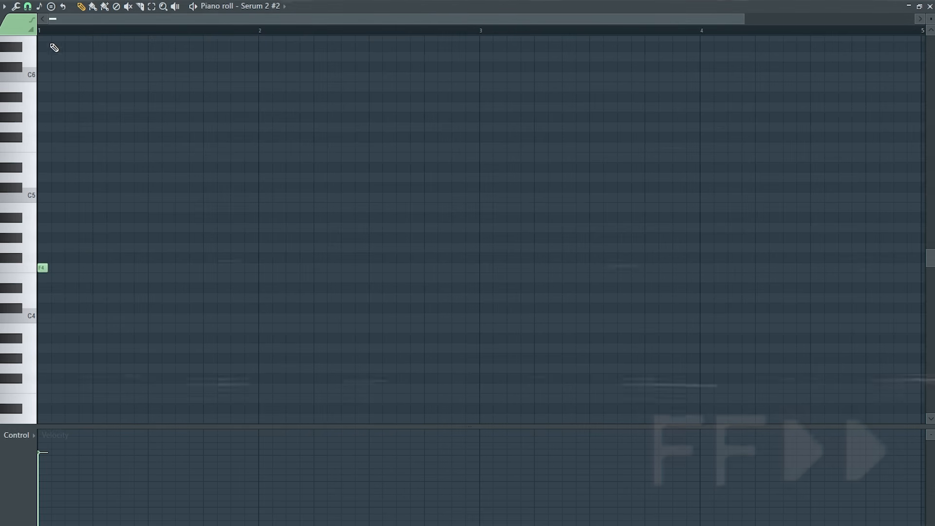
drag(40, 31, 51, 31)
key(ctrl+b)
key(ctrl+b)
key(ctrl+b)
key(ctrl+b)
key(ctrl+b)
key(ctrl+b)
key(ctrl+b)
key(ctrl+b)
key(ctrl+b)
key(ctrl+b)
key(ctrl+b)
key(ctrl+b)
key(ctrl+b)
key(ctrl+b)
key(ctrl+b)
key(ctrl+b)
key(ctrl+b)
key(ctrl+b)
key(ctrl+b)
key(ctrl+b)
key(ctrl+b)
key(ctrl+b)
key(ctrl+b)
key(ctrl+b)
key(ctrl+b)
key(ctrl+b)
key(ctrl+b)
key(ctrl+b)
key(ctrl+b)
key(ctrl+b)
key(ctrl+b)
key(ctrl+b)
key(ctrl+b)
key(ctrl+b)
key(ctrl+b)
key(ctrl+b)
key(ctrl+b)
key(ctrl+b)
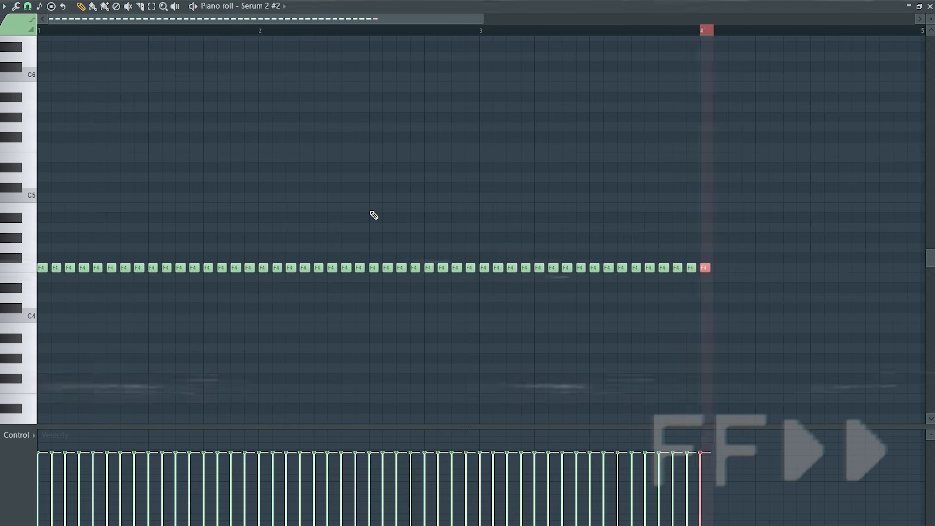
key(ctrl+d)
scroll(666, 144, down, 2)
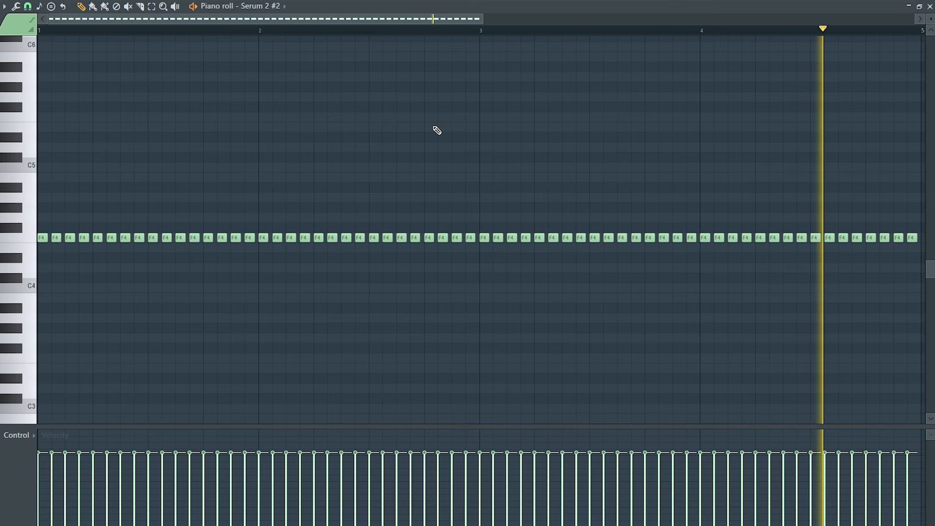
- Cut the highs of Serum 2 #2 with band 7 of Fruity parametric EQ 2 and lower the lows with band 1
key(F9)
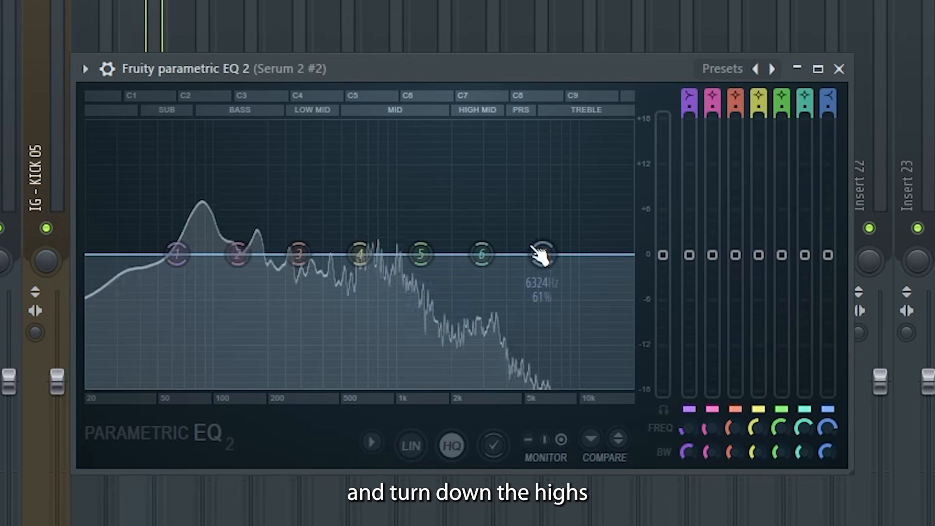
drag(543, 255, 325, 384)
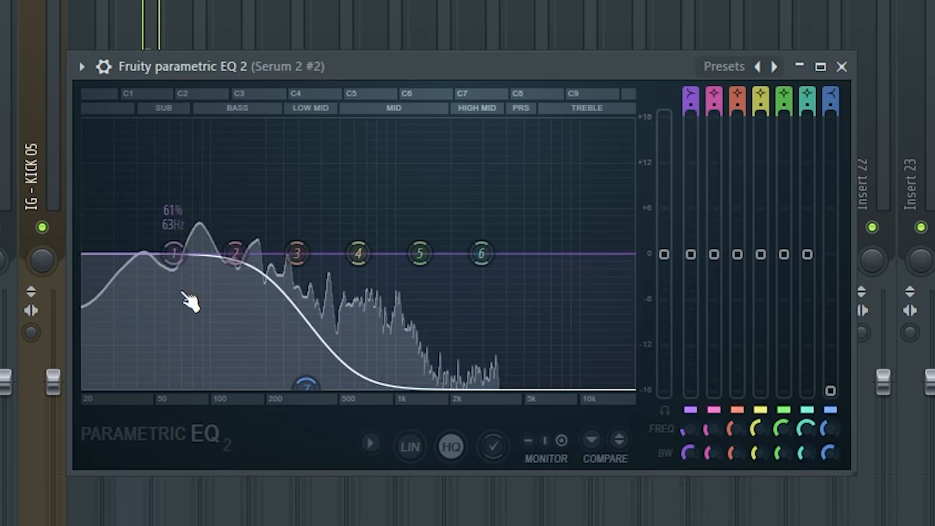
drag(176, 253, 158, 324)
drag(305, 386, 263, 387)
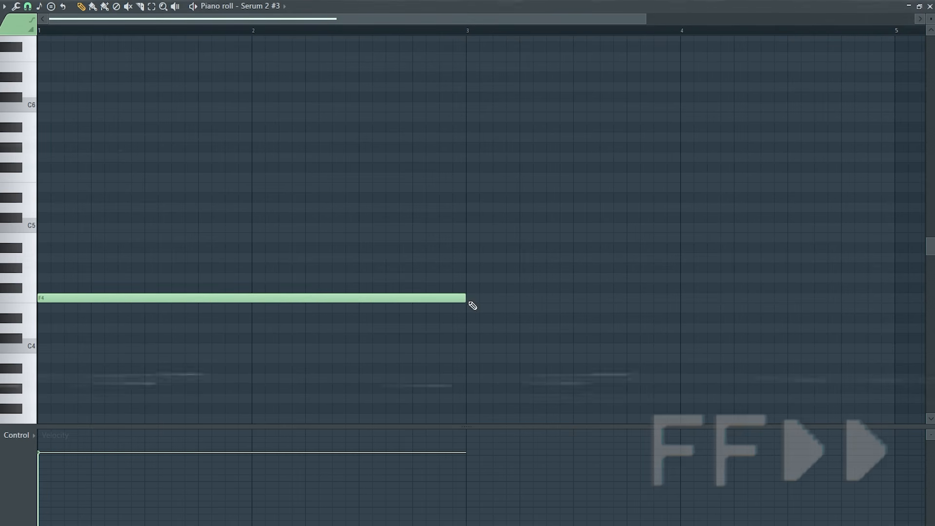
- Complete the F4 chord at bar 1 with A#4, C#5 and G5, and add a two-bar chord of G4, C5, F5 and G#5 at bar 3
click(39, 248)
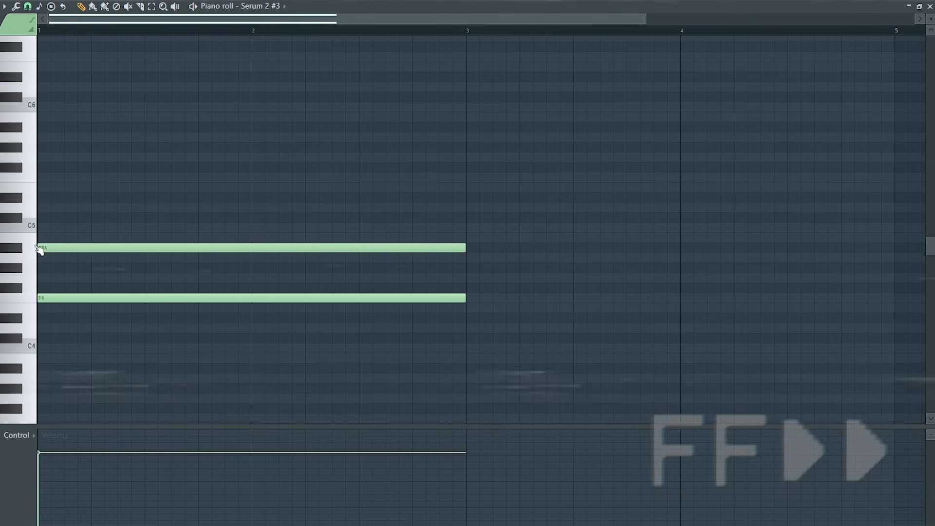
click(39, 158)
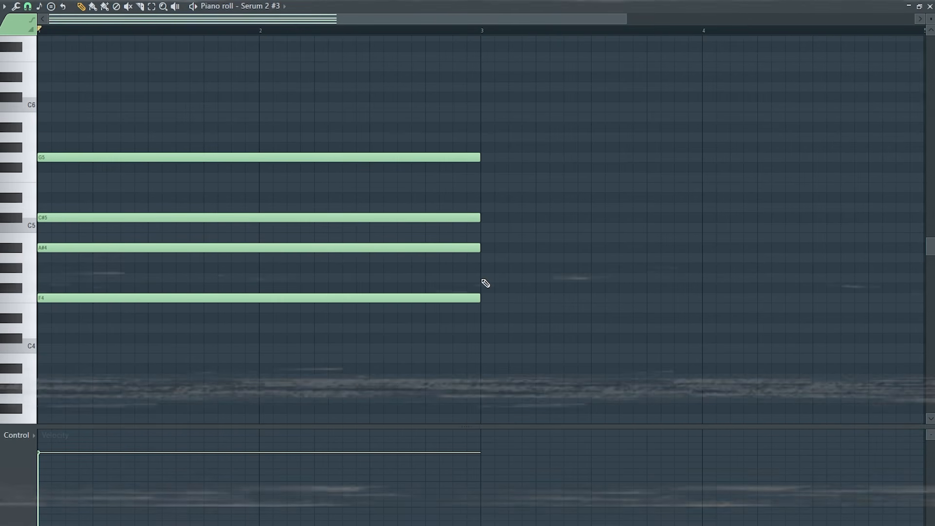
click(483, 277)
click(484, 228)
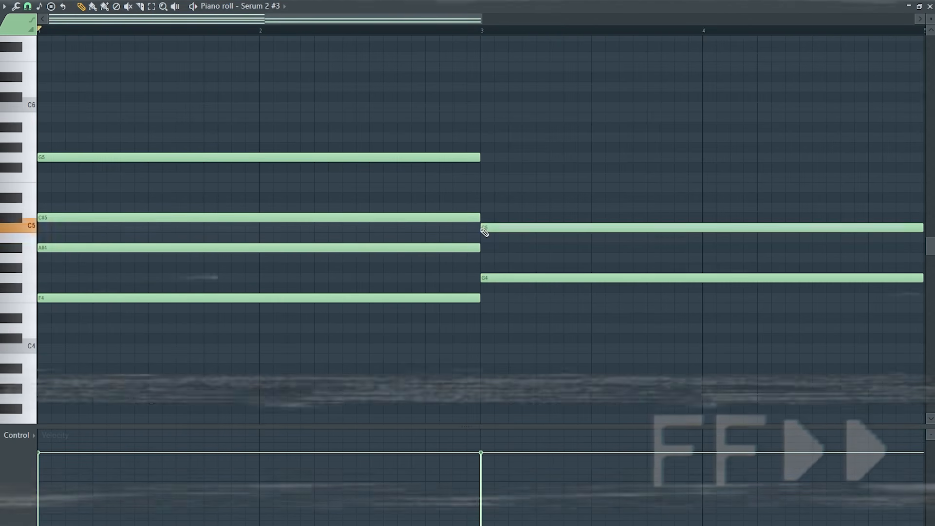
click(484, 148)
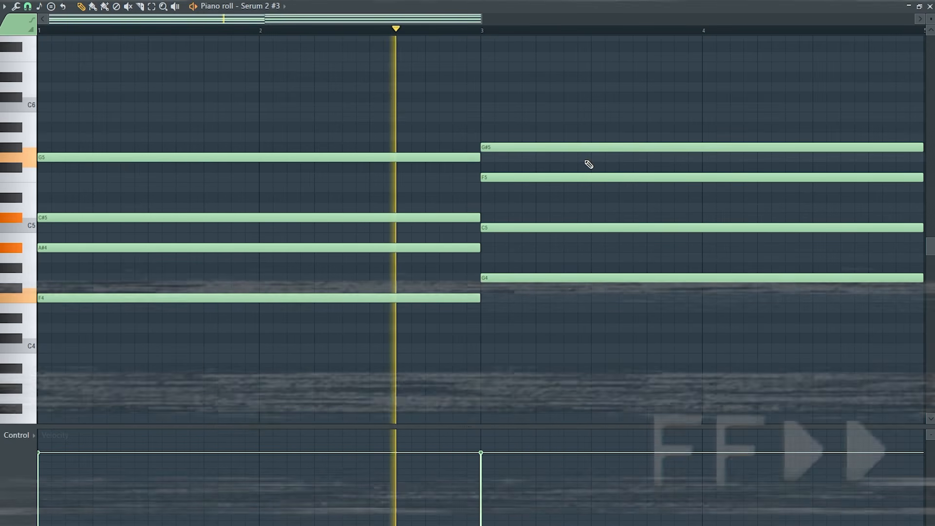
- Add a two-bar chord of A#4, D#5, G5 and C6 at bar 5 and play it back
drag(480, 18, 913, 17)
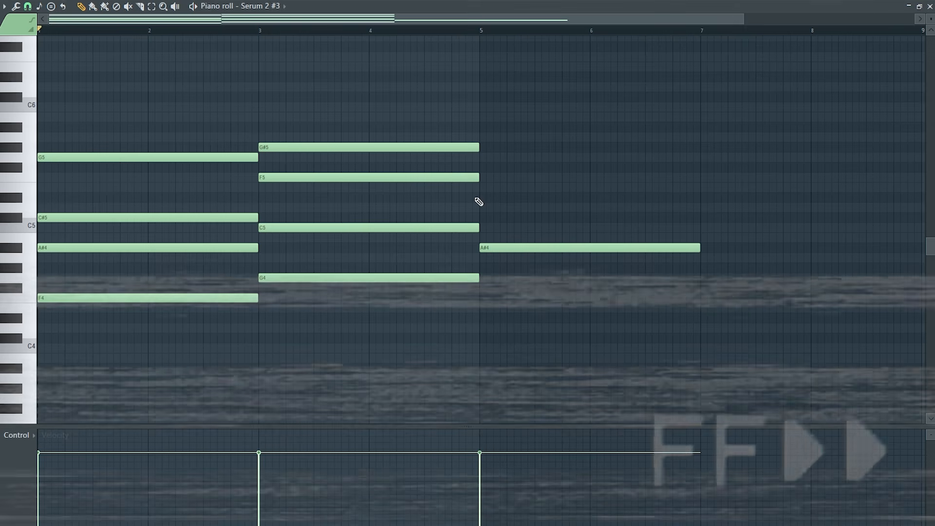
click(483, 111)
scroll(350, 105, up, 1)
key(space)
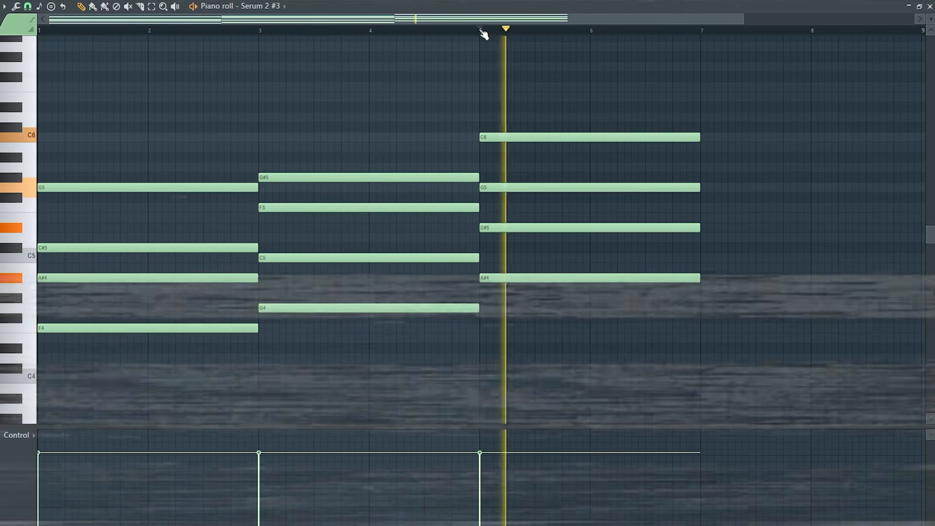
- Add a two-bar chord of G#4, C#5, F5 and A#5 at bar 7 and play it back
click(704, 297)
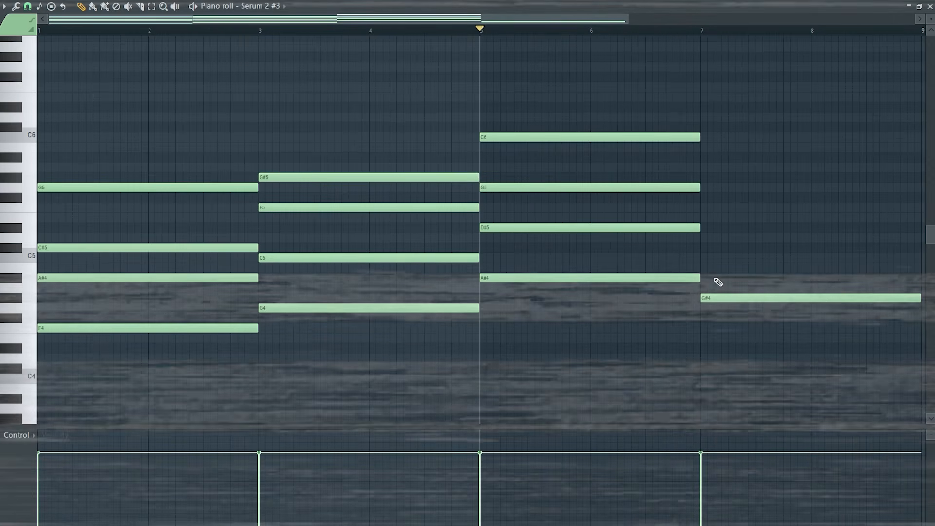
click(701, 248)
click(701, 208)
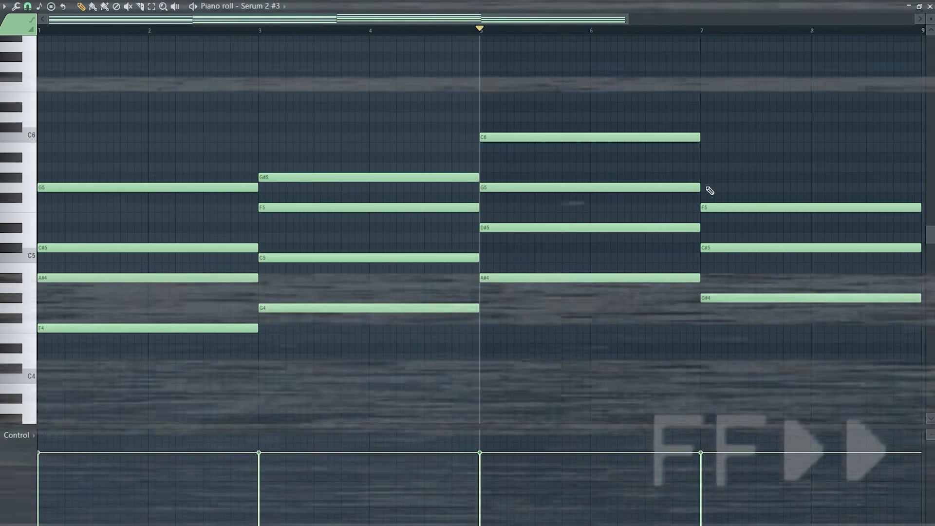
click(703, 157)
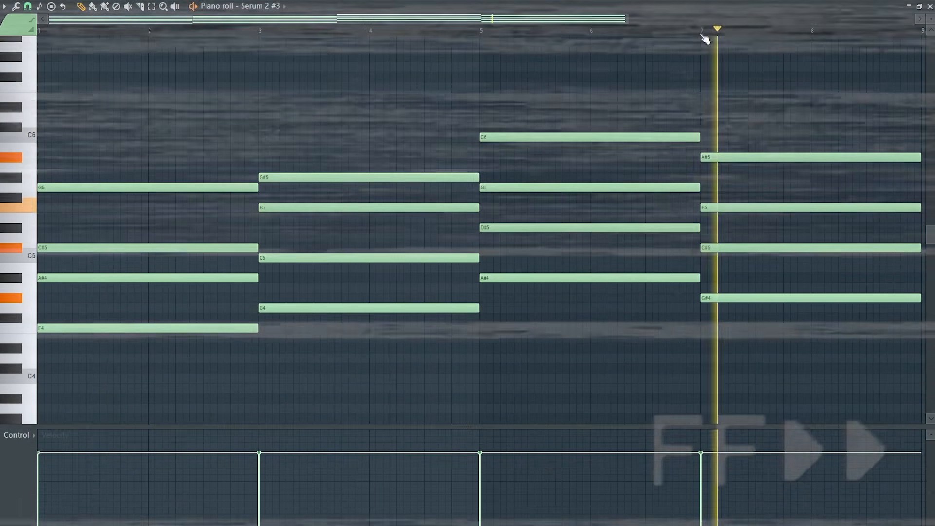
key(space)
key(space)
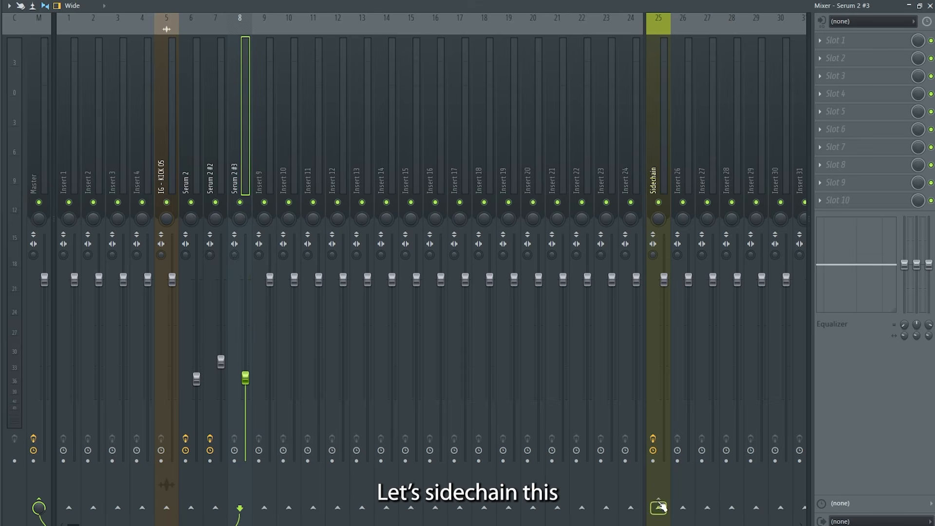
- Route Serum 2 #3 to the Sidechain track and make band 1 of its Fruity parametric EQ 2 a steep high-pass filter
click(660, 507)
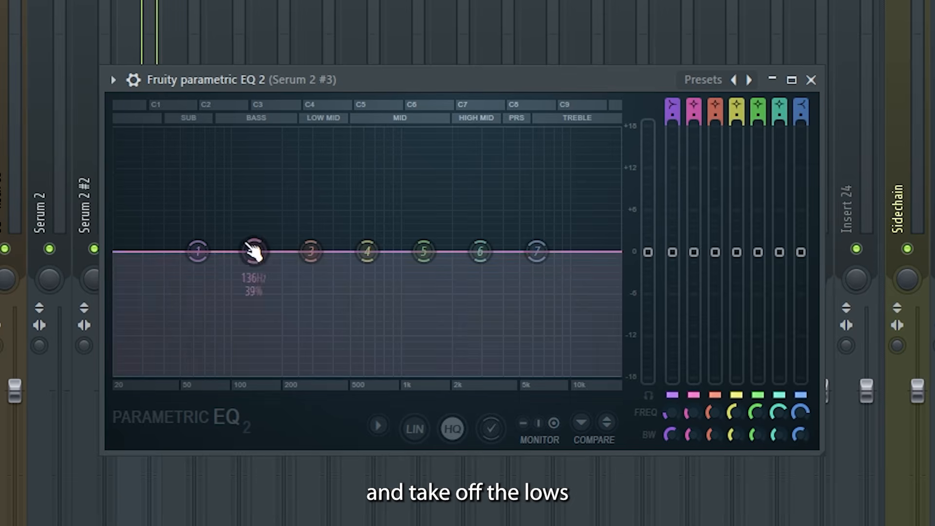
right_click(271, 205)
mouse_move(303, 235)
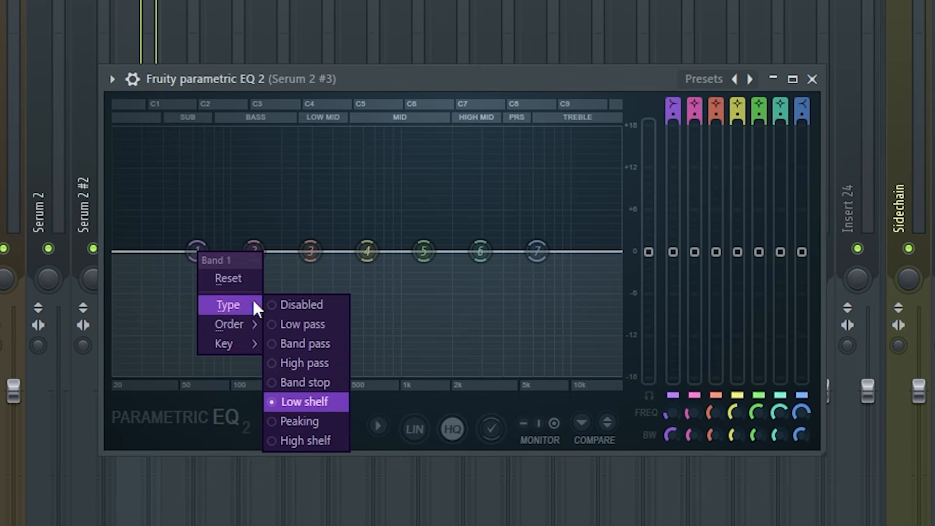
click(327, 363)
right_click(191, 256)
mouse_move(237, 325)
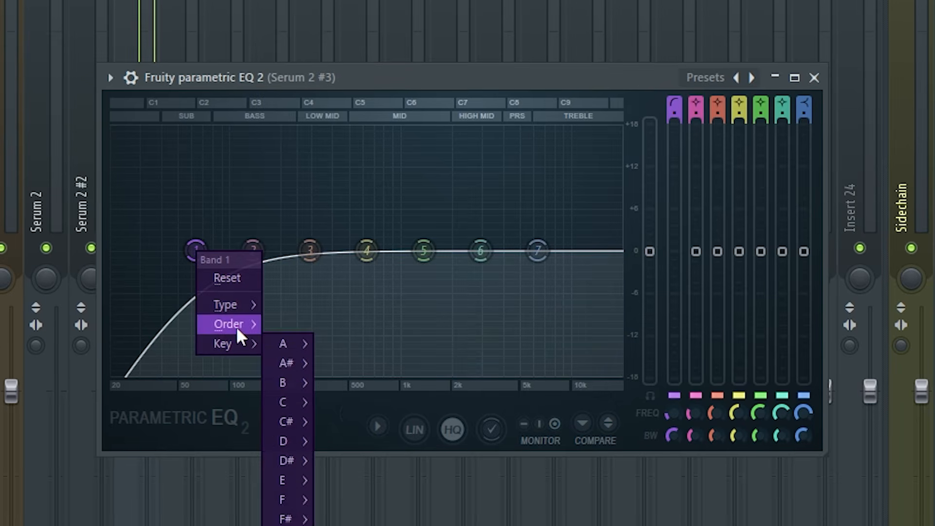
click(313, 325)
- During playback, raise the high-pass cutoff of Serum 2 #3 to about 242 Hz and slightly lower EQ bands 5 and 7
key(space)
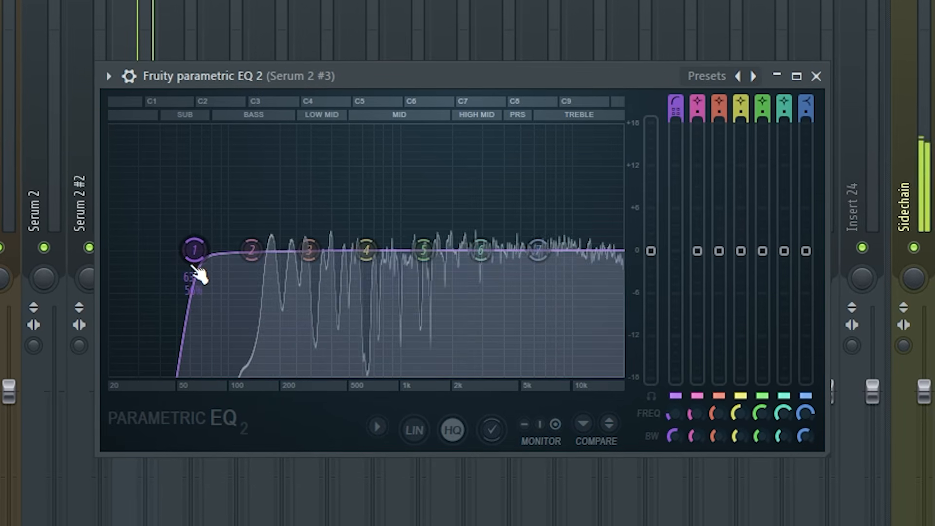
drag(195, 251, 296, 252)
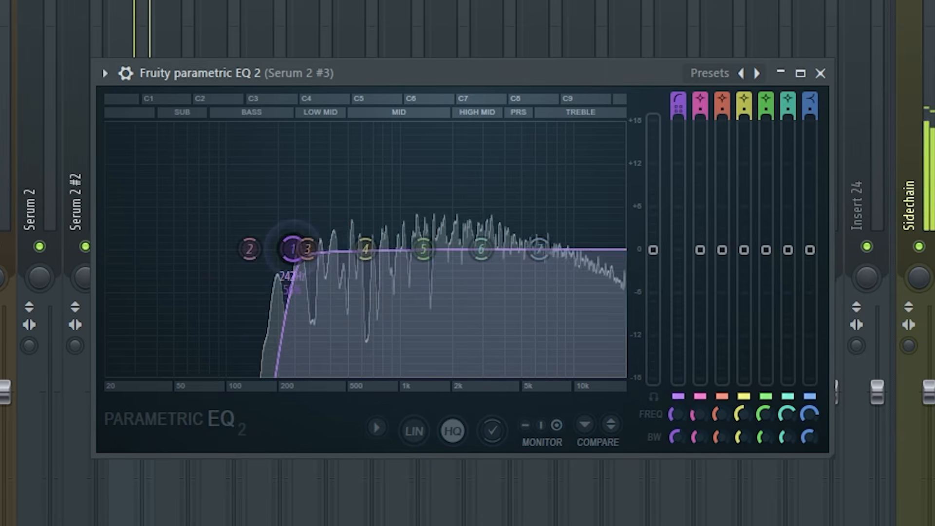
drag(423, 249, 410, 272)
drag(539, 250, 539, 267)
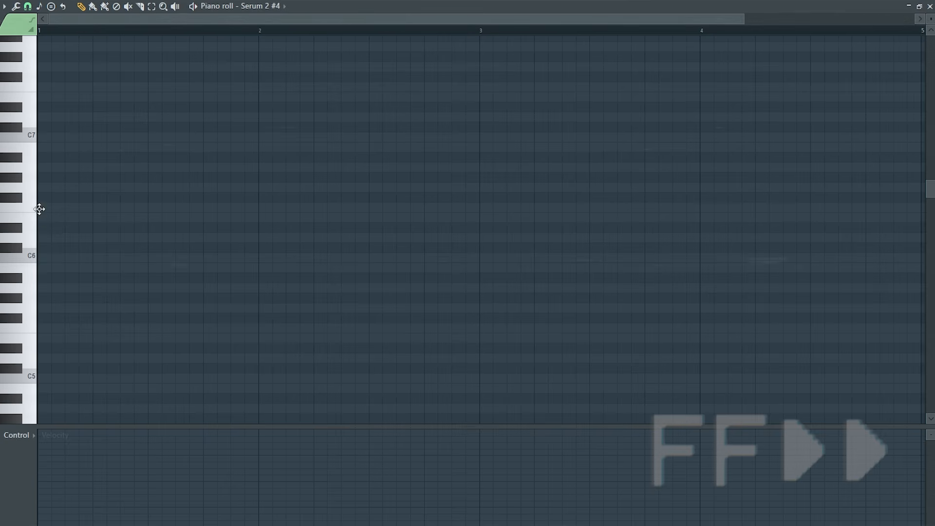
- Start the Serum 2 #4 melody with an eighth-note F6 and fill bar 1 with F6, G#6, G6 and A#6 notes
click(49, 207)
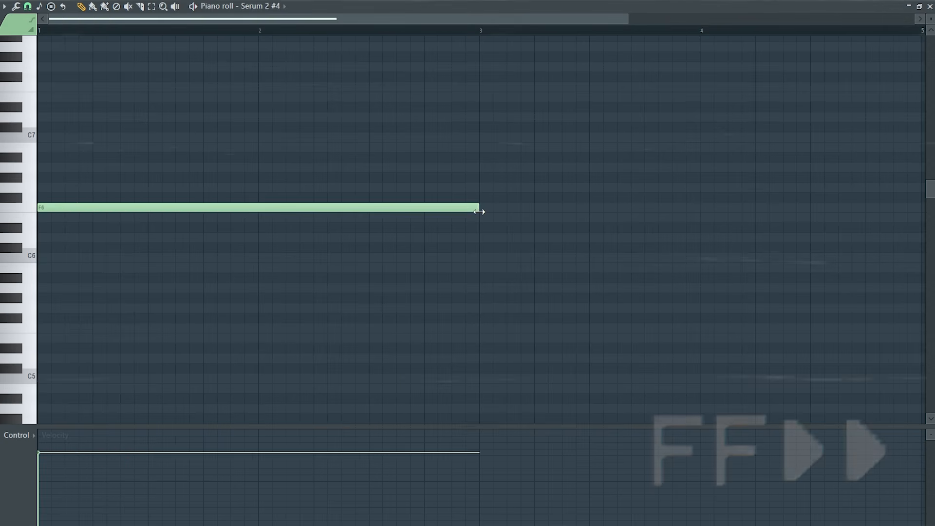
drag(480, 207, 64, 207)
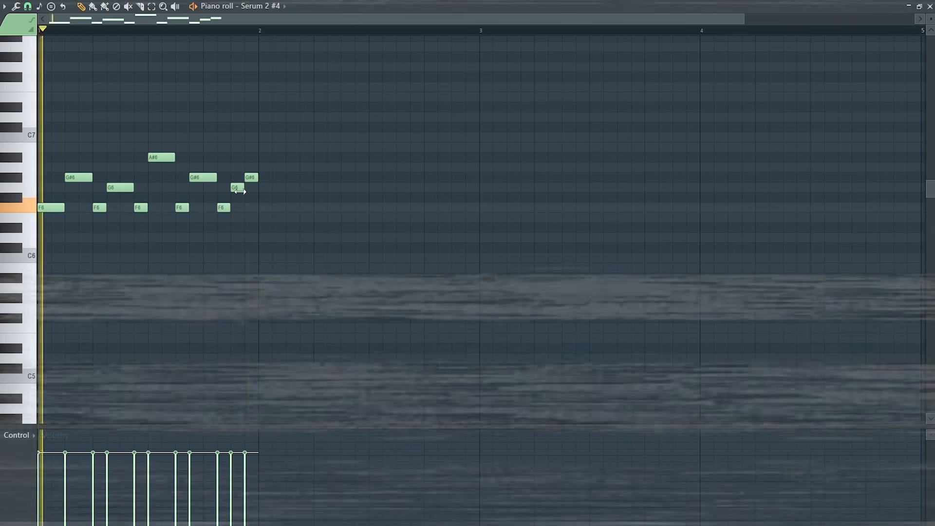
key(space)
- Shorten the last F6 in bar 2 to a sixteenth, and follow it with an eighth-note G#6 and a sixteenth-note F6
scroll(295, 213, up, 1)
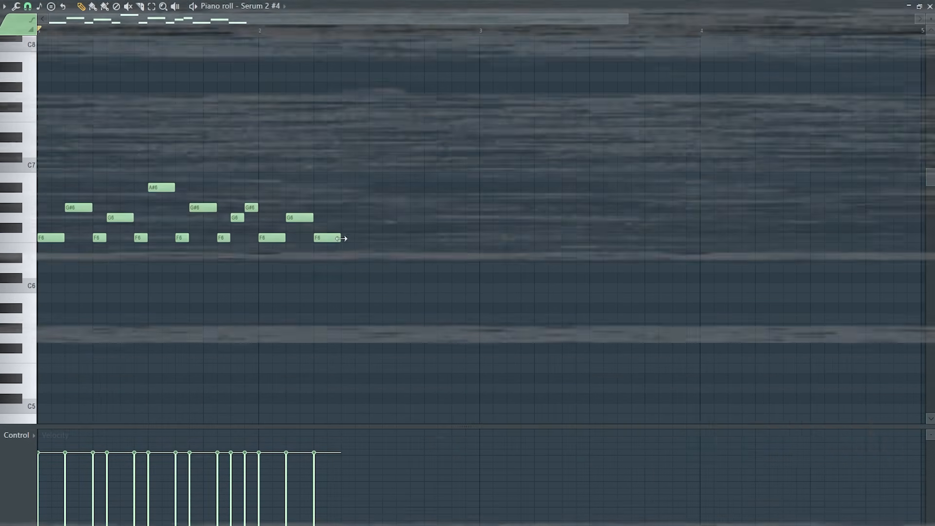
right_click(344, 238)
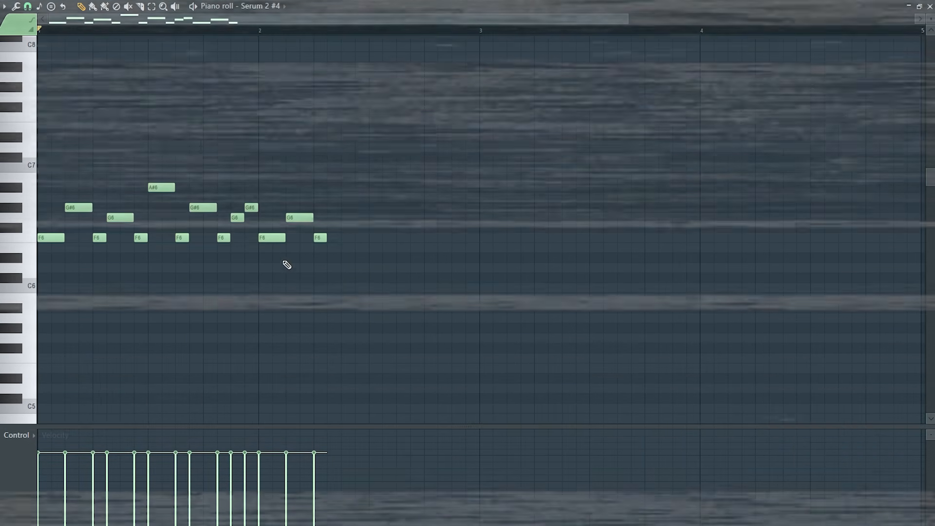
click(334, 208)
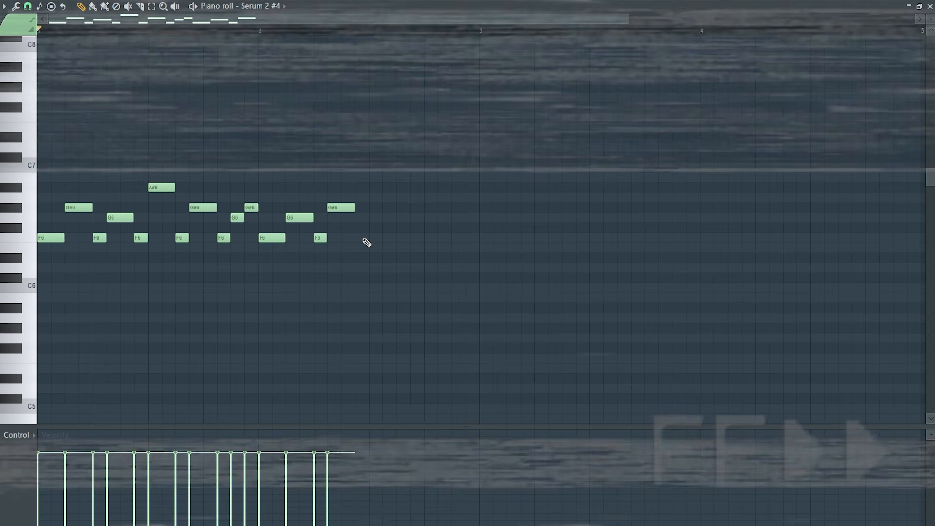
click(366, 238)
drag(383, 237, 369, 238)
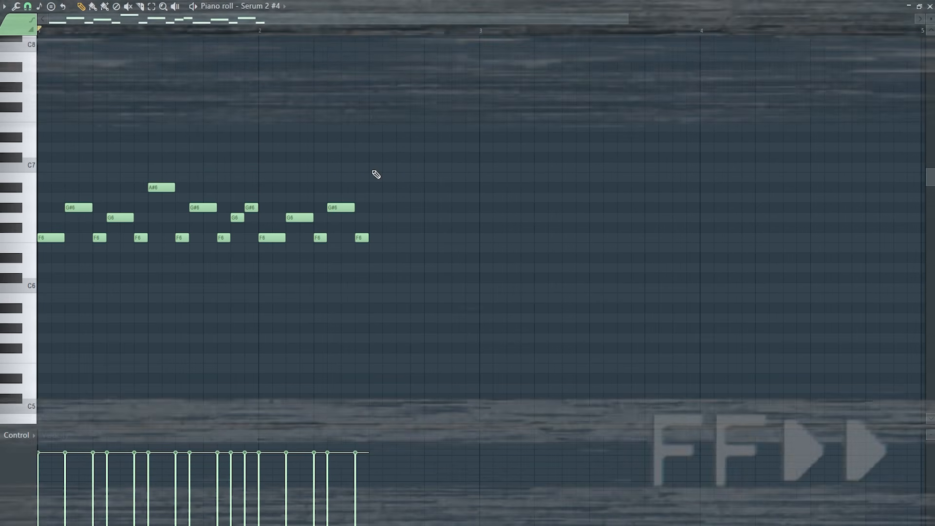
- Extend the bar 2 melody with an eighth-note C7, a sixteenth-note F6 and an eighth-note A#6, and play it back
click(375, 168)
drag(383, 168, 436, 188)
click(403, 238)
click(417, 188)
key(space)
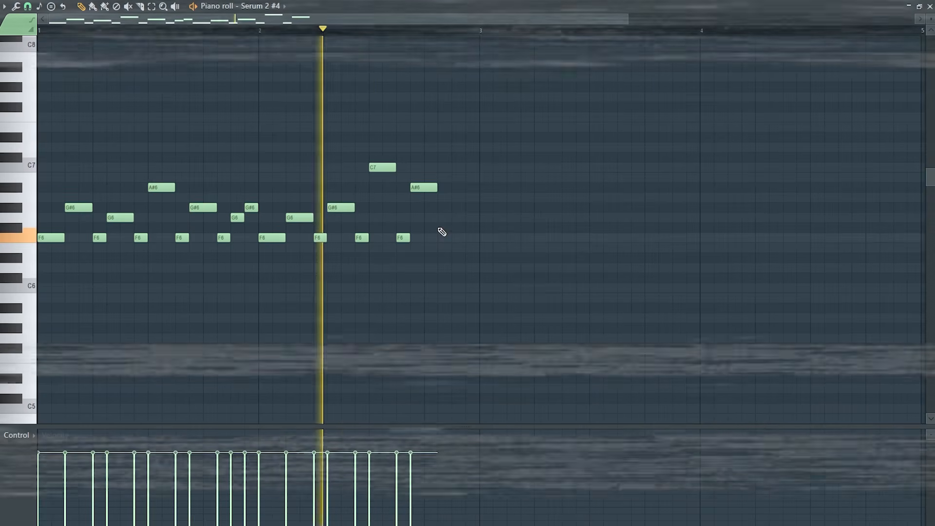
key(space)
- Finish bar 2 of the melody with sixteenth notes F6, C#7 and C7, and listen to the phrase
click(443, 238)
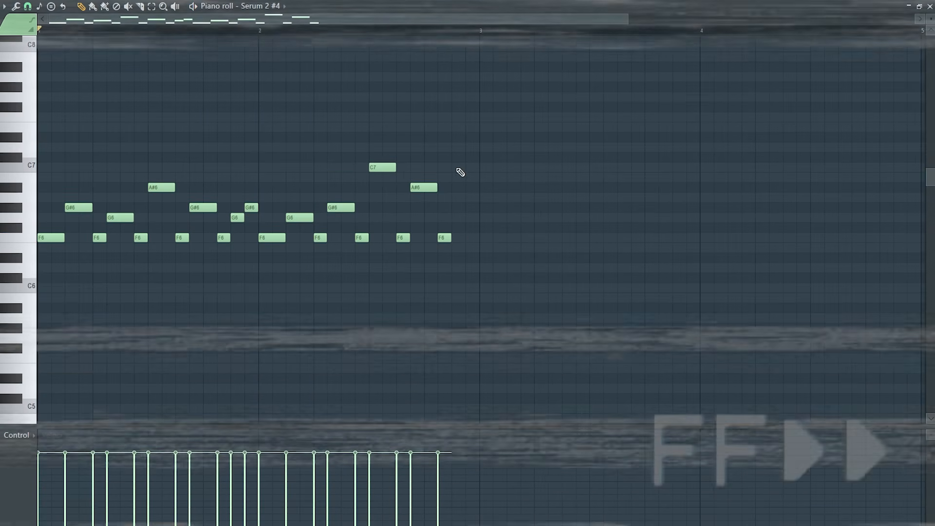
click(457, 157)
click(470, 167)
key(space)
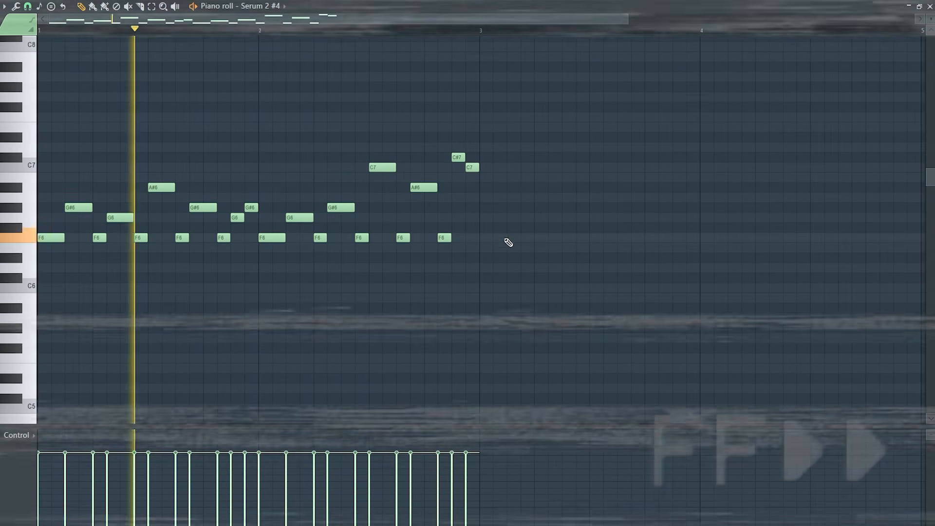
scroll(509, 242, up, 1)
key(space)
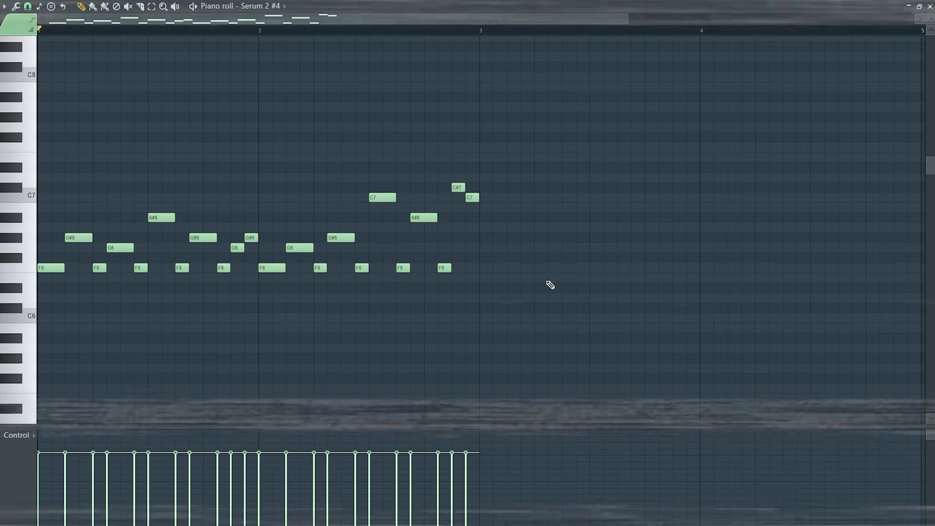
- Duplicate the two-bar melody into bars 3 and 4, transposing the copy up two semitones, and play it back
key(ctrl+a)
key(ctrl+b)
key(Up)
key(Up)
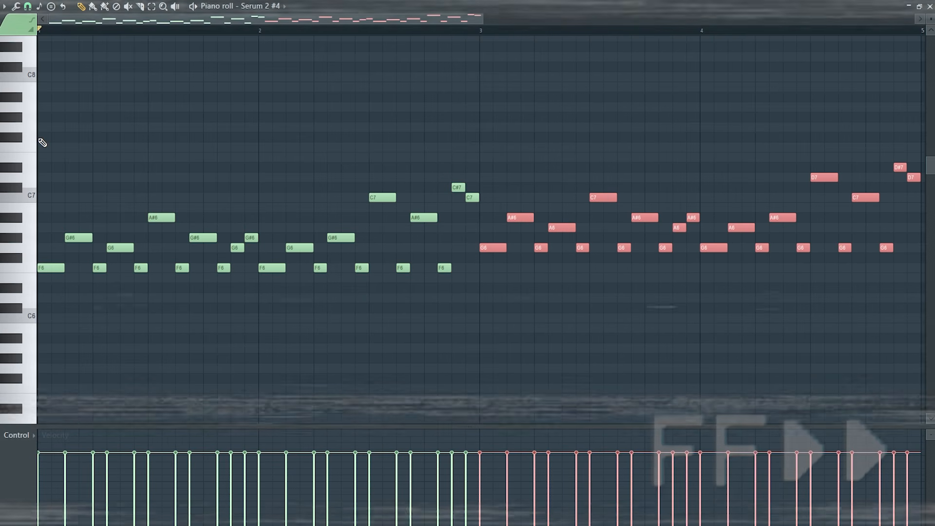
key(ctrl+d)
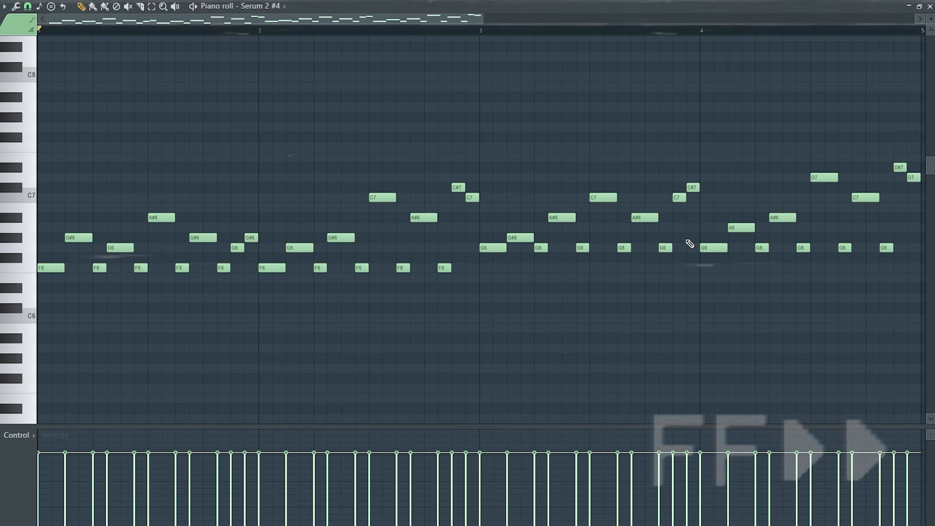
key(space)
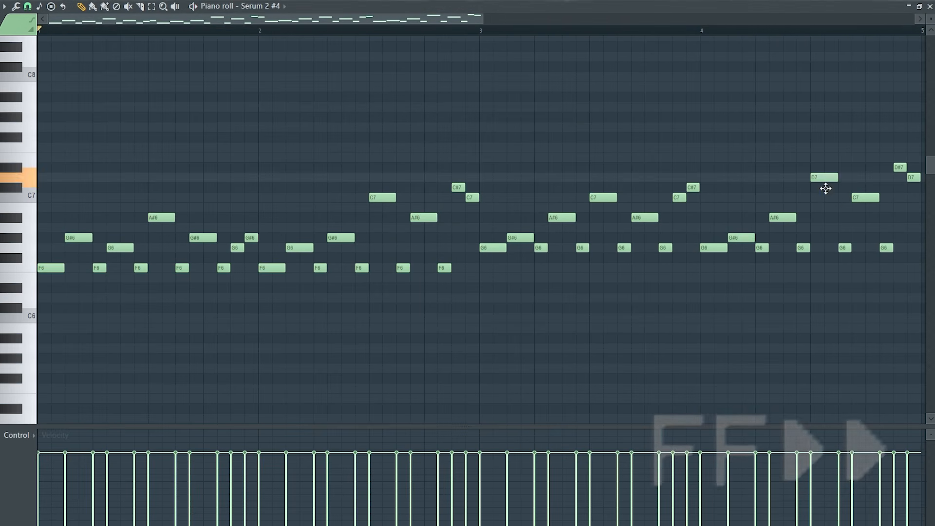
- Lower the D#7 near the end of bar 4 in the lead melody to C#7
drag(899, 168, 897, 188)
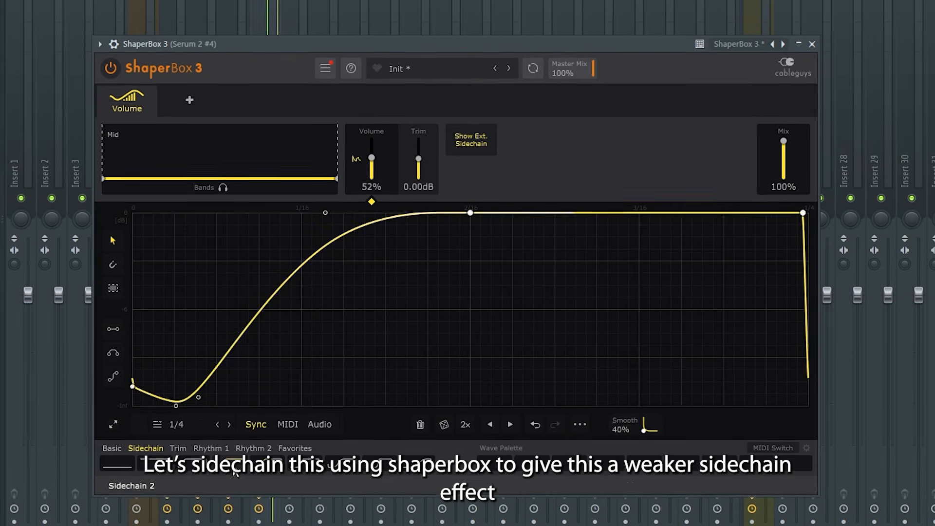
- Play the lead through the ShaperBox sidechain curve and adjust the volume shaper's mix for a weaker effect
key(space)
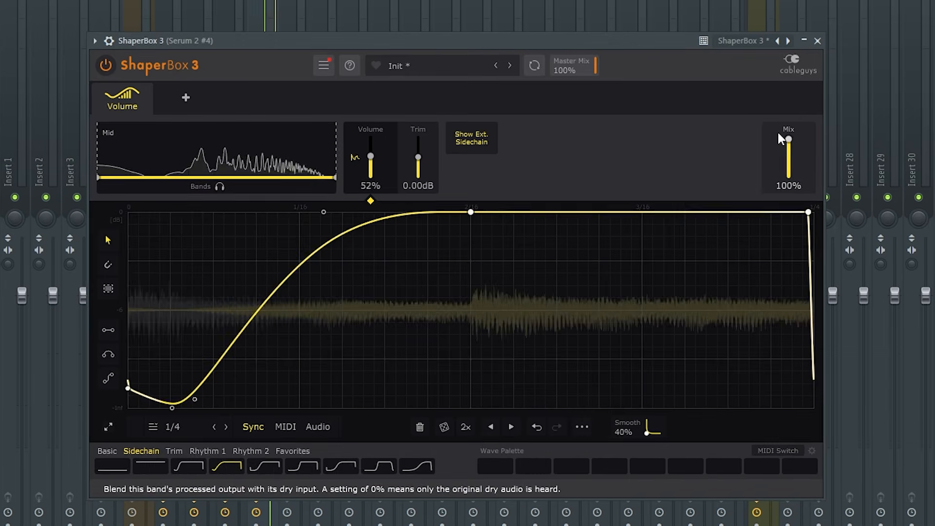
drag(786, 139, 799, 137)
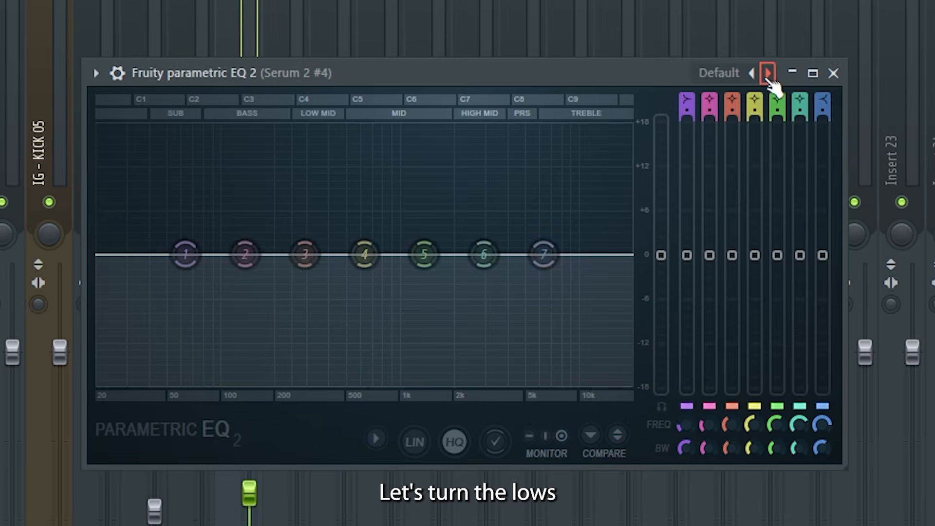
- Load the lead EQ's 20Hz + 18kHz cut preset with the low cut at about 300 Hz, and split off and boost the highs in Saturn
click(765, 69)
drag(129, 250, 309, 254)
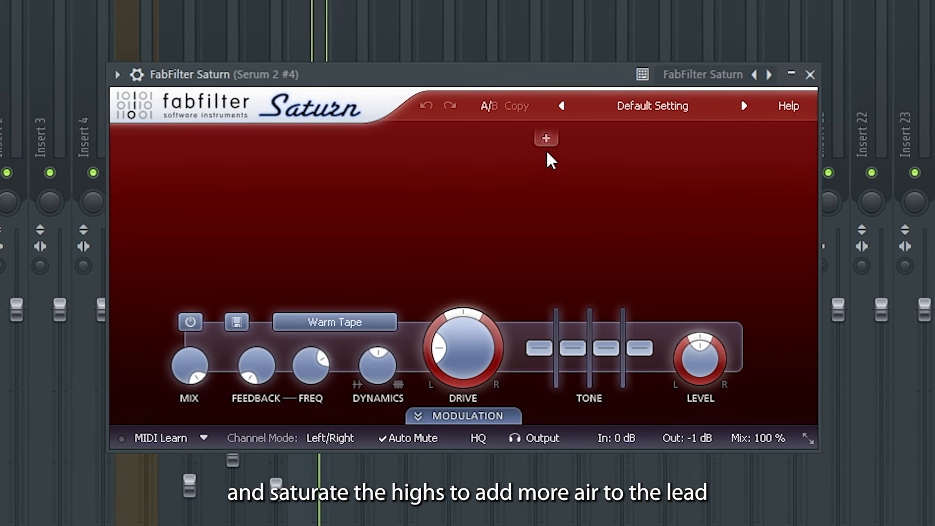
click(660, 139)
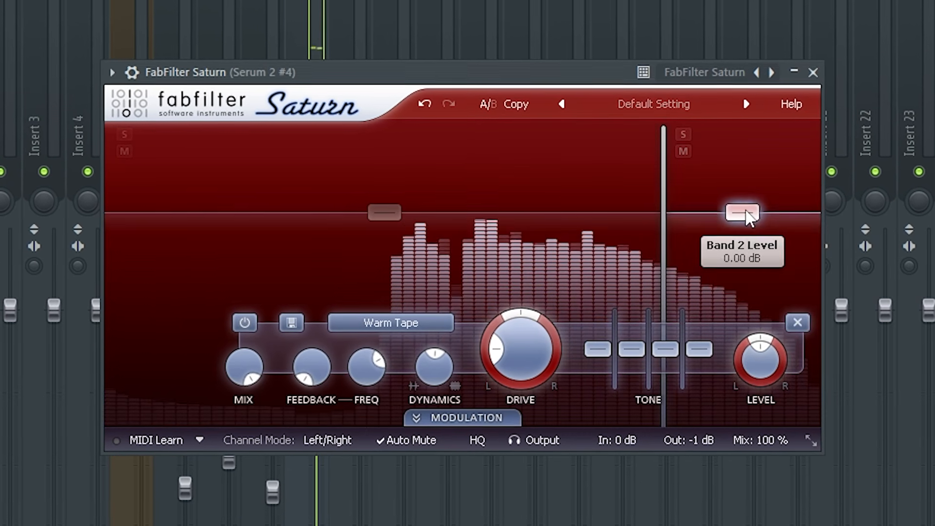
drag(741, 212, 749, 207)
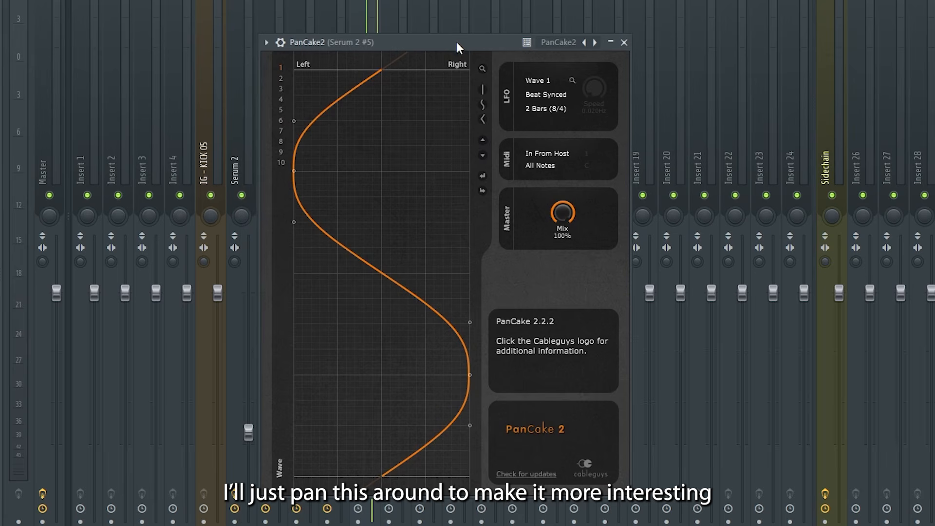
- Play the panned plucks, and create an automation clip for their Filter 1 cutoff with its end point adjusted at bar 5
key(space)
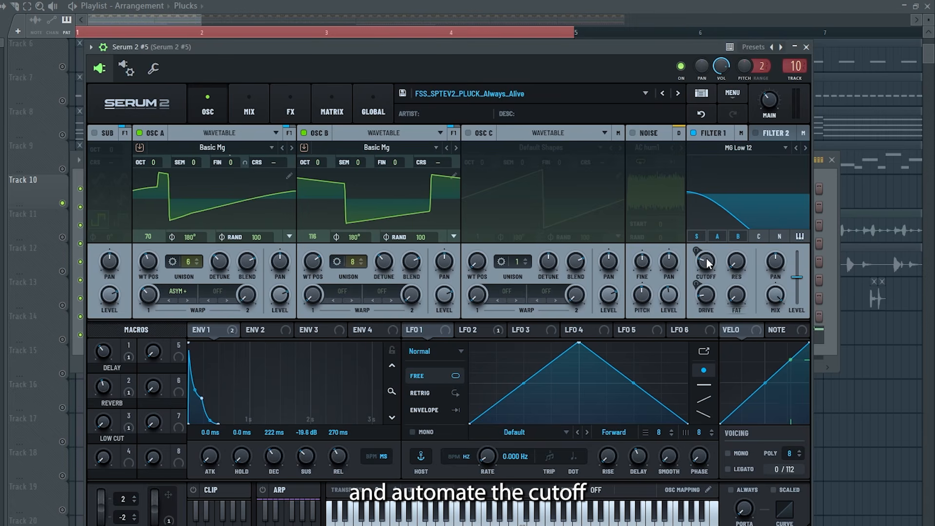
mouse_move(15, 111)
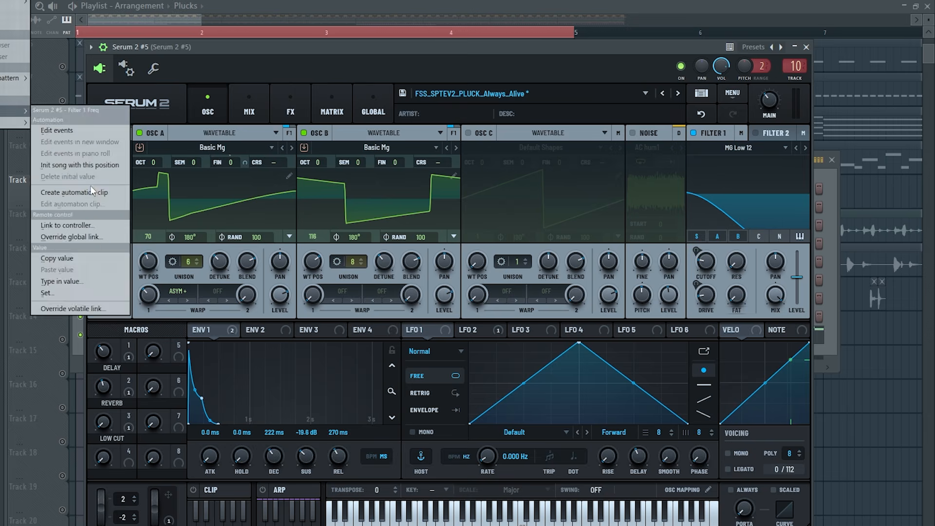
click(90, 190)
click(807, 47)
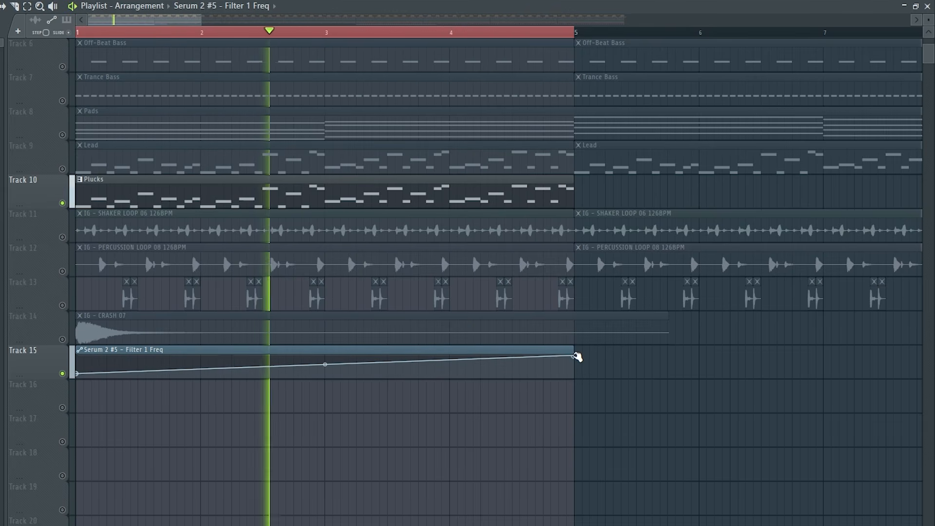
drag(577, 357, 576, 360)
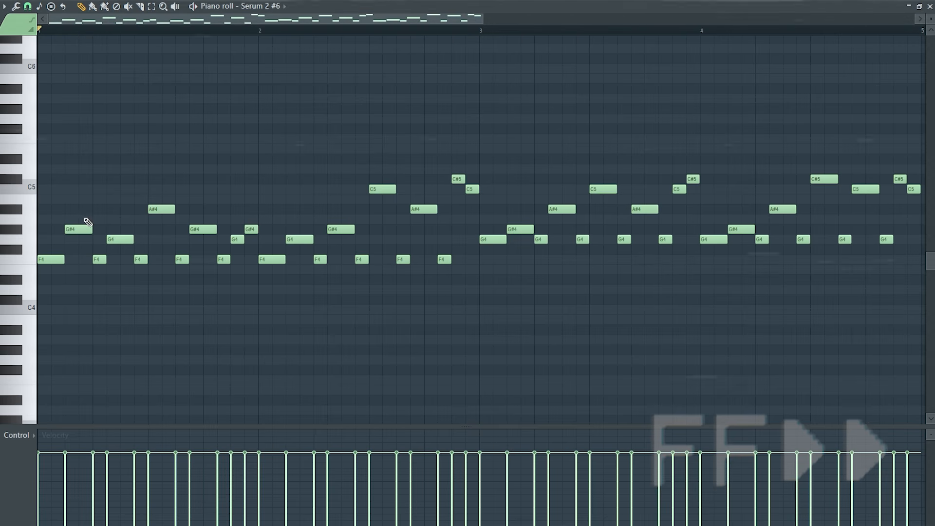
- Flatten all notes in bar 1 of the Serum 2 #6 pattern to F4 and delete the notes in bars 2 to 4
drag(81, 229, 120, 259)
drag(157, 208, 157, 259)
drag(196, 229, 196, 235)
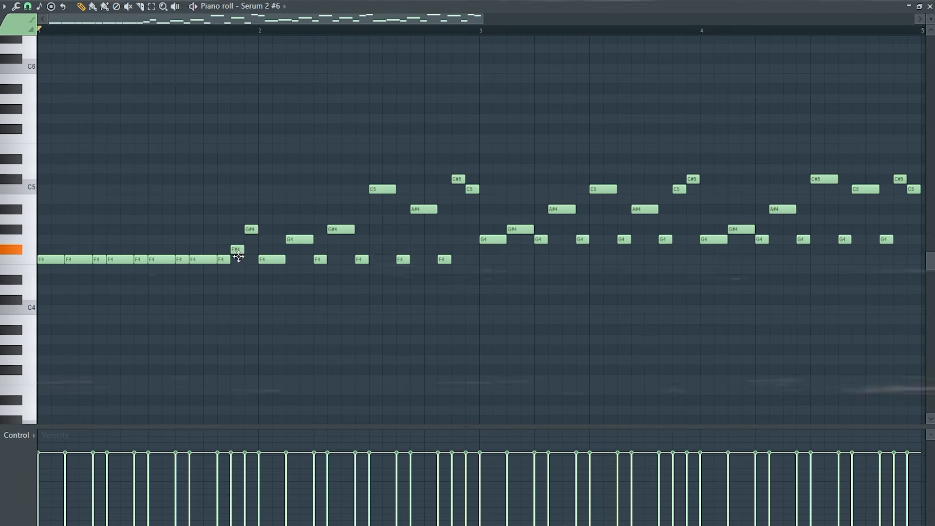
drag(238, 257, 238, 263)
drag(251, 231, 918, 133)
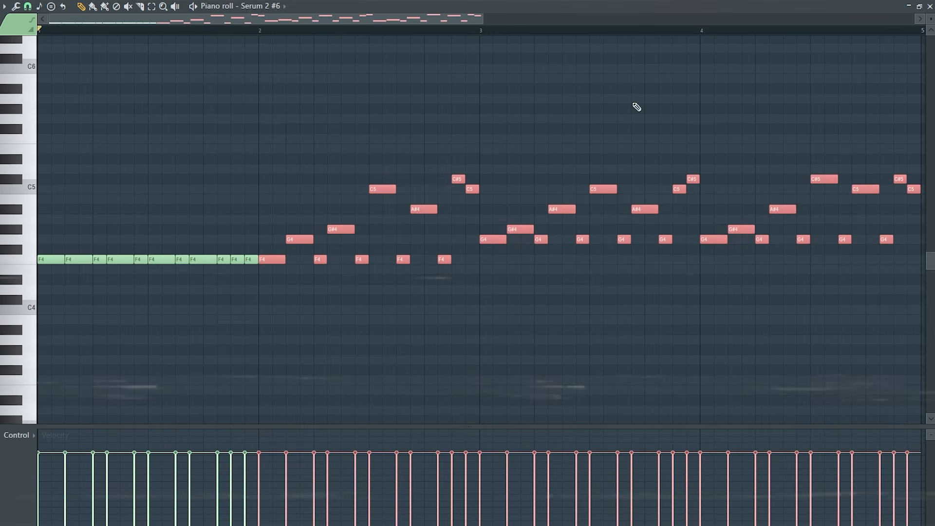
key(Delete)
- Shorten every F4 note in bar 1 to a thirty-second note, keeping the rhythm
drag(56, 248, 123, 273)
ctrl+click(122, 252)
drag(162, 234, 167, 293)
drag(203, 238, 202, 262)
drag(356, 303, 44, 236)
drag(257, 259, 251, 260)
- Repeat the bar 1 F4 rhythm across bars 2 to 4 and play the pattern back
drag(266, 30, 38, 84)
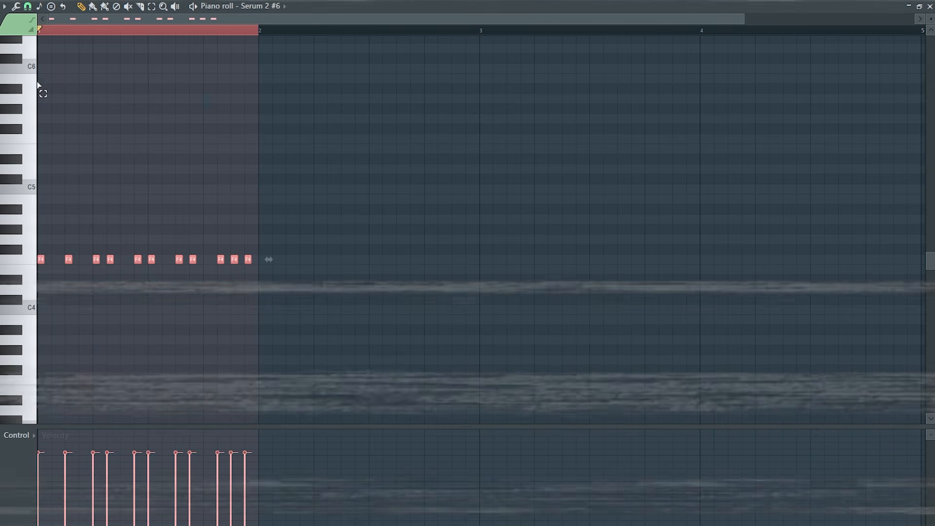
key(ctrl+b)
key(ctrl+b)
key(ctrl+b)
ctrl+click(769, 100)
drag(701, 30, 745, 70)
key(ctrl+d)
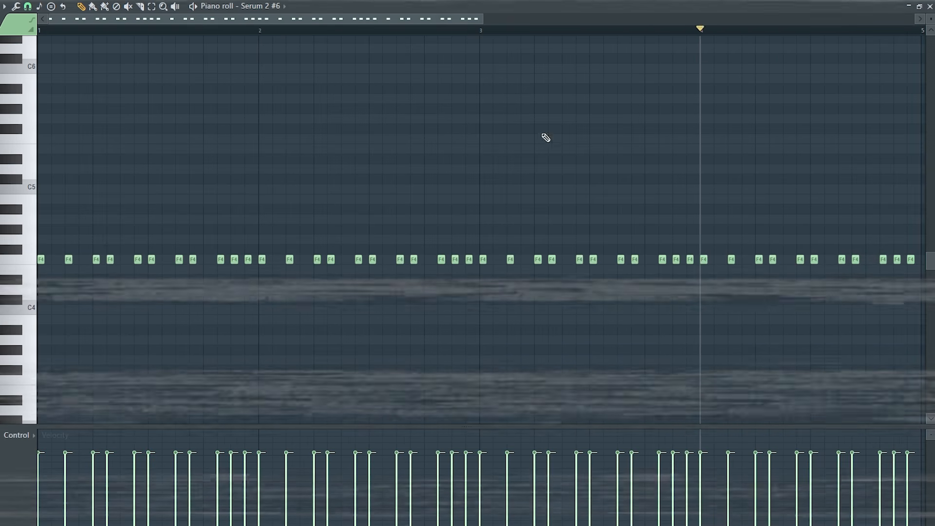
scroll(459, 140, down, 2)
key(space)
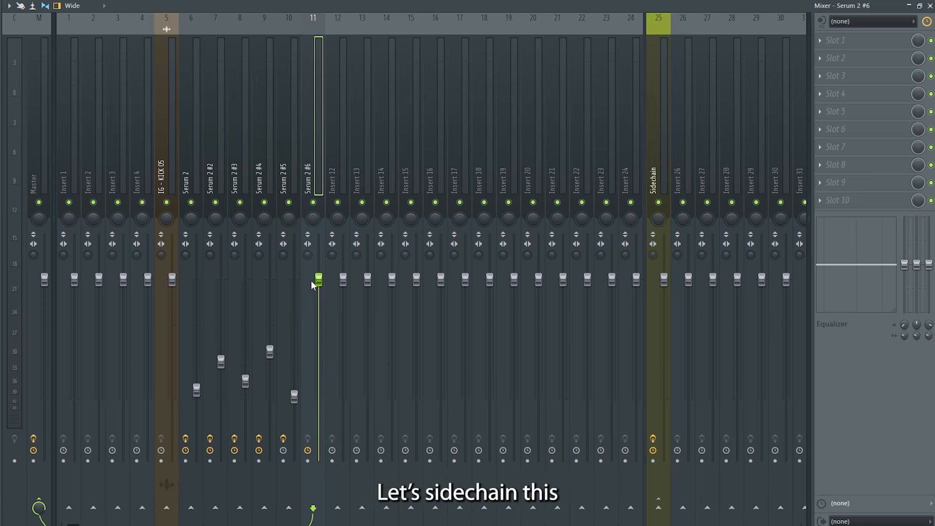
- Lower the Serum 2 #6 track's volume, and in its EQ cut the lows fully with band 1 and the highs by about 12 dB
drag(312, 281, 311, 381)
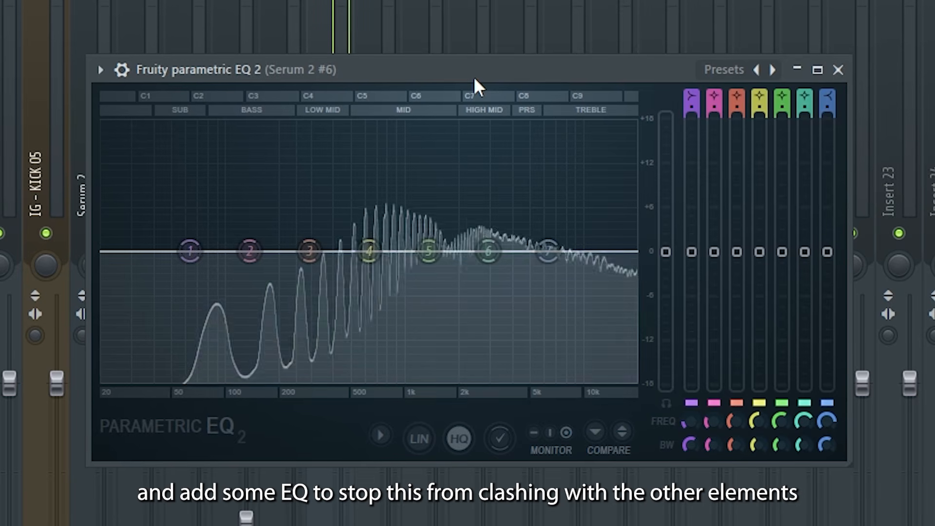
drag(188, 250, 340, 378)
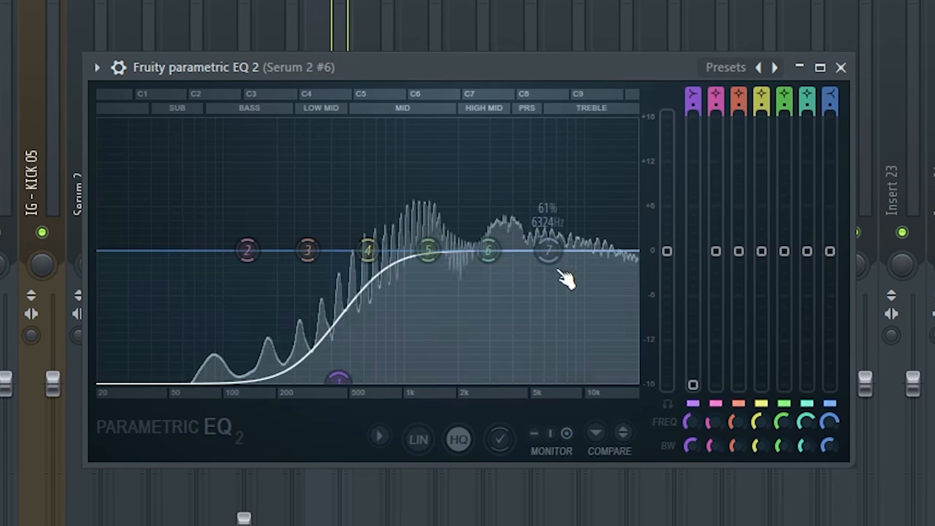
drag(549, 251, 530, 340)
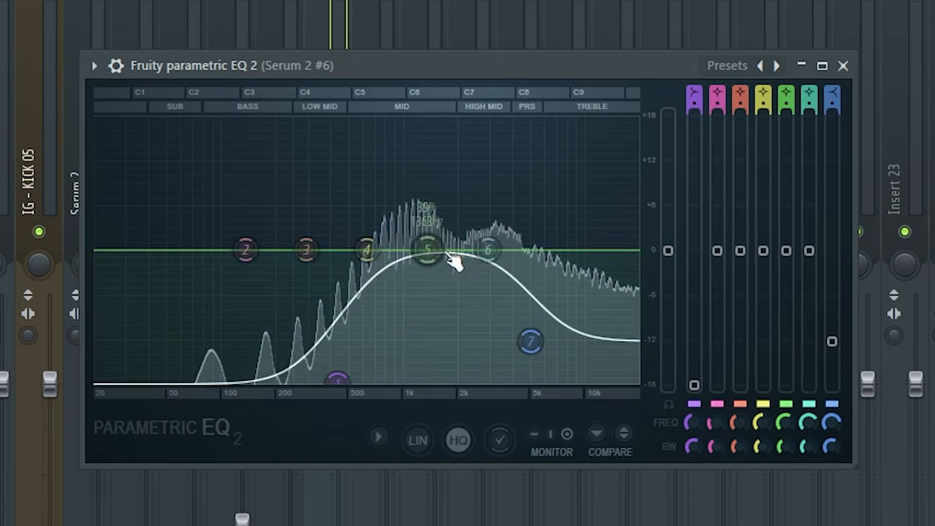
- Dip EQ band 5 by about 3 dB and band 6 by about 7 dB near 2.3 kHz, and ease the high shelf to about -10 dB
drag(428, 251, 411, 270)
drag(487, 250, 467, 299)
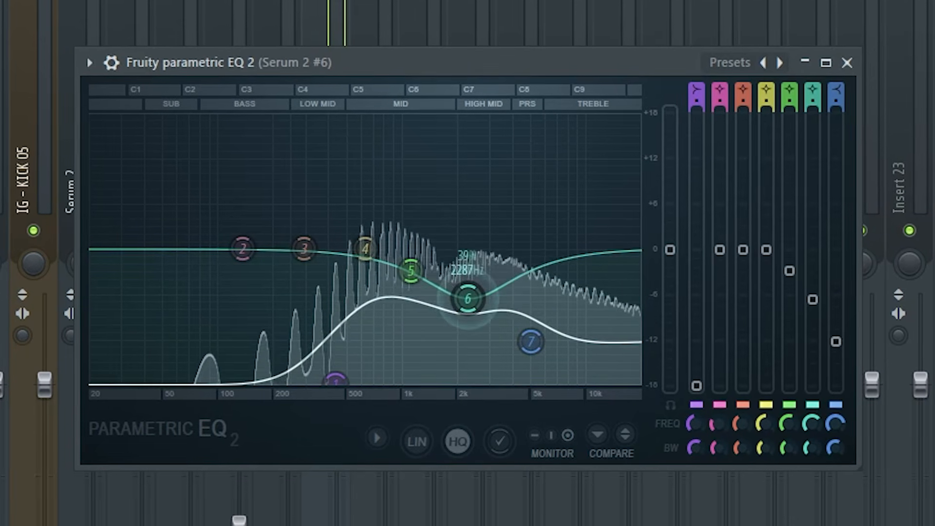
drag(530, 341, 540, 325)
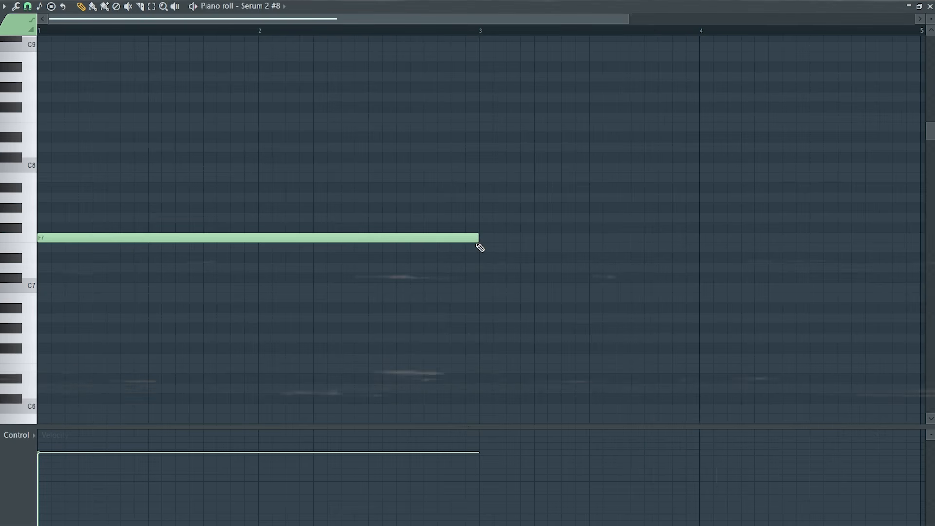
- Complete the eight-bar Serum 2 #8 melody with one-bar G7 and C8, two-bar A#7, and one-bar G#7 and G7, and play it back
click(482, 217)
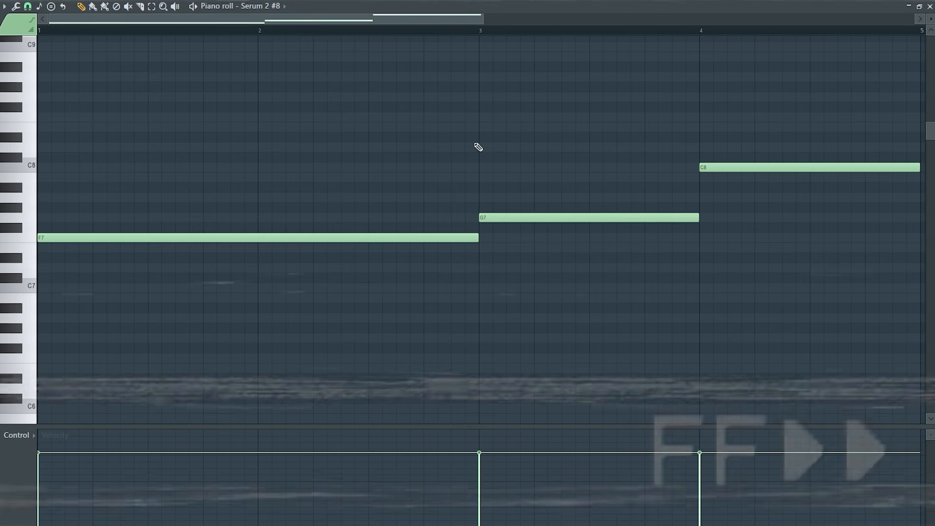
drag(482, 23, 584, 22)
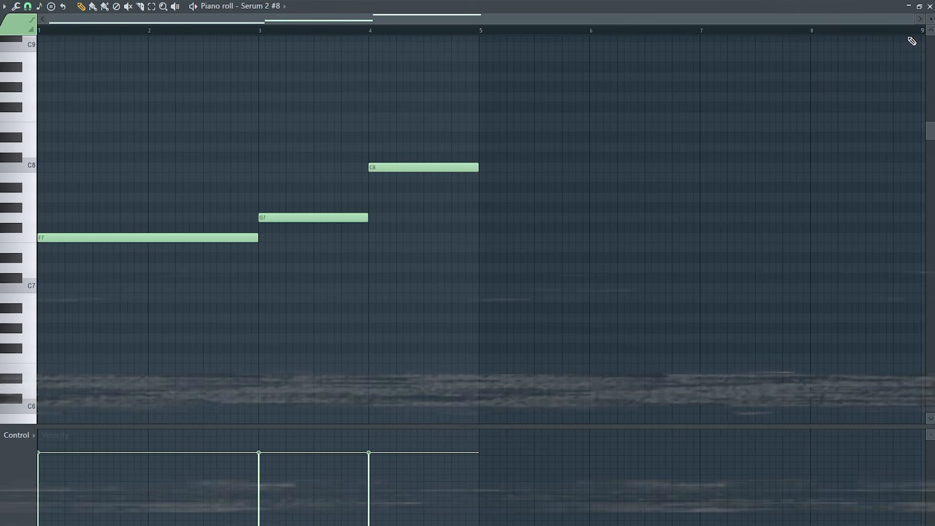
click(482, 191)
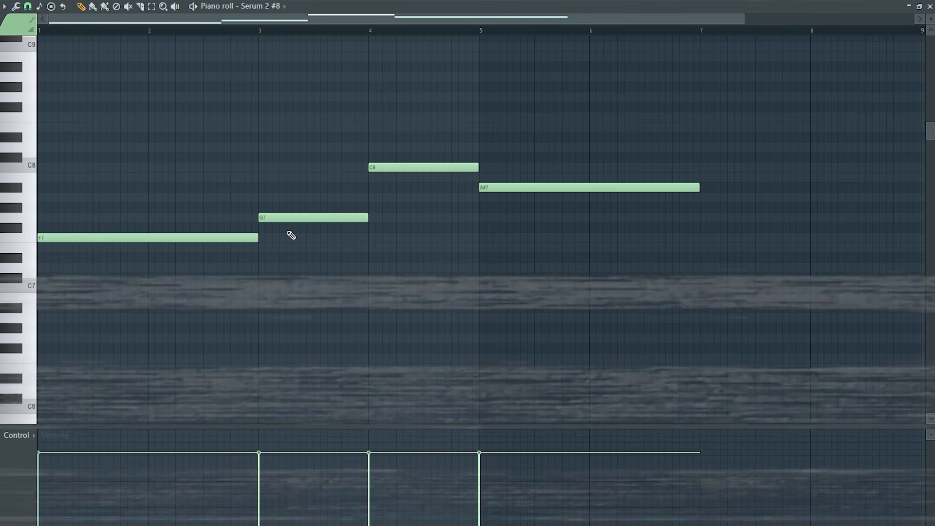
click(701, 207)
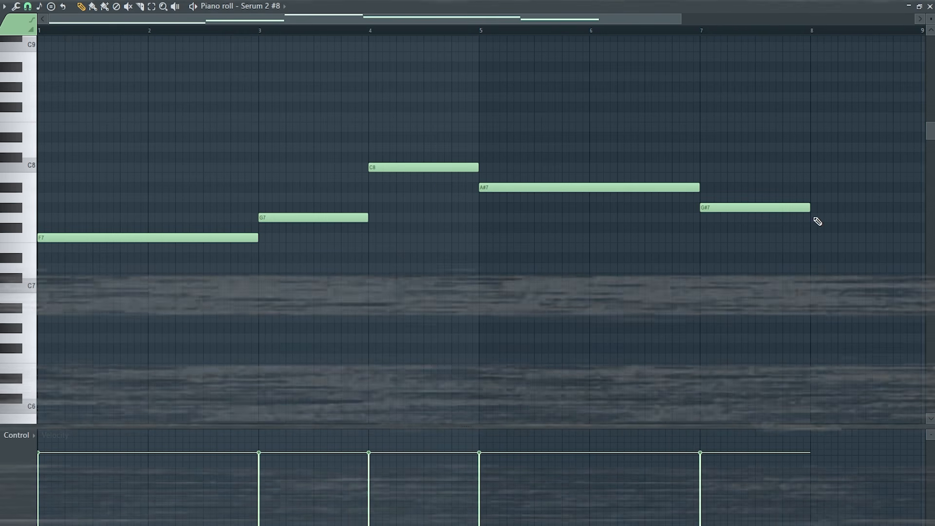
click(815, 217)
key(space)
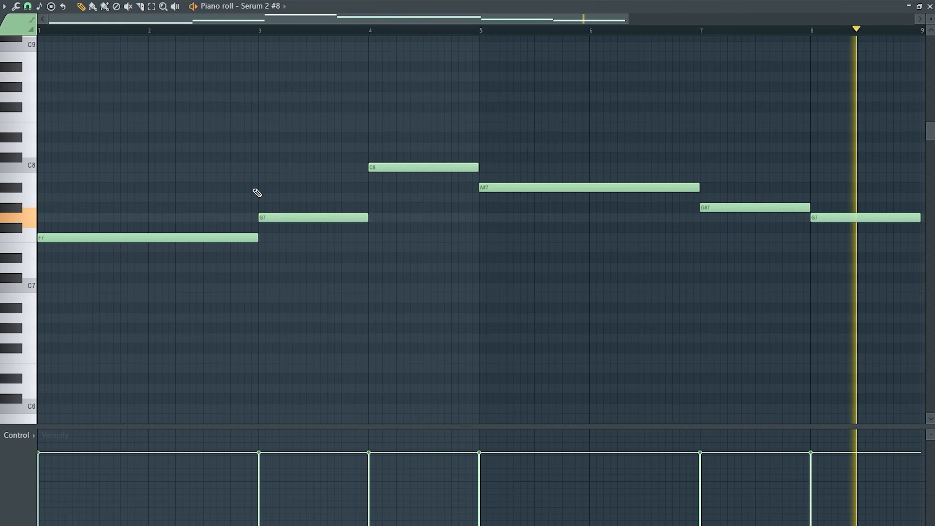
key(space)
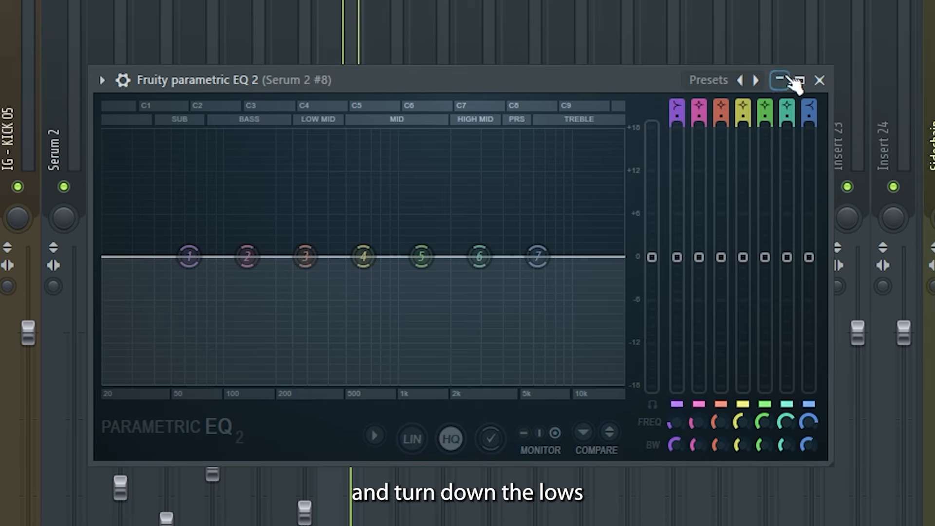
- Load the 20Hz + 18kHz cut preset in the Serum 2 #8 EQ and raise its low cut to about 1.5 kHz
click(756, 80)
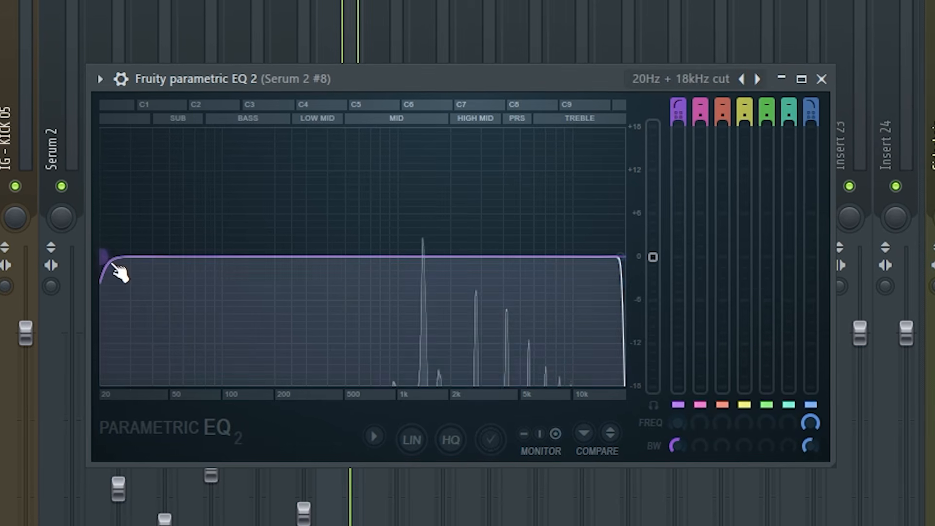
drag(108, 258, 426, 256)
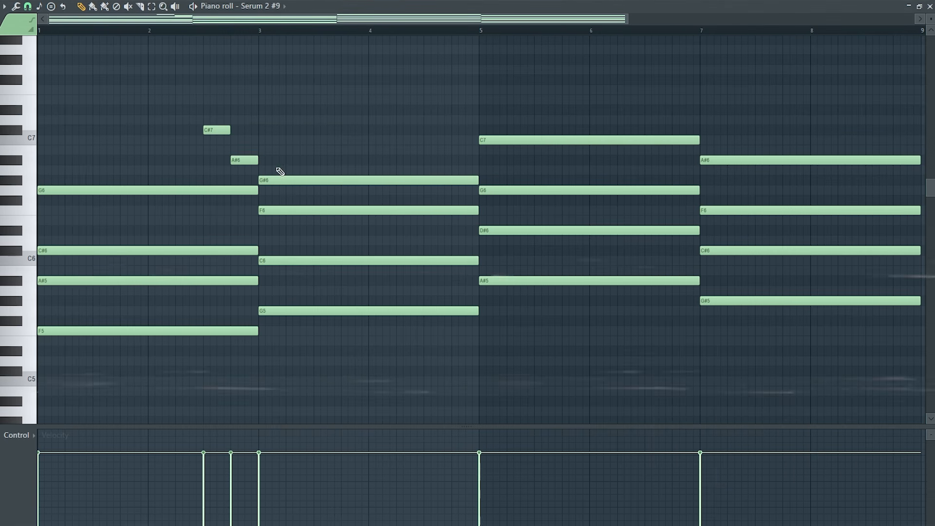
- Play the start of the Serum 2 #9 chords, and add half notes A#6 and C7 above the chord in bar 4
key(space)
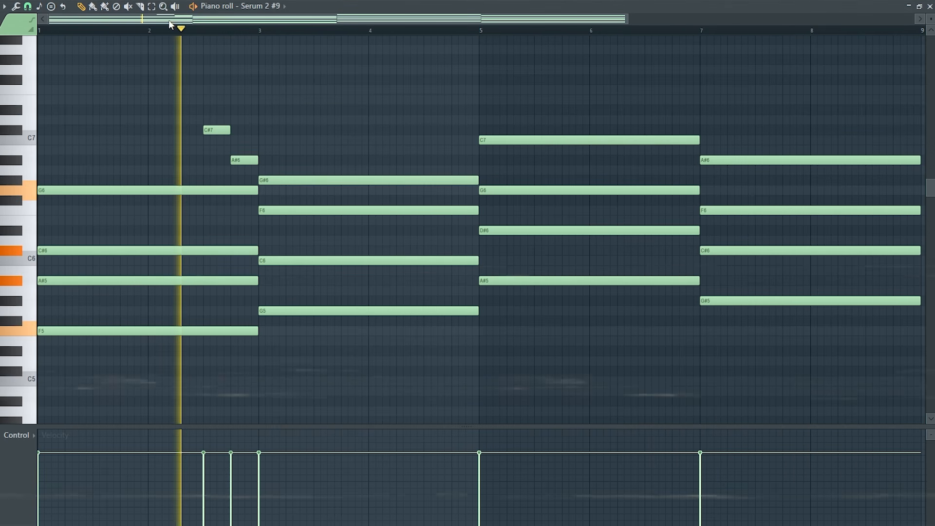
key(space)
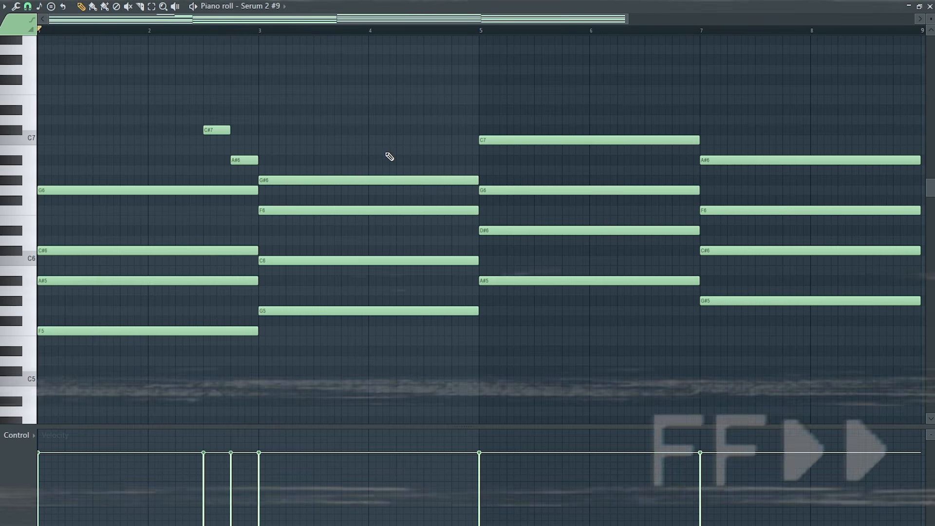
click(371, 160)
drag(396, 160, 424, 160)
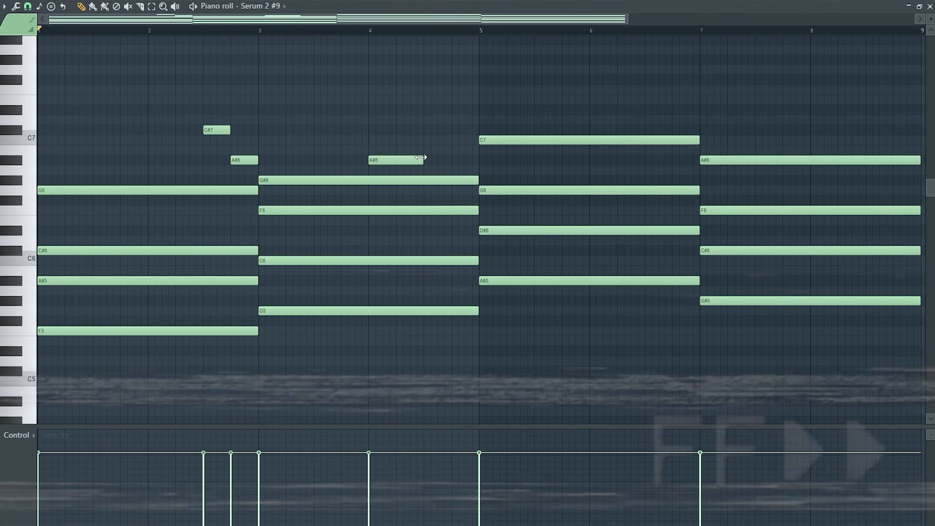
click(427, 140)
- Add quarter notes C#7 and G#6 over the last two beats of bar 6
click(649, 130)
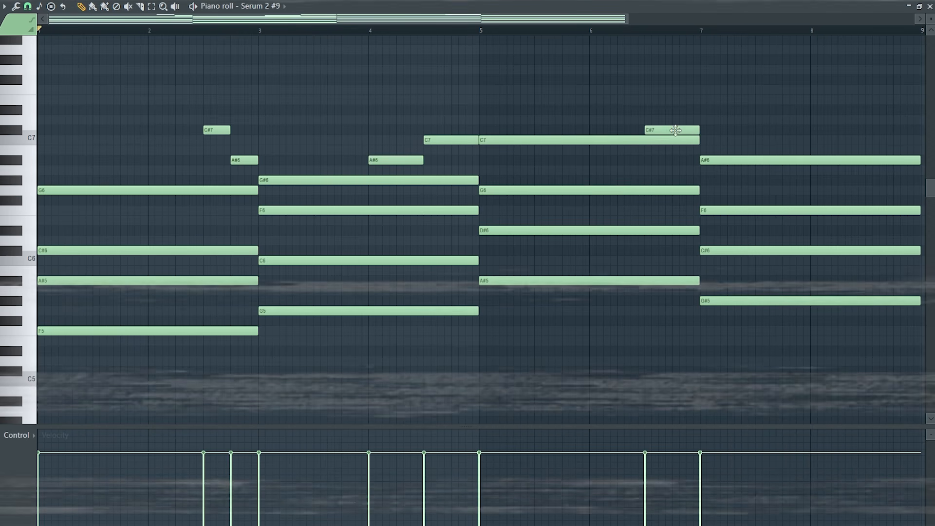
drag(699, 130, 671, 131)
click(675, 180)
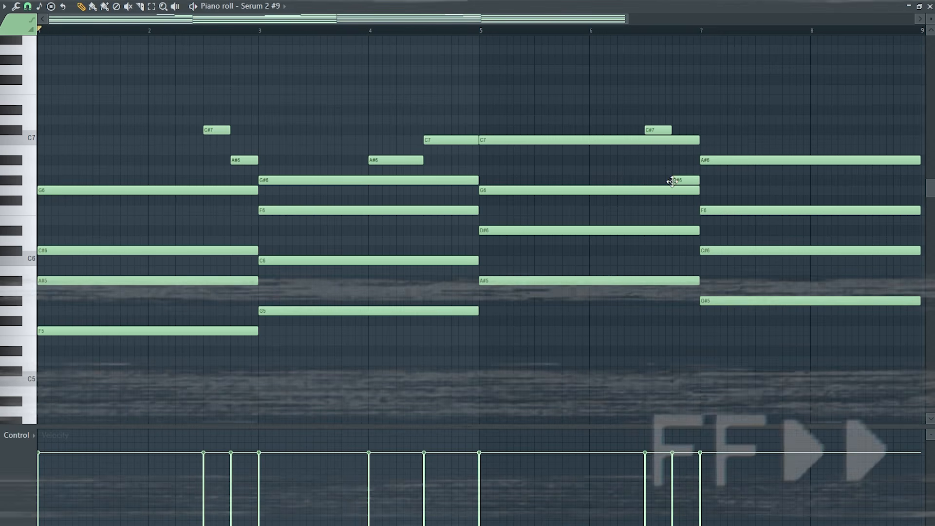
- Add half notes G#6 and G6 to fill bar 8, matching the length of the A#6 in bar 4
click(408, 160)
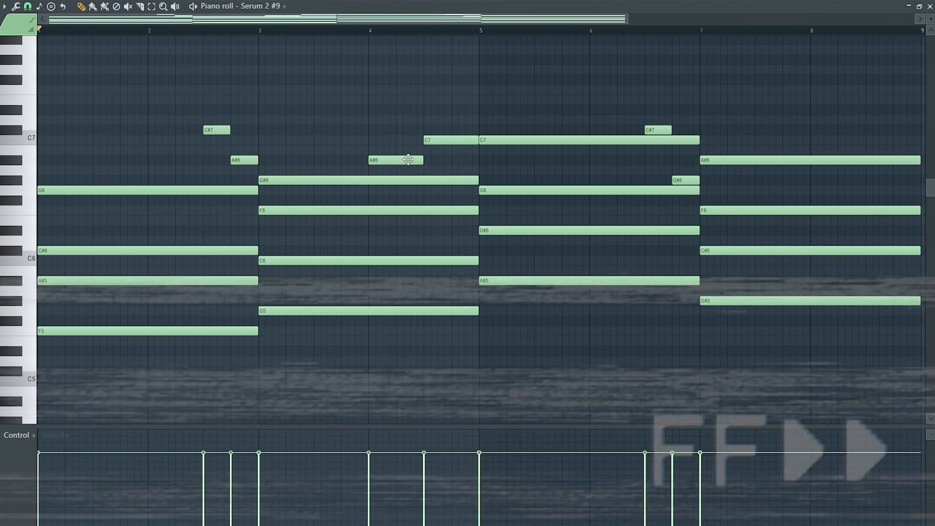
click(815, 181)
click(869, 191)
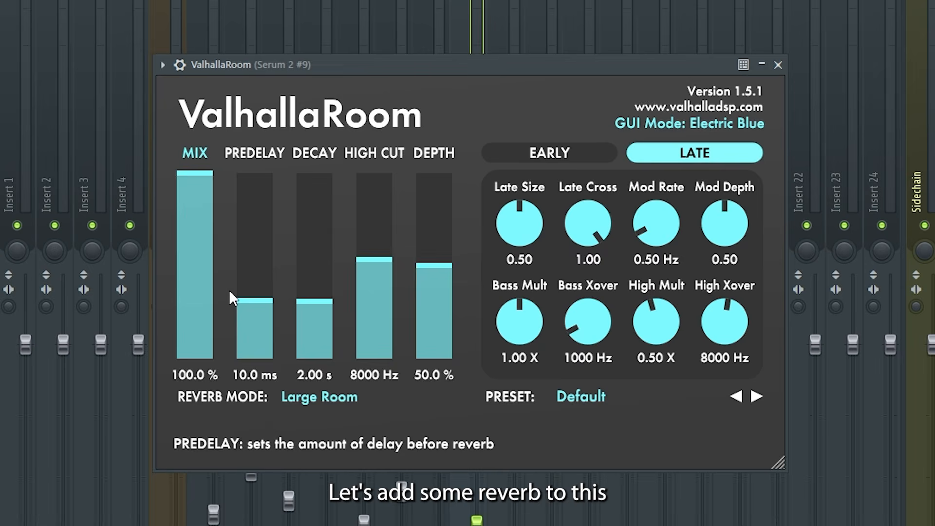
- Lower the ValhallaRoom mix on Serum 2 #9 to about 39%, and cut the lows and dip the highs in its parametric EQ
click(212, 285)
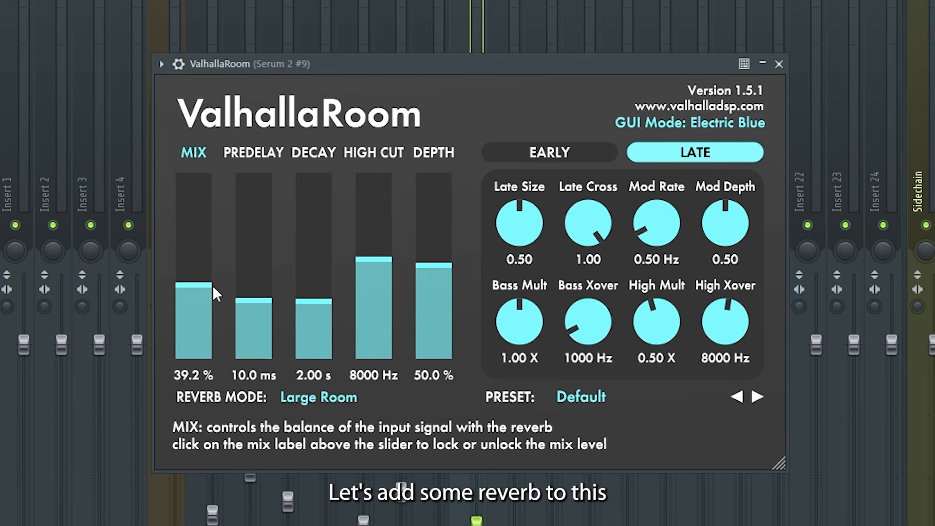
drag(211, 286, 209, 287)
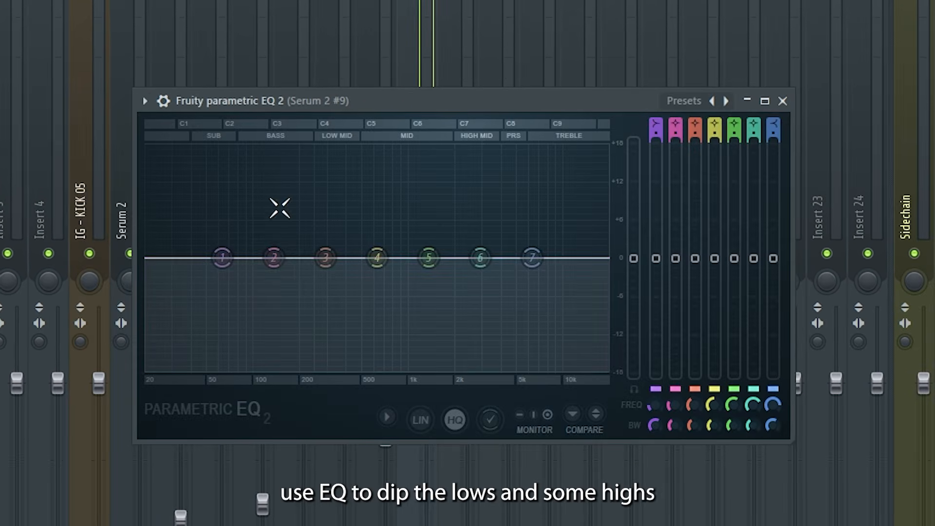
drag(223, 257, 329, 368)
drag(531, 257, 513, 298)
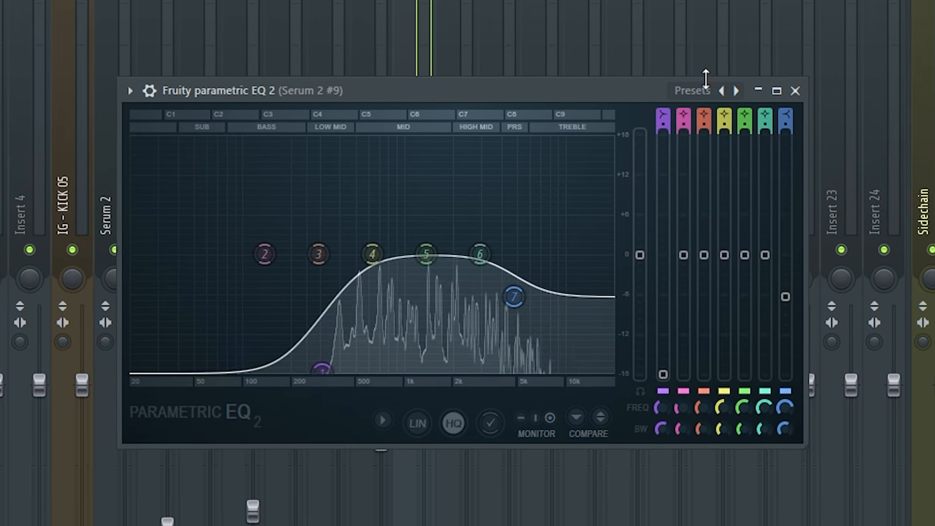
click(794, 91)
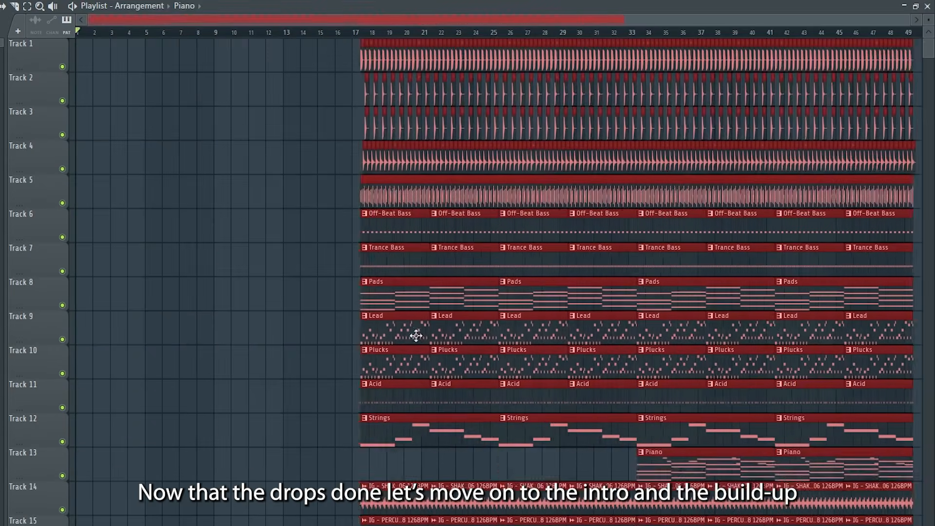
- Move all the drop clips in the playlist so that they start exactly at bar 33
drag(416, 336, 666, 319)
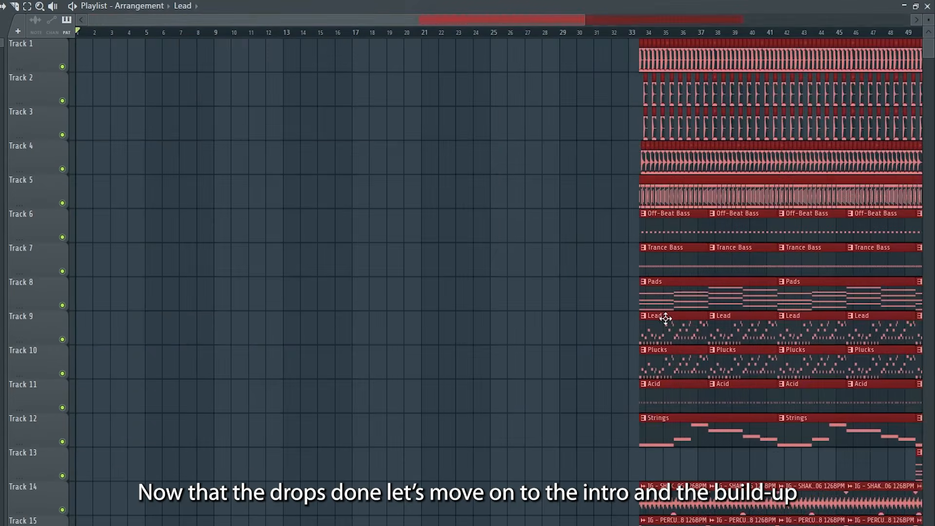
scroll(651, 316, up, 6)
drag(536, 292, 402, 295)
key(ctrl+d)
scroll(293, 324, down, 7)
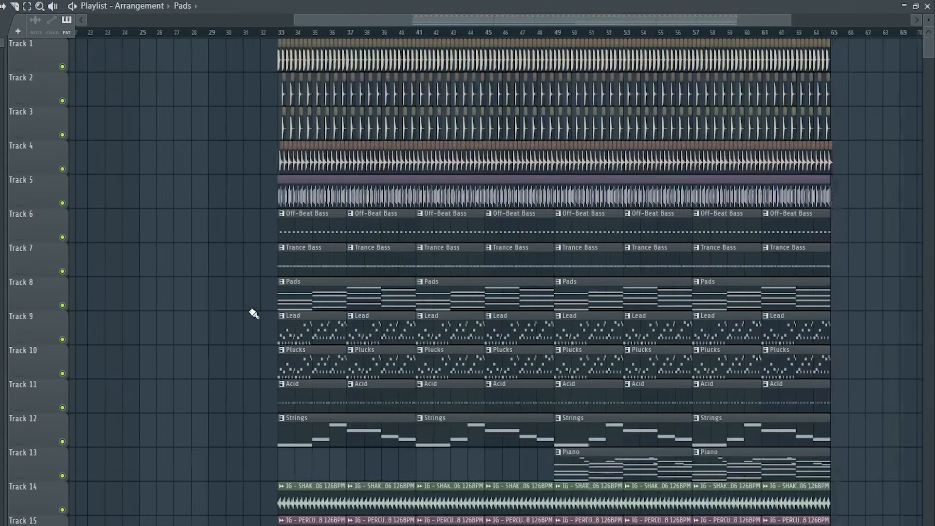
- Copy the kick, Trance Bass and Strings clips from bar 33 to bar 1, filling the first eight bars
drag(305, 20, 99, 20)
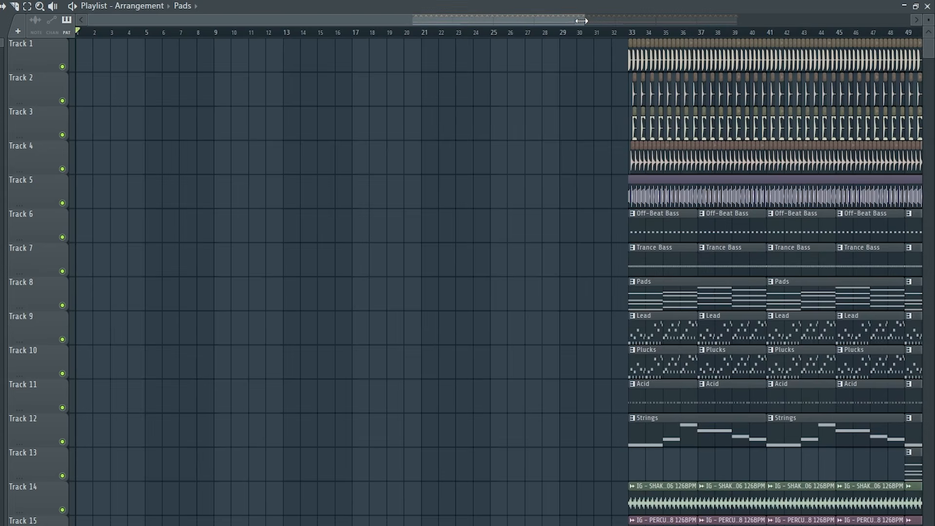
drag(581, 21, 740, 20)
drag(427, 48, 576, 51)
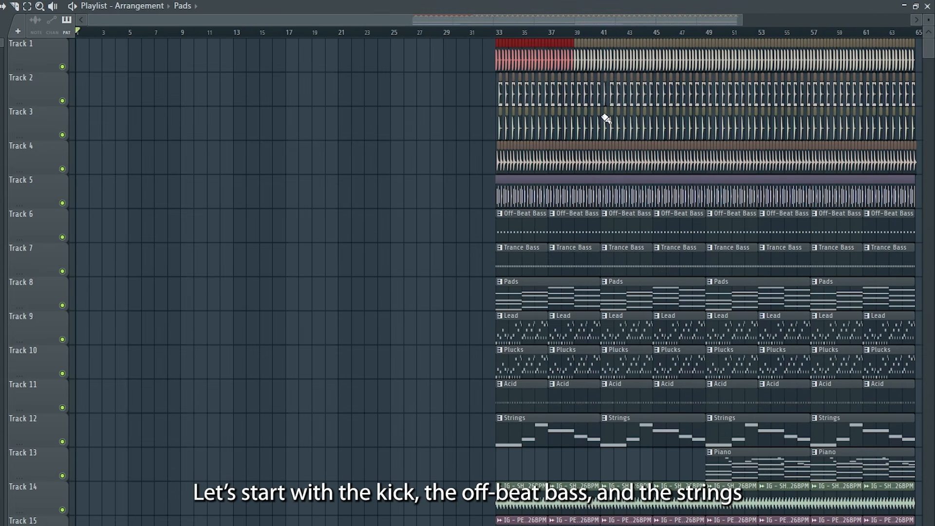
drag(487, 265, 529, 266)
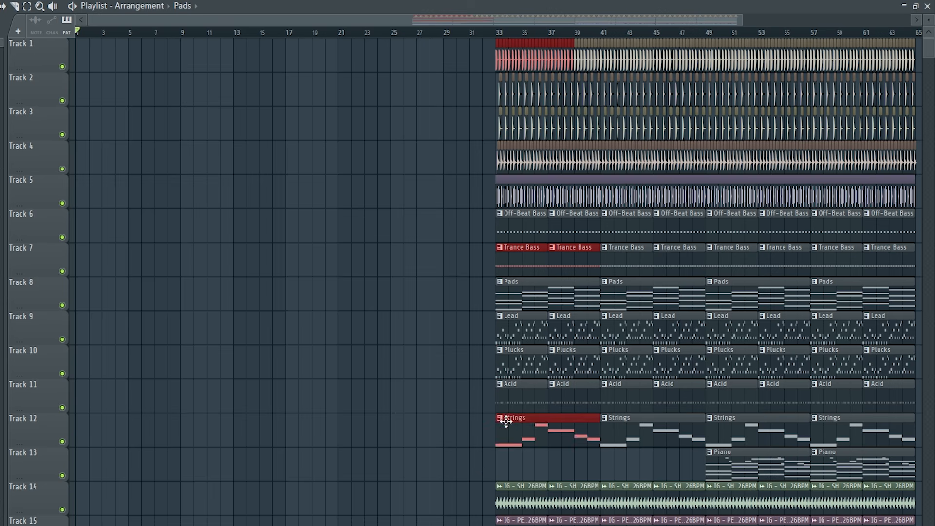
drag(506, 422, 86, 420)
ctrl+click(286, 457)
drag(170, 51, 131, 81)
key(ctrl+b)
right_click(243, 196)
- Shorten the Strings clip at bar 1 to two bars and repeat it to fill the first eight bars
drag(183, 412, 105, 417)
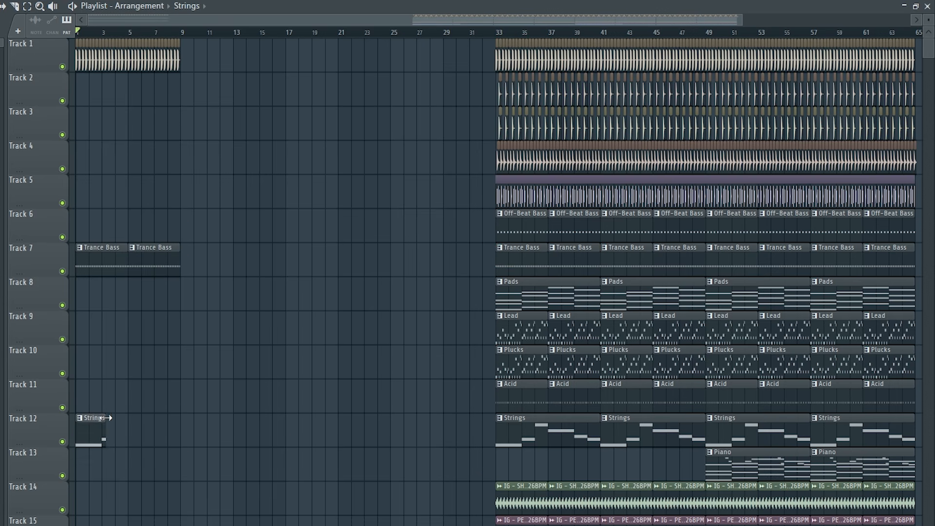
key(ctrl+b)
key(ctrl+b)
key(ctrl+b)
right_click(216, 471)
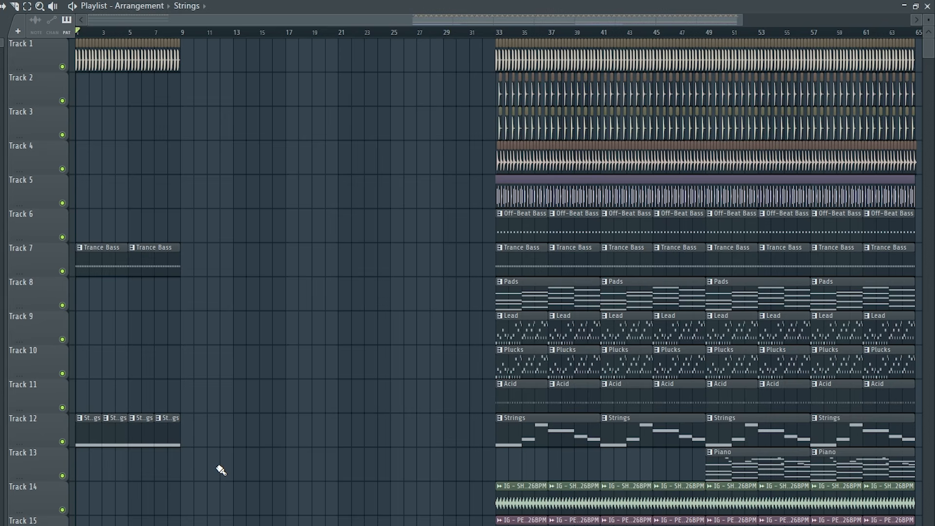
- Duplicate the kick, Trance Bass and Strings clips of the first eight bars into bars 9 to 16
drag(227, 453, 78, 49)
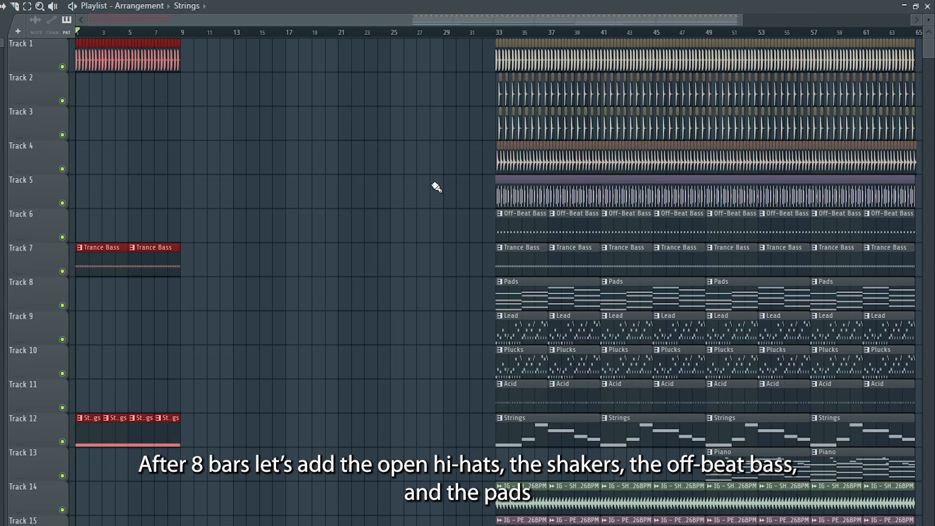
key(ctrl+b)
right_click(476, 164)
- Copy eight bars of the open hi-hats, Off-Beat Bass, Pads and shaker loop from bar 33 to bar 9
drag(480, 141, 601, 175)
drag(492, 233, 540, 210)
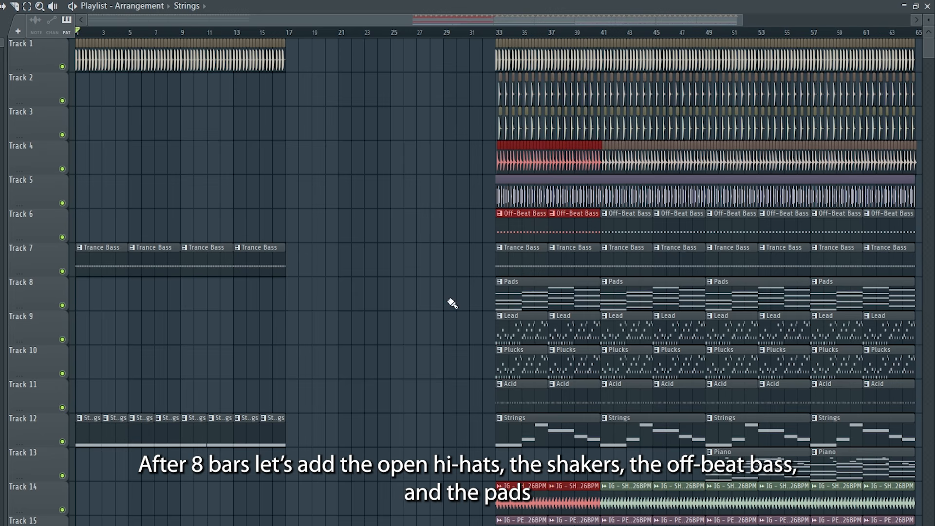
drag(479, 302, 548, 295)
key(ctrl+b)
drag(622, 295, 194, 304)
- Place the IG - CRASH 07 sample at bar 17 on Track 18 and again at bar 16 on Track 19
scroll(194, 303, up, 4)
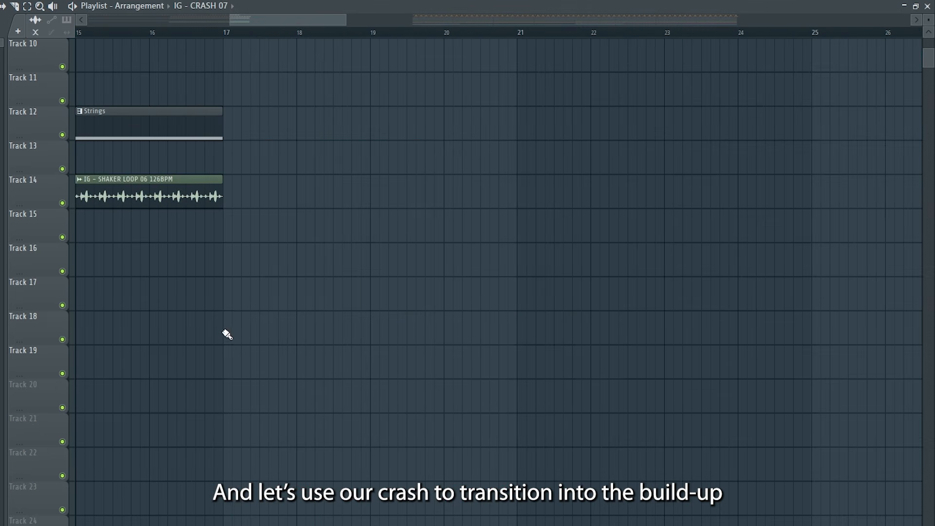
click(225, 334)
click(152, 359)
- Make the Track 19 crash clip unique and reverse its sample
click(152, 349)
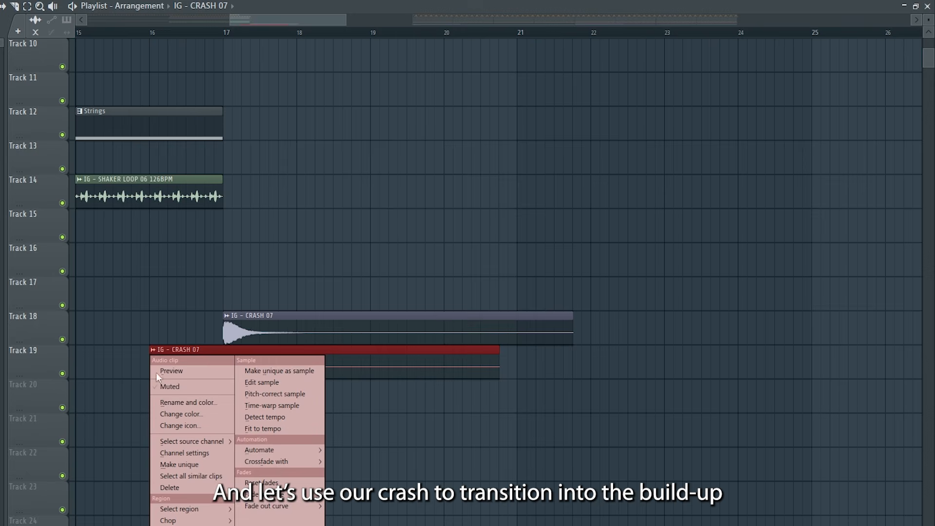
click(179, 464)
click(188, 298)
click(343, 161)
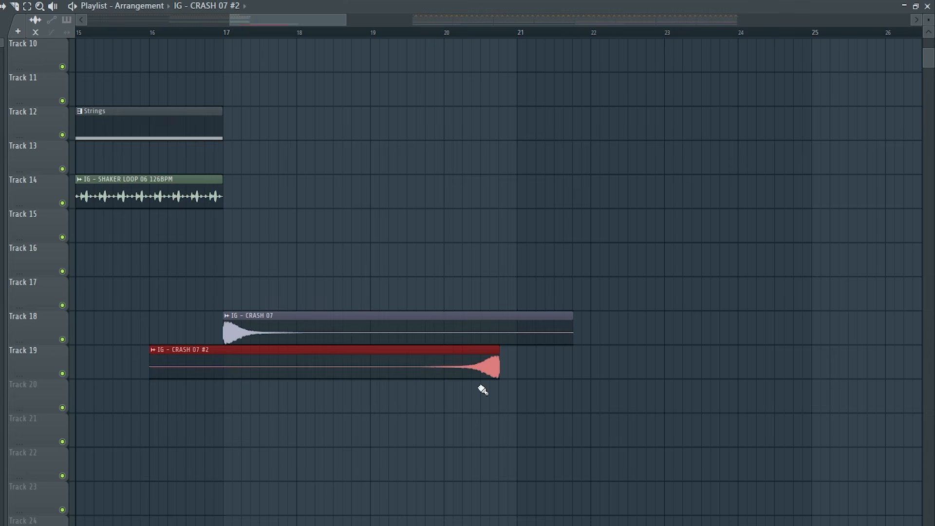
- Move the reversed crash so its peak meets bar 17, cut off the overhang past that bar, and play the transition
drag(424, 367, 157, 367)
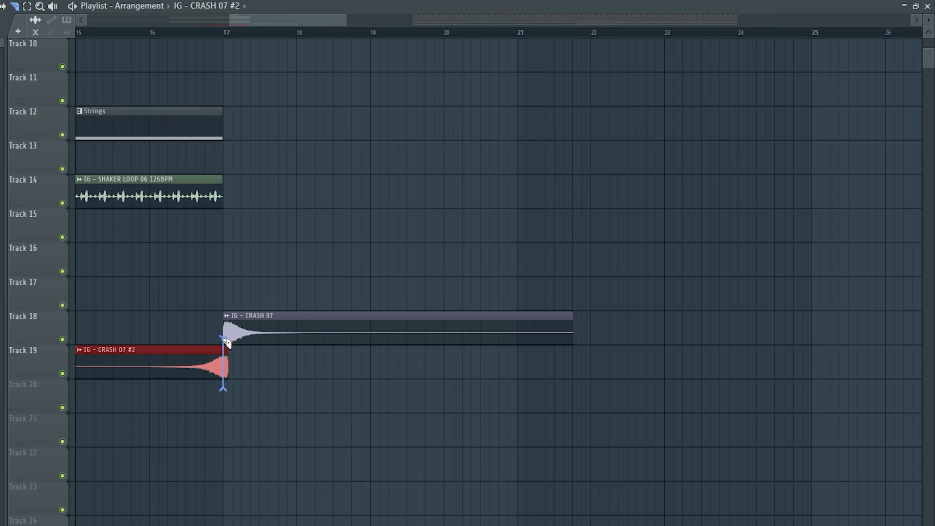
drag(227, 342, 224, 370)
key(space)
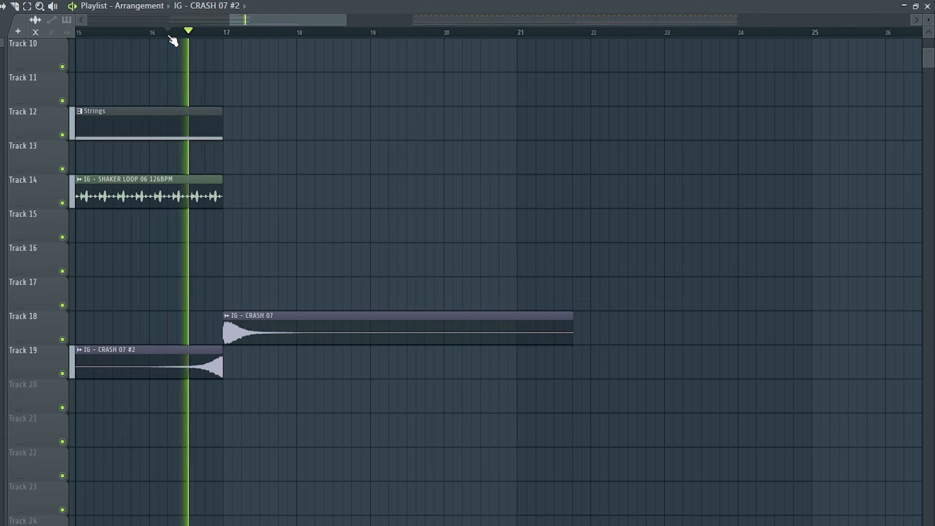
key(space)
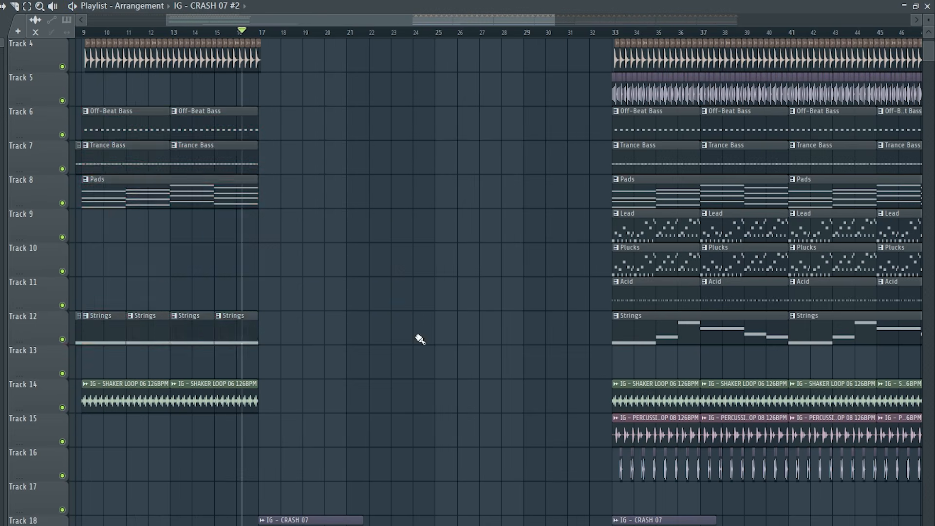
- Duplicate the Off-Beat Bass, Trance Bass, Pads and Strings clips through bar 32, and add Plucks clips over bars 25 to 32
drag(414, 336, 96, 128)
key(ctrl+b)
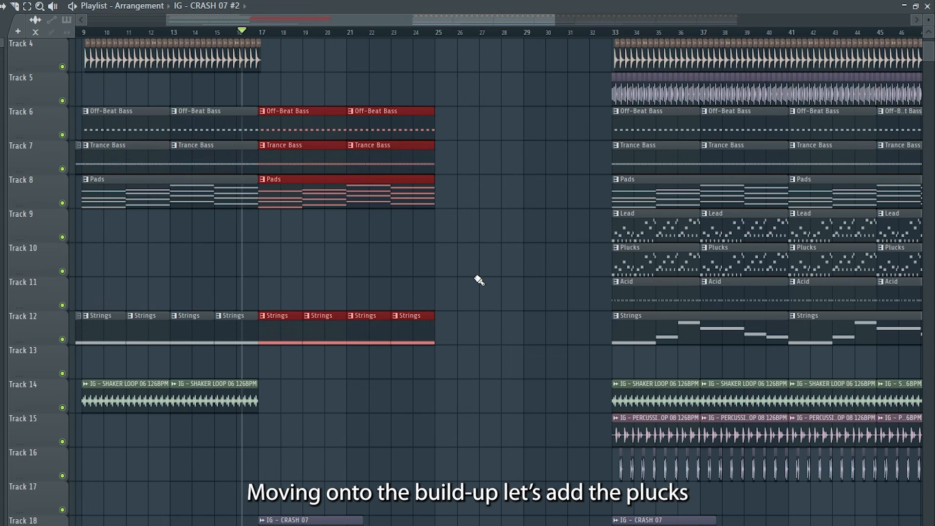
key(ctrl+b)
click(646, 259)
drag(438, 274, 550, 270)
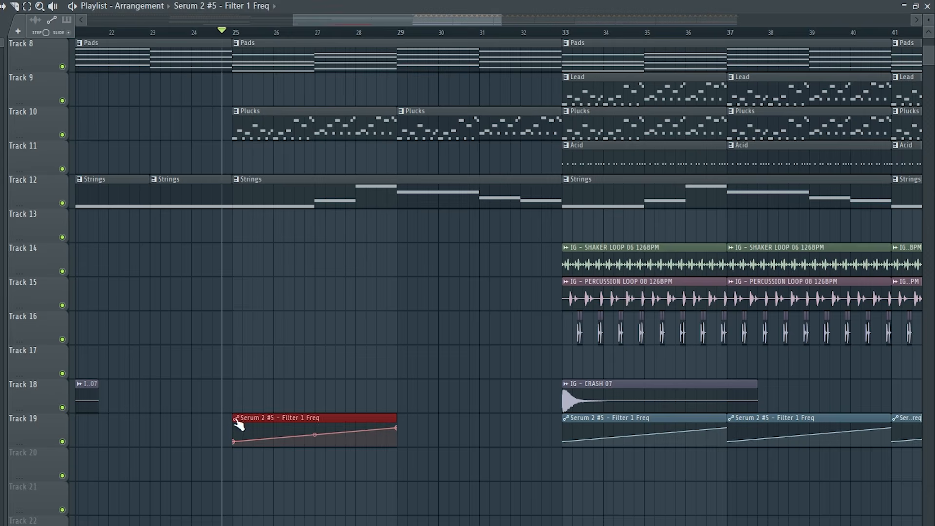
- Make the Filter 1 Freq automation clip at bar 25 unique and stretch its rise to bar 33
right_click(238, 426)
click(261, 505)
scroll(392, 359, down, 2)
mouse_move(393, 358)
mouse_down()
mouse_move(518, 342)
mouse_move(562, 359)
mouse_up()
- Add Lead clips on Track 9 over bars 25 to 32
scroll(407, 250, up, 7)
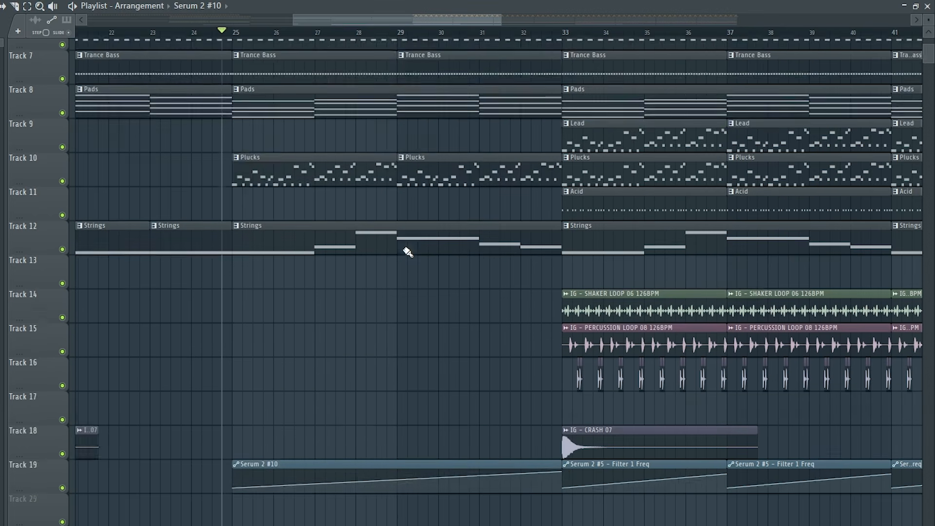
click(596, 268)
drag(239, 268, 428, 265)
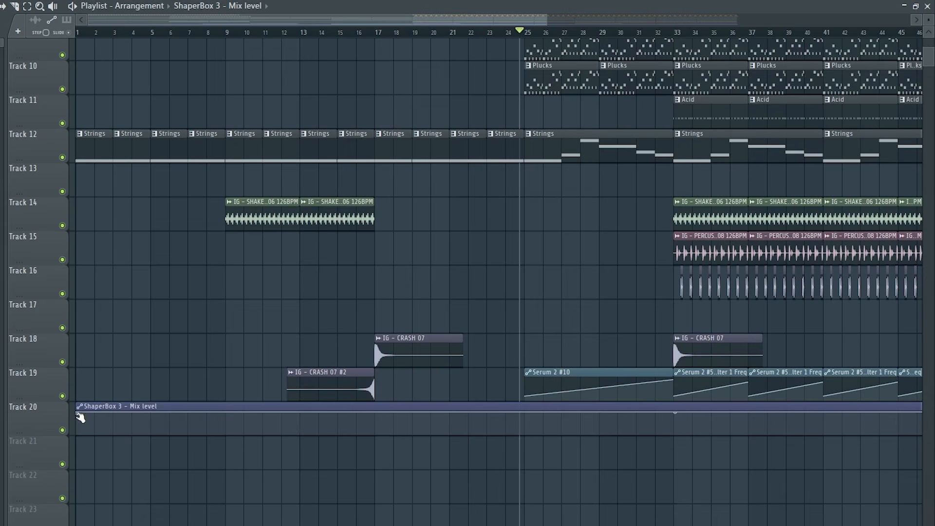
- Shape the ShaperBox 3 mix level automation to stay at minimum until bar 33 and jump up there
drag(77, 413, 83, 442)
scroll(551, 409, down, 3)
scroll(457, 418, up, 8)
right_click(364, 424)
drag(364, 424, 364, 402)
right_click(369, 421)
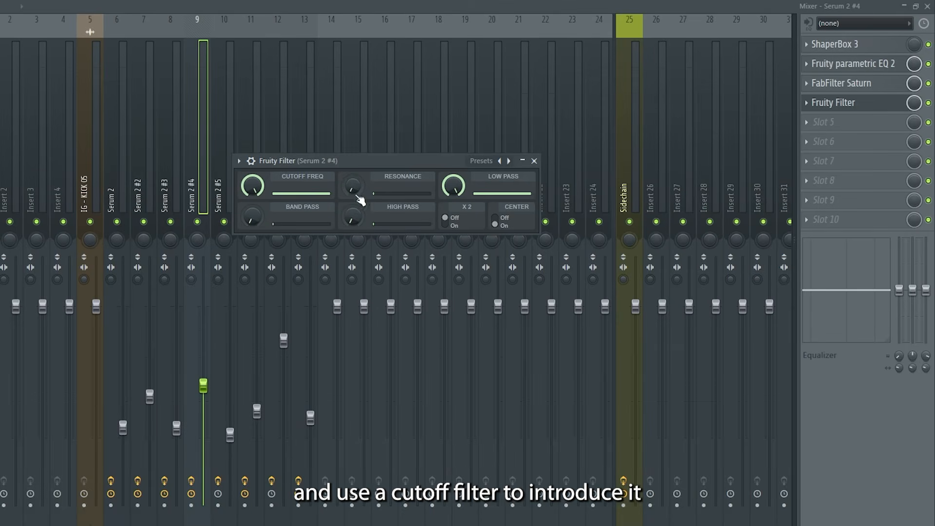
- Create an automation clip for the Fruity Filter cutoff on Serum 2 #4, rising from minimum at bar 25 to maximum at bar 33
key(space)
drag(248, 186, 248, 214)
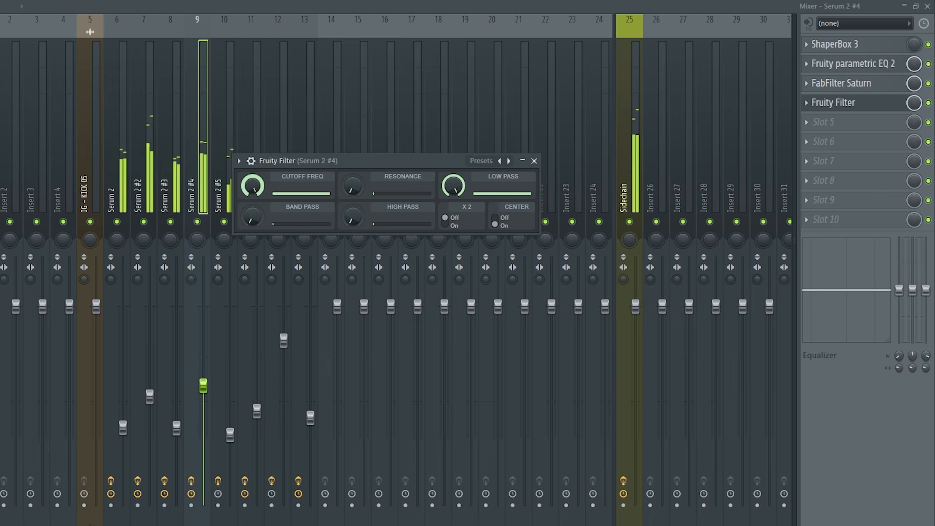
right_click(247, 185)
click(308, 275)
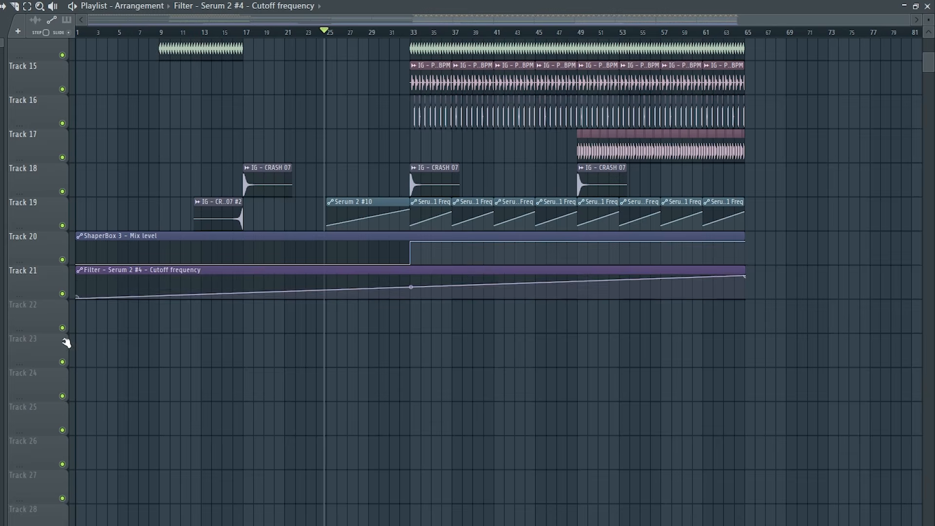
scroll(290, 294, up, 5)
scroll(202, 299, right, 4)
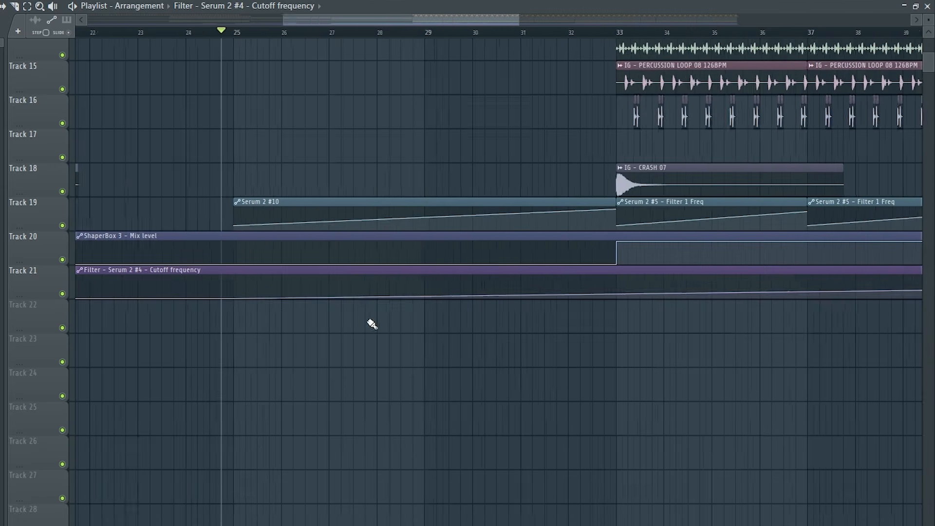
scroll(507, 284, up, 2)
scroll(506, 284, down, 3)
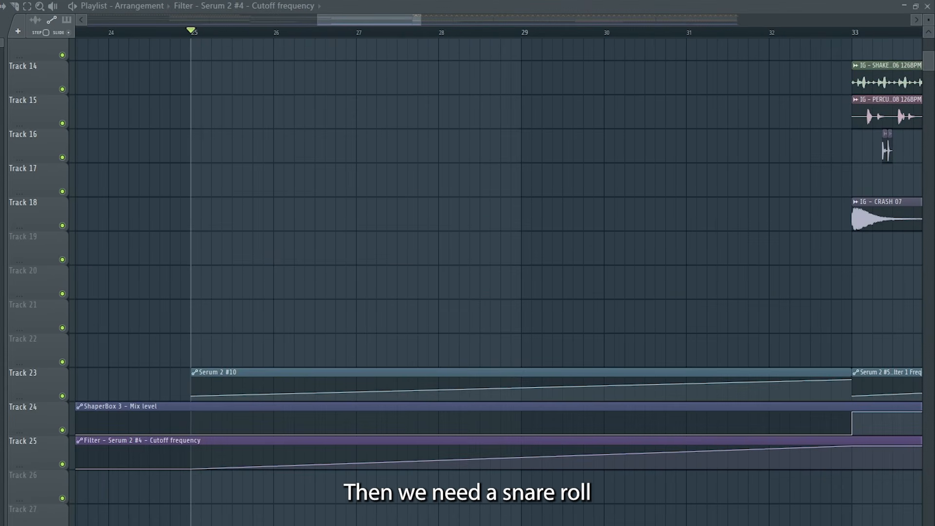
- Place the IG - SNARE 12 sample at bar 25 on Track 19 and lower its channel volume while playing it
drag(2, 258, 194, 251)
double_click(197, 243)
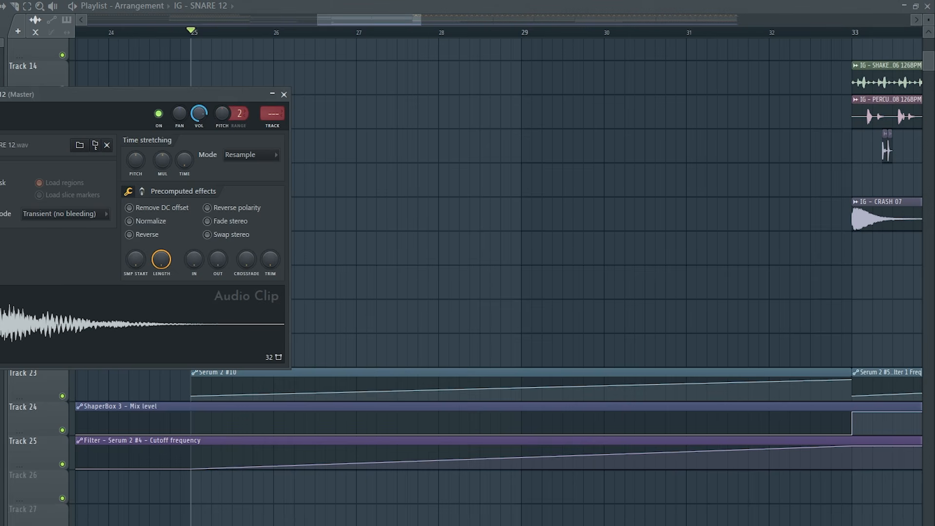
key(space)
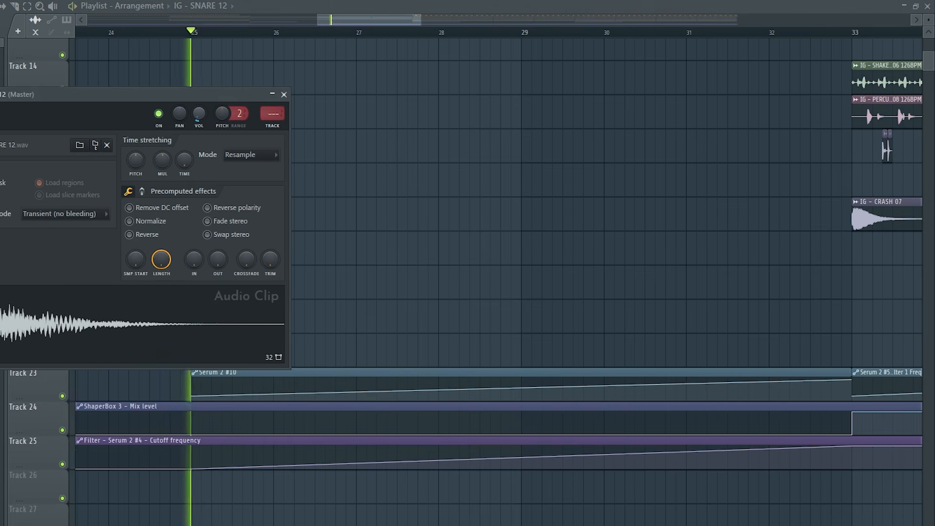
key(space)
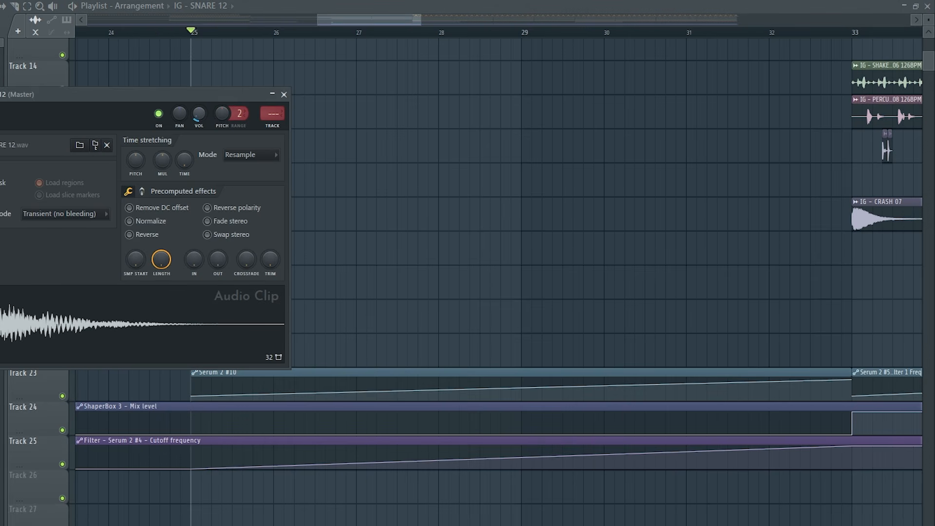
click(284, 94)
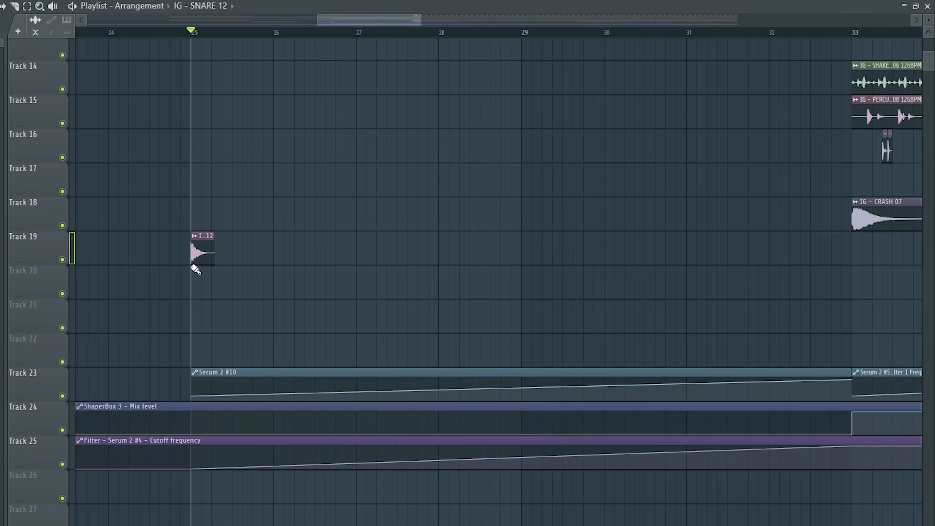
- Trim the snare clip to a sixteenth note and repeat it to fill bars 25 to 32
scroll(197, 276, up, 4)
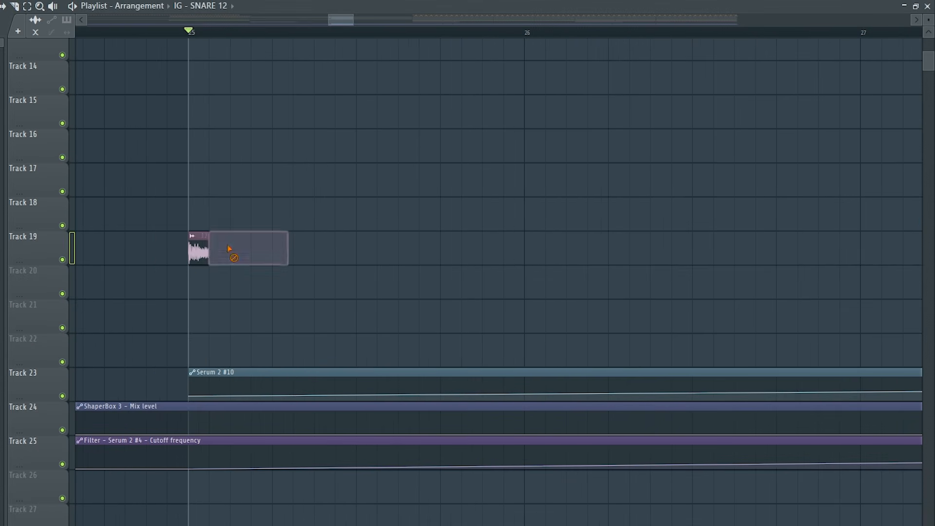
scroll(238, 256, down, 6)
key(ctrl+b)
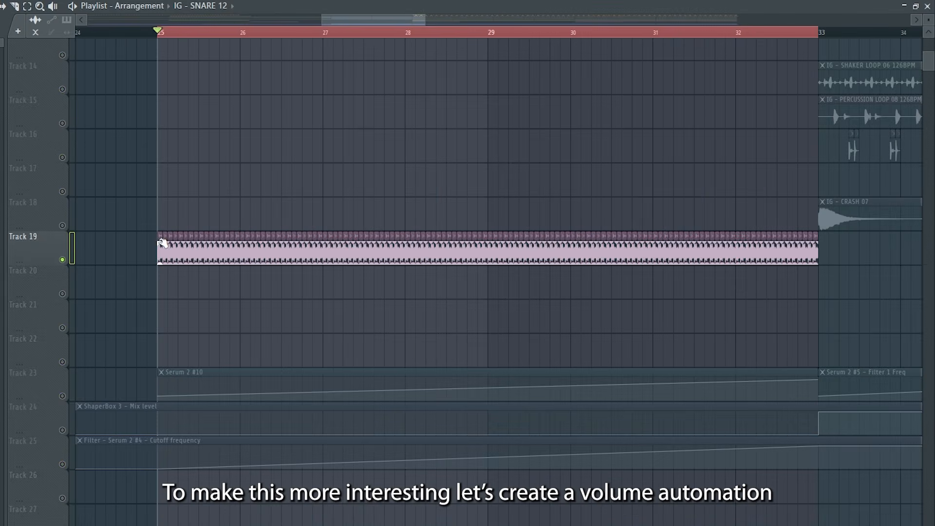
- Create a volume automation clip for the IG - SNARE 12 roll at bar 25
scroll(161, 237, up, 3)
click(162, 237)
mouse_move(302, 335)
click(356, 347)
scroll(165, 239, up, 2)
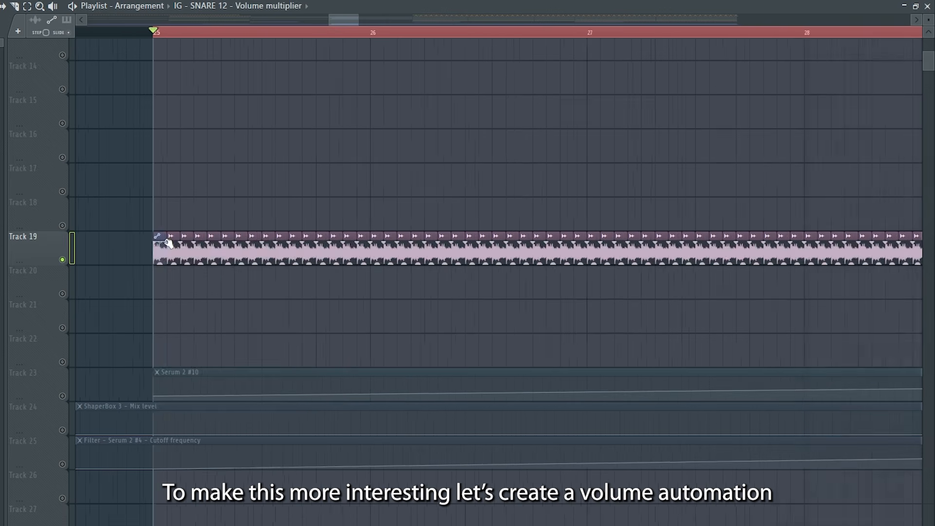
- Move the snare volume automation clip to Track 20 and shape it to rise steadily from bar 25 to bar 33
drag(162, 237, 162, 287)
scroll(190, 292, down, 5)
scroll(409, 319, up, 1)
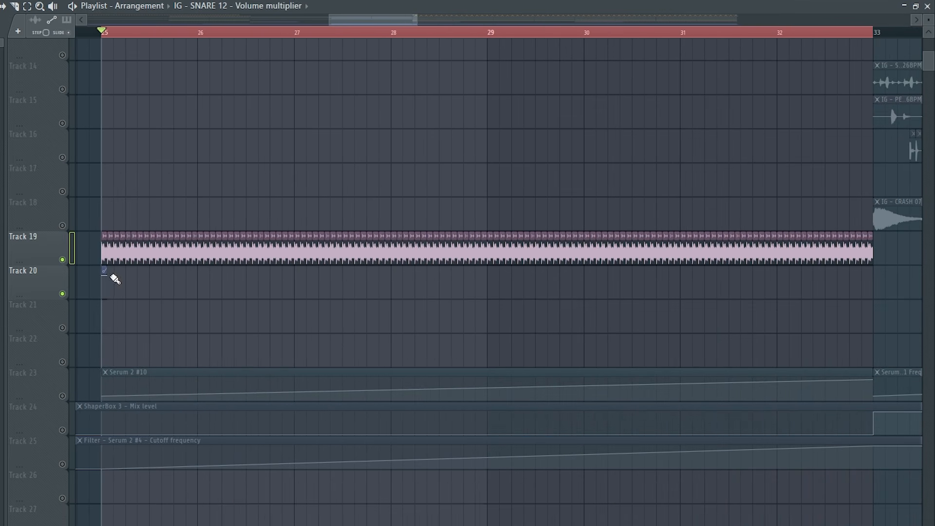
drag(106, 279, 829, 273)
scroll(456, 301, down, 3)
scroll(93, 288, up, 4)
scroll(103, 286, down, 1)
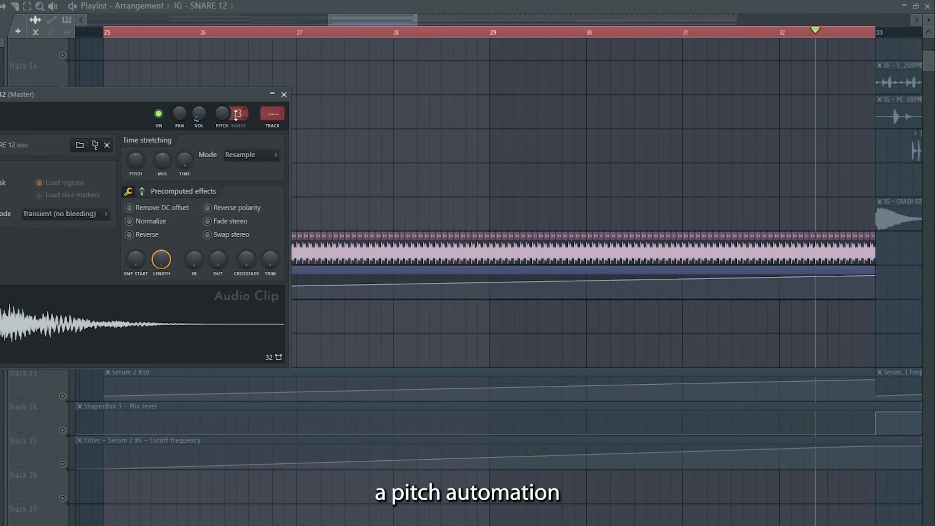
- Create a channel pitch automation clip for IG - SNARE 12 on Track 21, flat until bar 29 and rising to bar 33
right_click(222, 115)
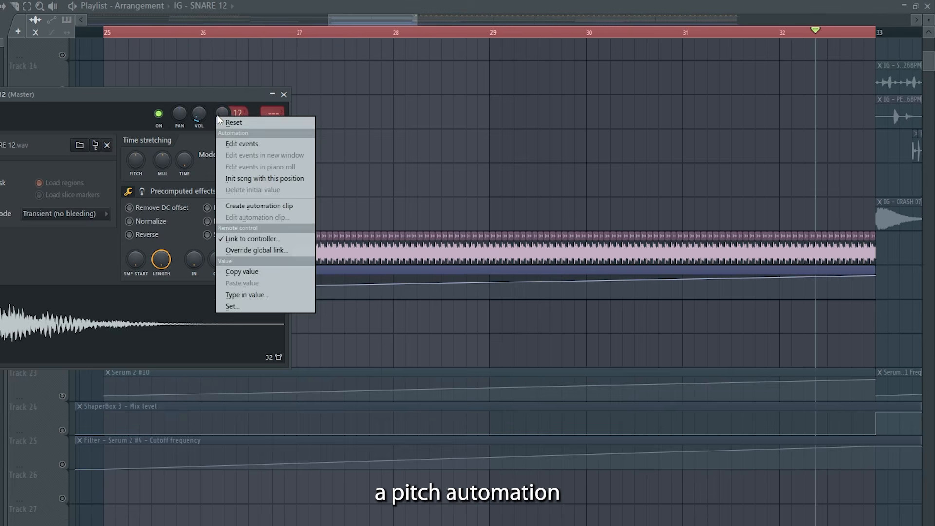
click(233, 206)
click(285, 94)
drag(146, 66, 150, 348)
right_click(488, 338)
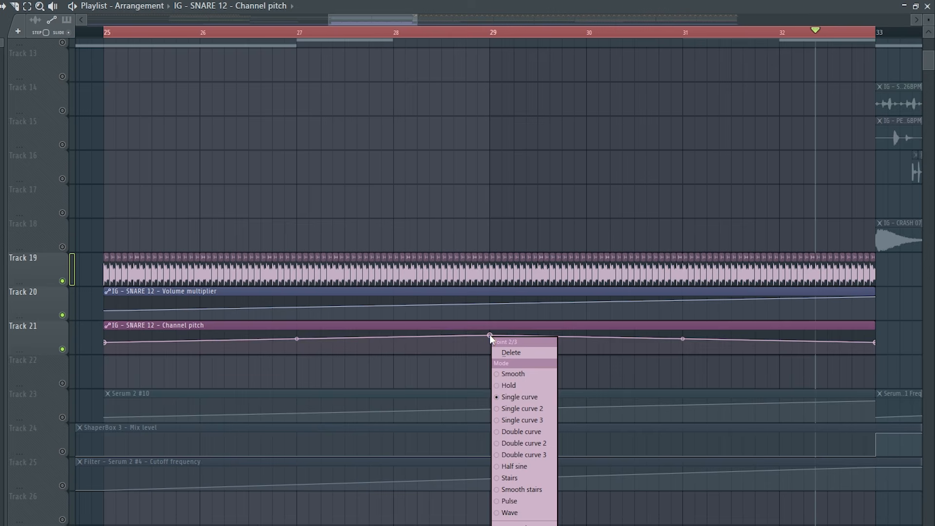
click(516, 455)
drag(876, 344, 875, 331)
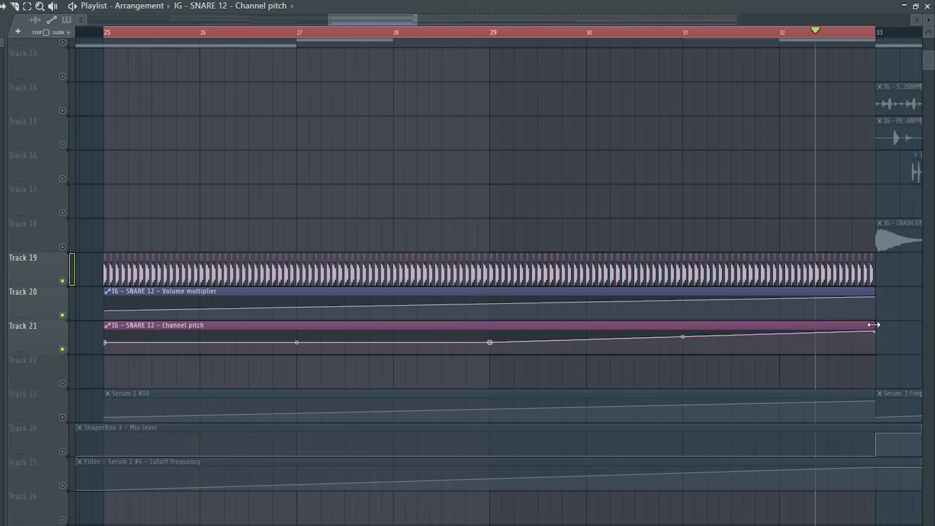
- Play back the automated snare roll from several points between bars 26 and 32
click(280, 33)
click(549, 34)
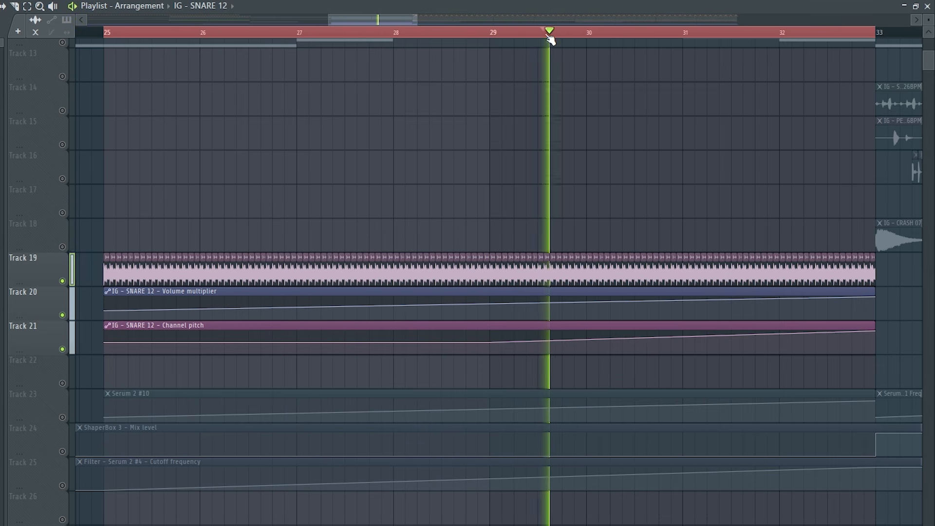
click(658, 33)
click(726, 33)
click(791, 33)
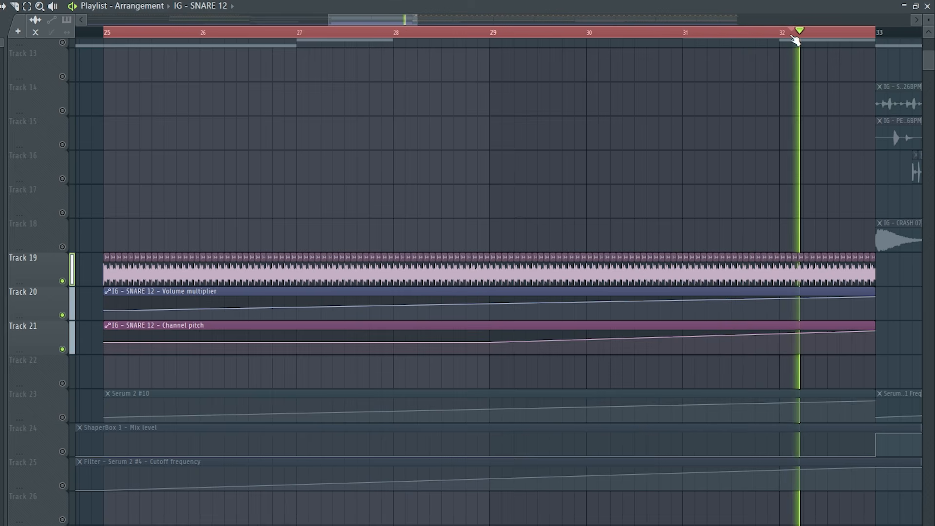
key(space)
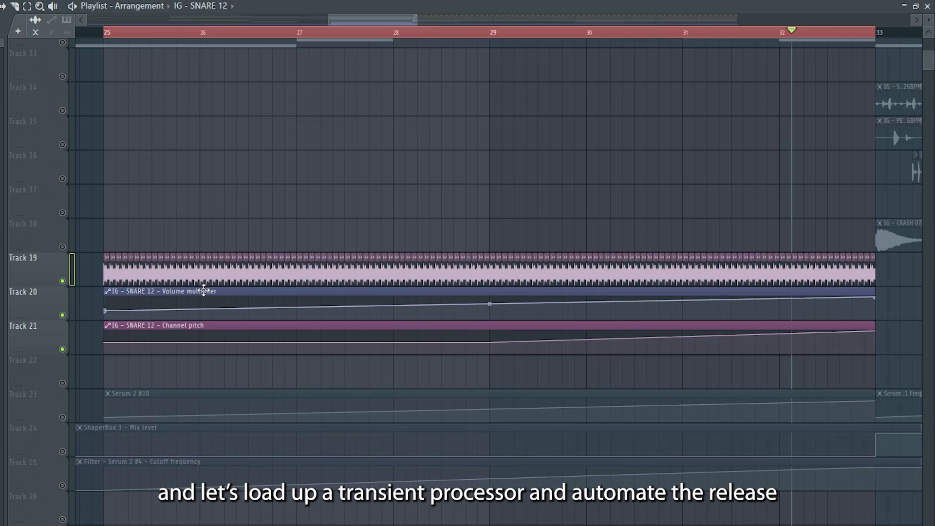
- Automate the release of a Transient Processor on the IG - SNARE 12 mixer track, rising from minimum at bar 25 to maximum at bar 33
double_click(195, 278)
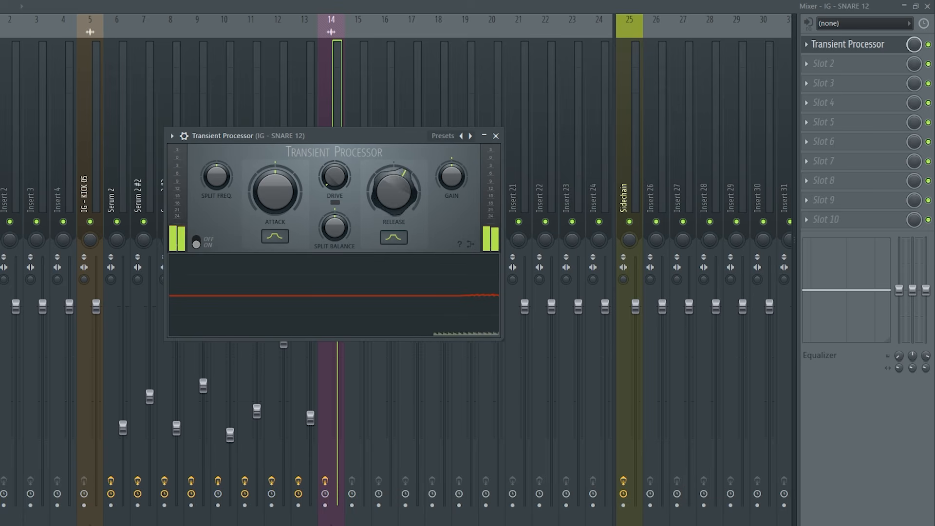
drag(393, 192, 393, 263)
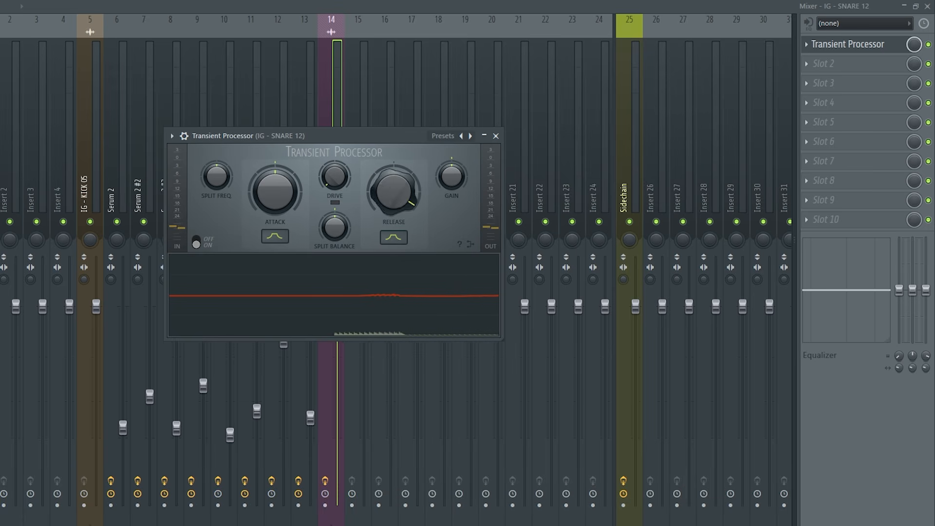
right_click(392, 193)
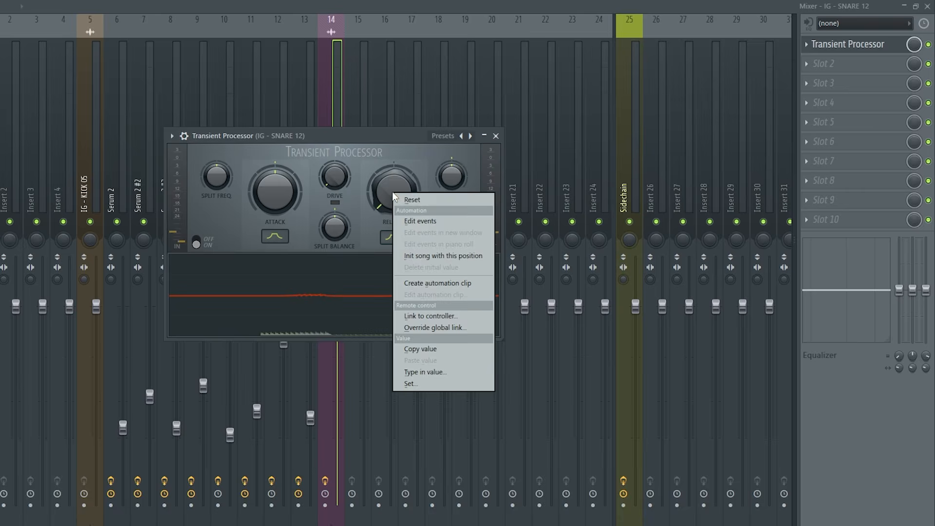
click(436, 283)
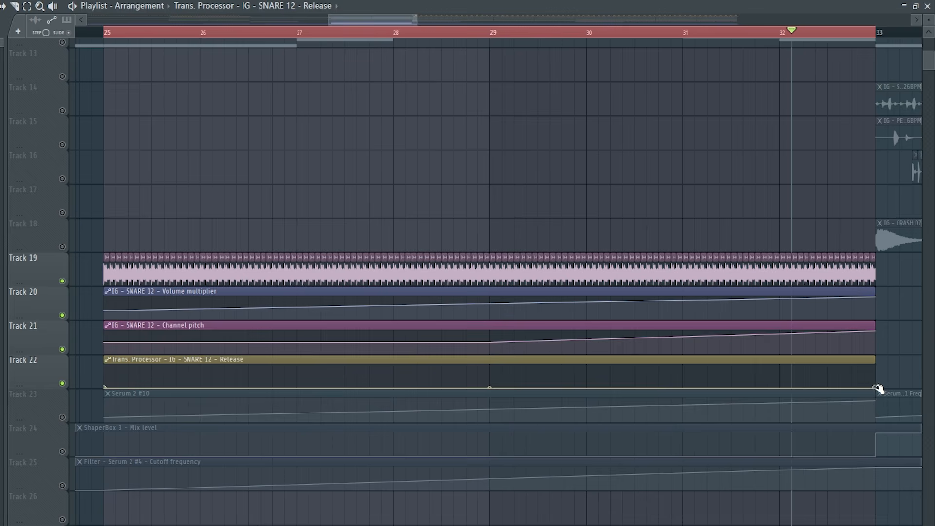
drag(877, 388, 874, 355)
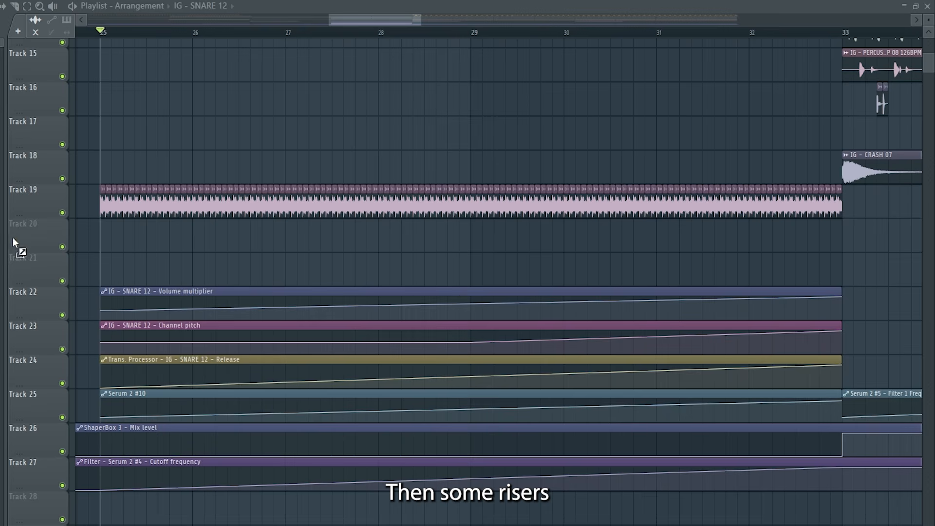
- Place IG - RISER 01 at bar 25 on Track 20 and time-stretch it in Stretch mode to end at bar 33
drag(17, 244, 110, 246)
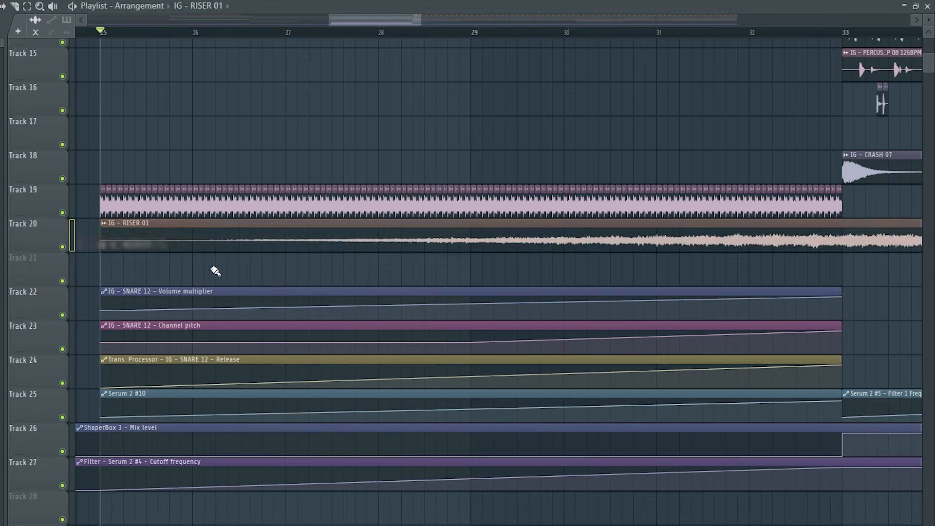
scroll(231, 244, down, 2)
double_click(232, 244)
click(302, 218)
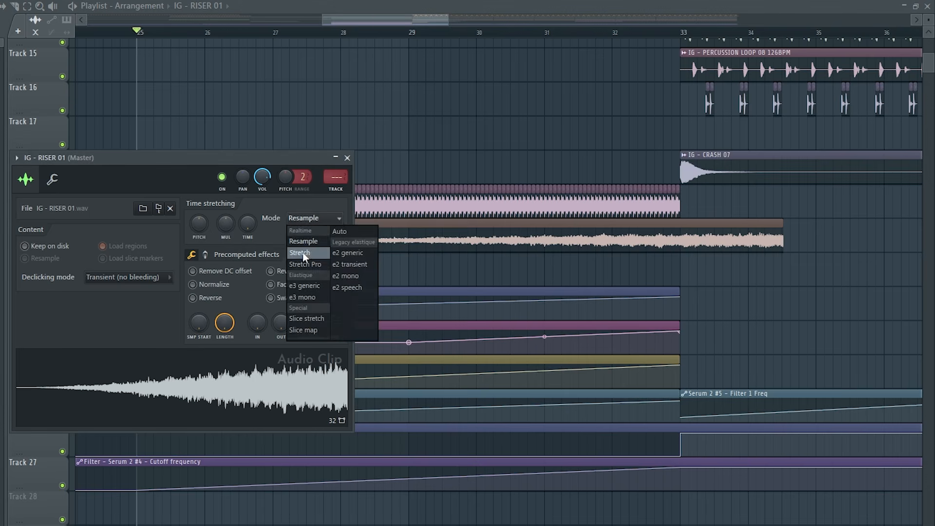
click(292, 237)
mouse_move(245, 223)
mouse_down()
mouse_move(247, 234)
mouse_move(253, 207)
mouse_up()
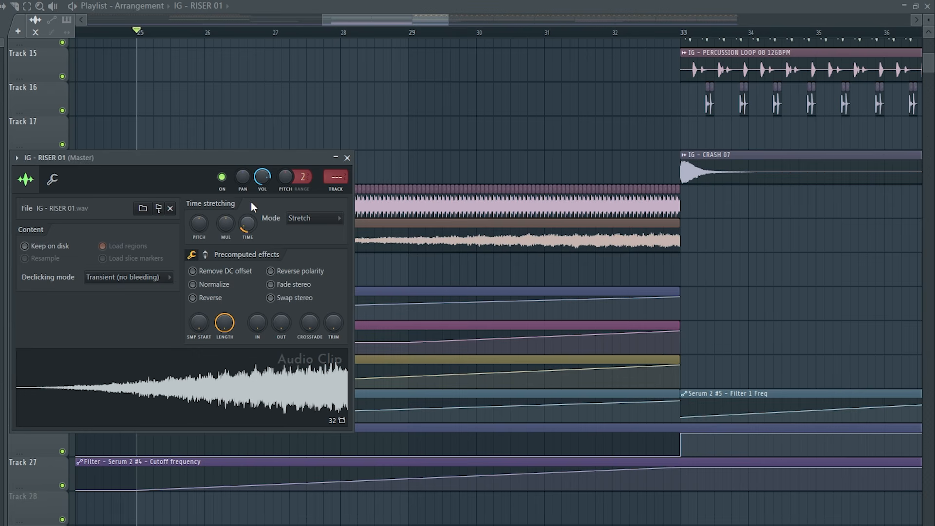
- Lower the IG - RISER 01 channel volume and play the build-up through to bar 33
key(space)
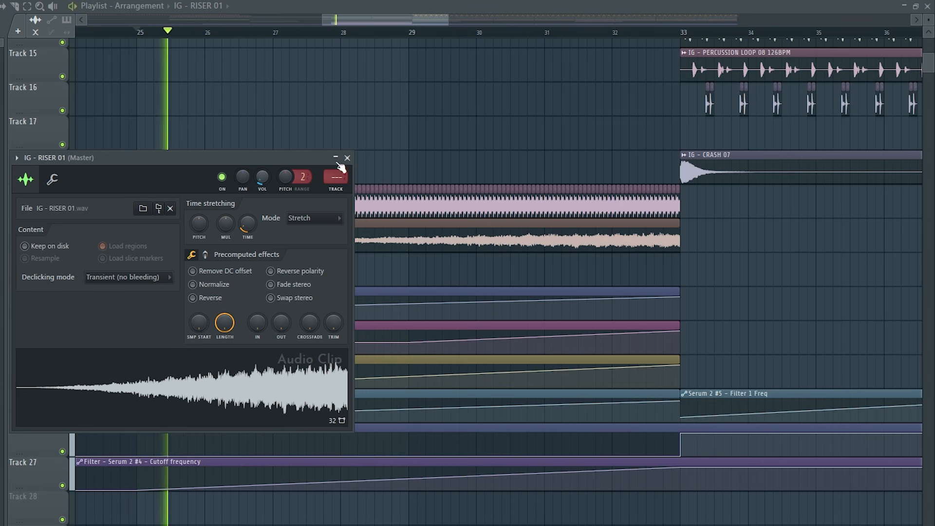
click(457, 32)
double_click(479, 220)
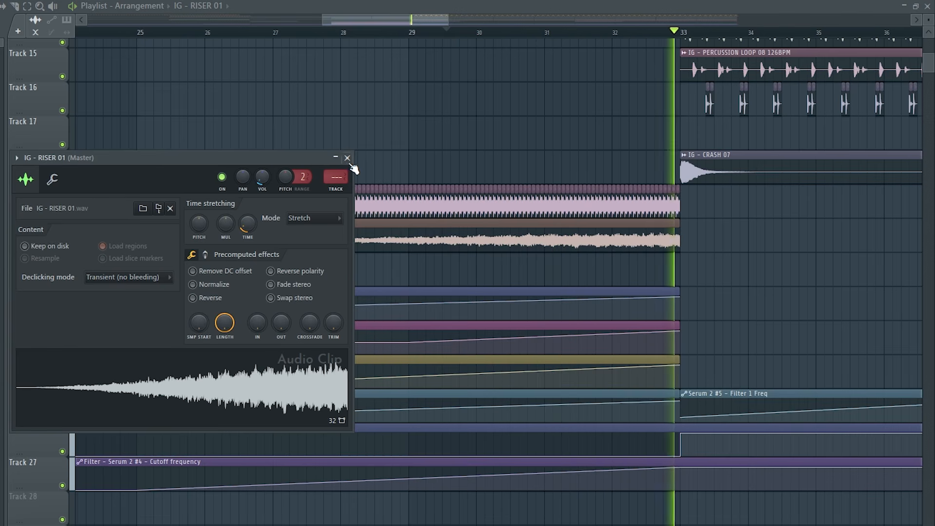
key(space)
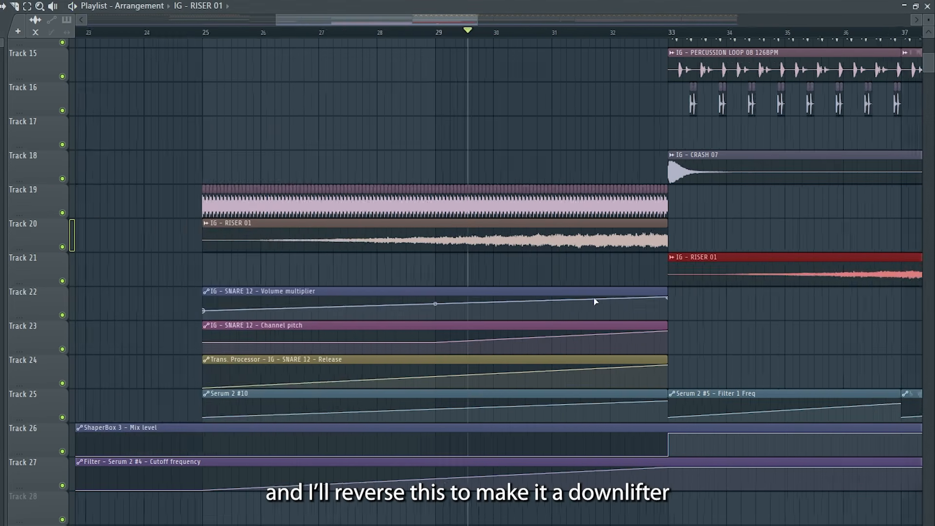
- Make the IG - RISER 01 copy at bar 33 on Track 21 unique and reverse it into a downlifter
scroll(594, 301, down, 2)
right_click(600, 257)
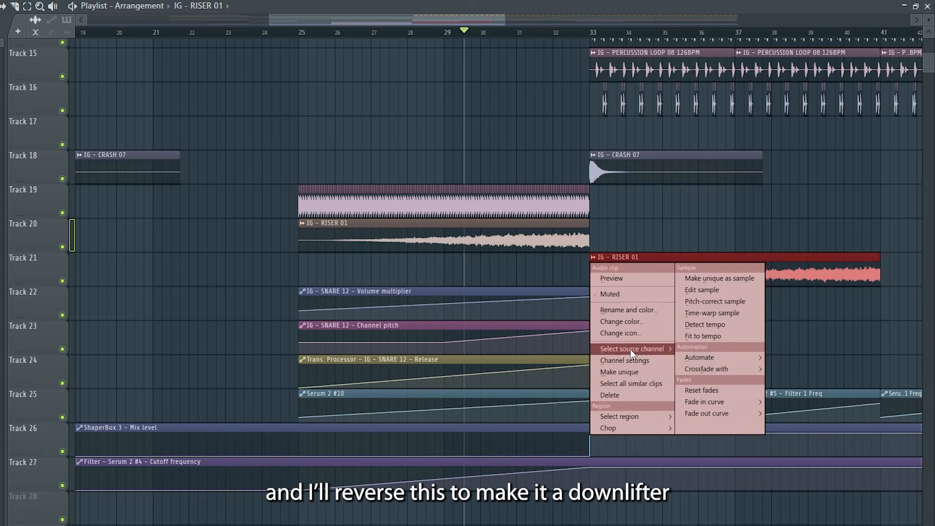
click(628, 350)
click(224, 313)
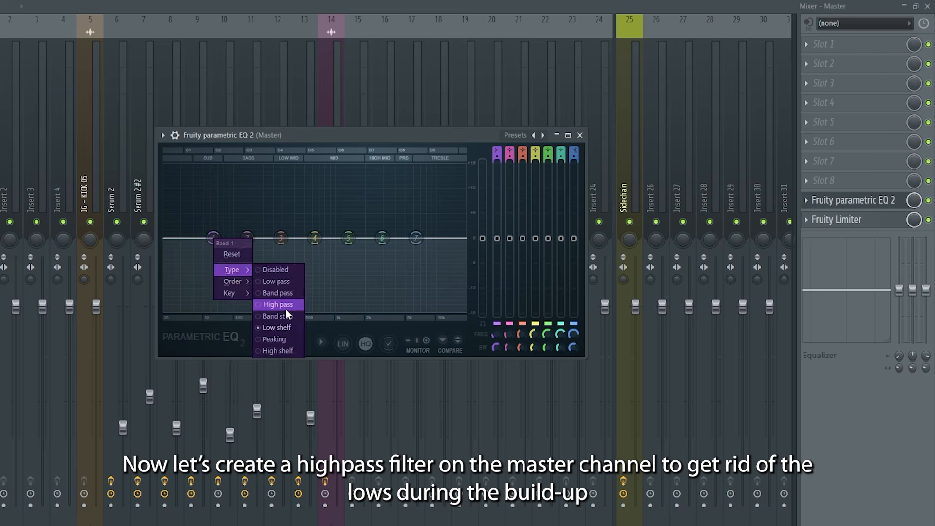
- Set band 1 of the master Parametric EQ 2 to high pass at the lowest frequency and create an automation clip for its frequency
click(285, 308)
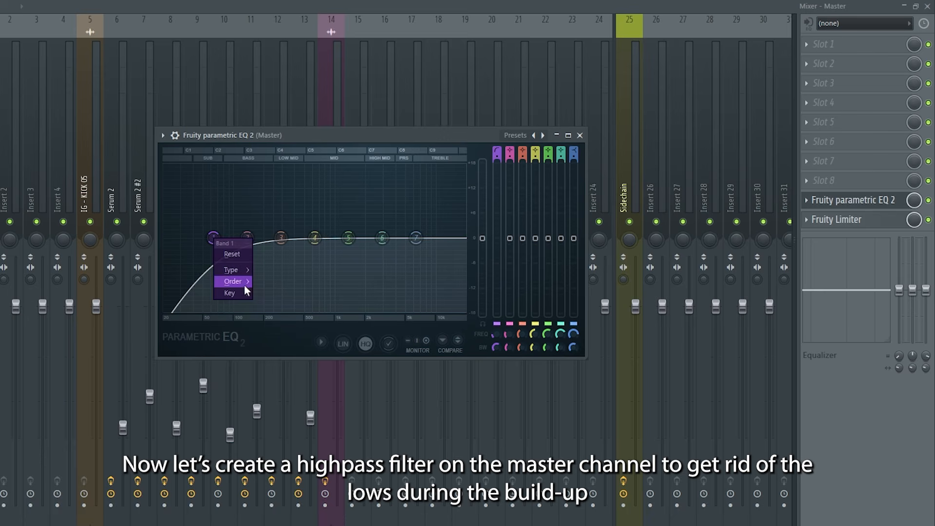
drag(209, 239, 168, 242)
right_click(494, 334)
click(548, 433)
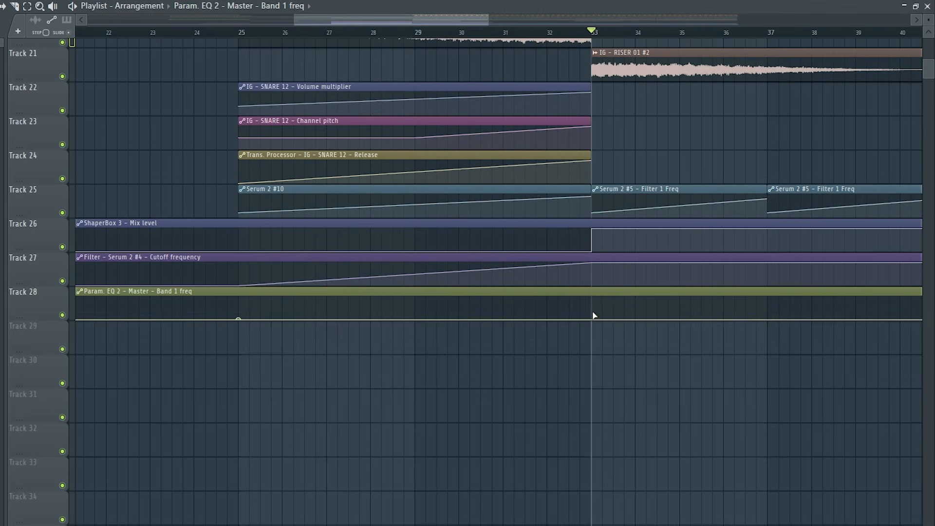
- Shape the master EQ band 1 frequency automation to rise from bar 25 and drop back to minimum at bar 33
click(593, 315)
scroll(579, 314, up, 3)
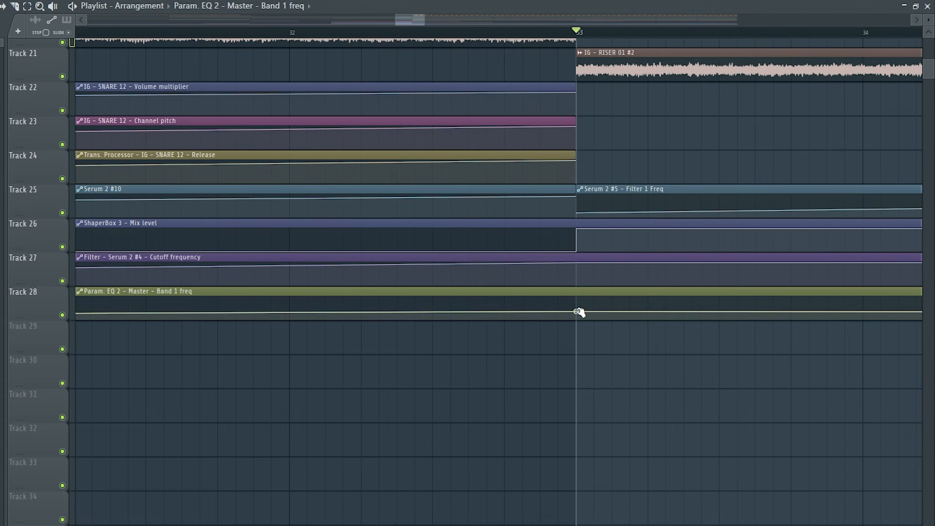
drag(562, 312, 559, 330)
scroll(593, 313, down, 4)
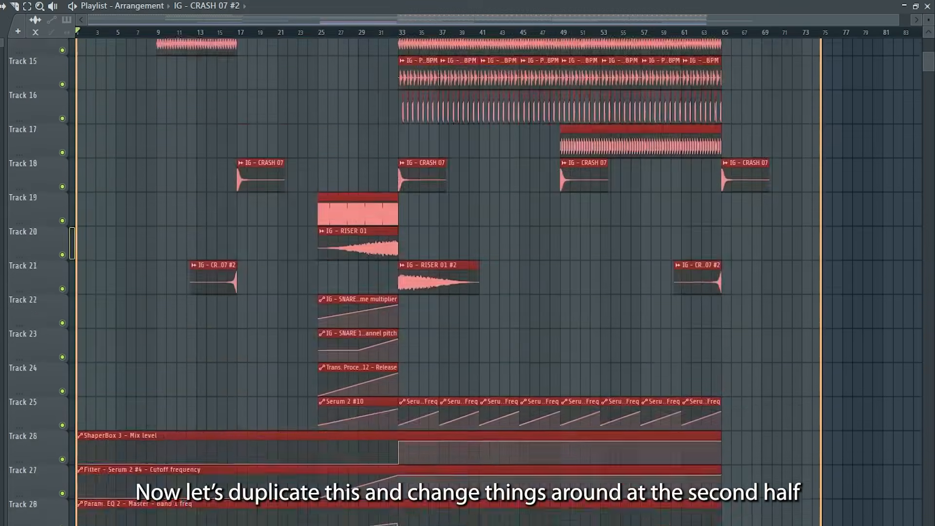
- Duplicate the whole arrangement and align the copy to start exactly at bar 65
scroll(120, 309, up, 5)
scroll(120, 309, up, 5)
drag(649, 270, 257, 269)
scroll(211, 269, up, 5)
drag(200, 270, 176, 269)
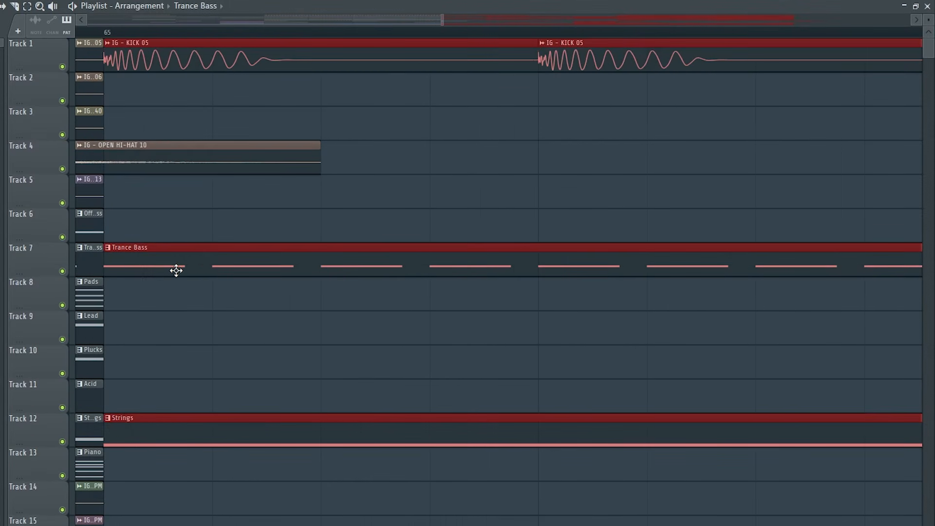
scroll(192, 269, down, 14)
- Repeat the IG - OPEN HI-HAT 10 clip on Track 4 and the shaker loop on Track 14 from bar 65 up to bar 73
drag(284, 161, 273, 167)
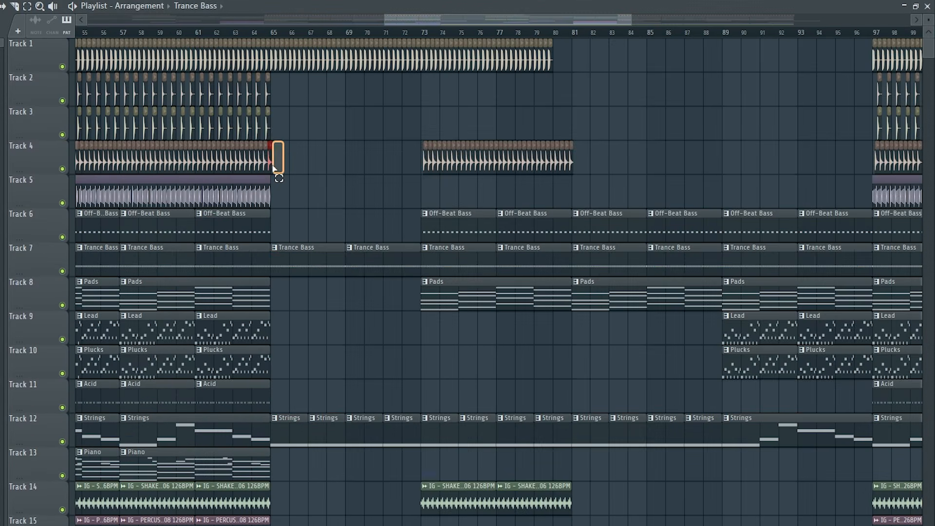
key(ctrl+b)
key(ctrl+b)
key(ctrl+b)
key(ctrl+b)
key(ctrl+b)
key(ctrl+b)
key(ctrl+b)
key(ctrl+b)
key(ctrl+b)
key(ctrl+b)
key(ctrl+b)
key(ctrl+b)
key(ctrl+b)
key(ctrl+b)
key(ctrl+b)
key(ctrl+b)
key(ctrl+b)
key(ctrl+b)
key(ctrl+b)
key(ctrl+b)
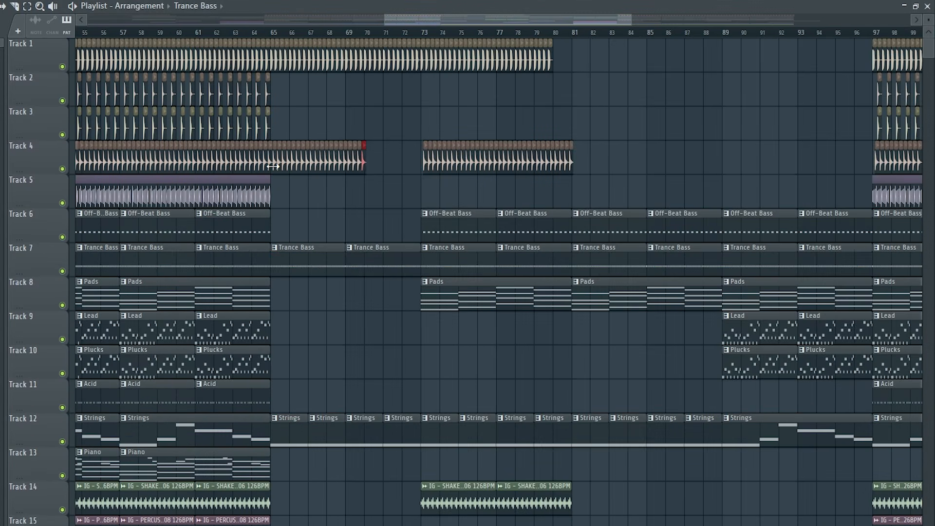
key(ctrl+b)
key(ctrl+b)
drag(292, 504, 258, 504)
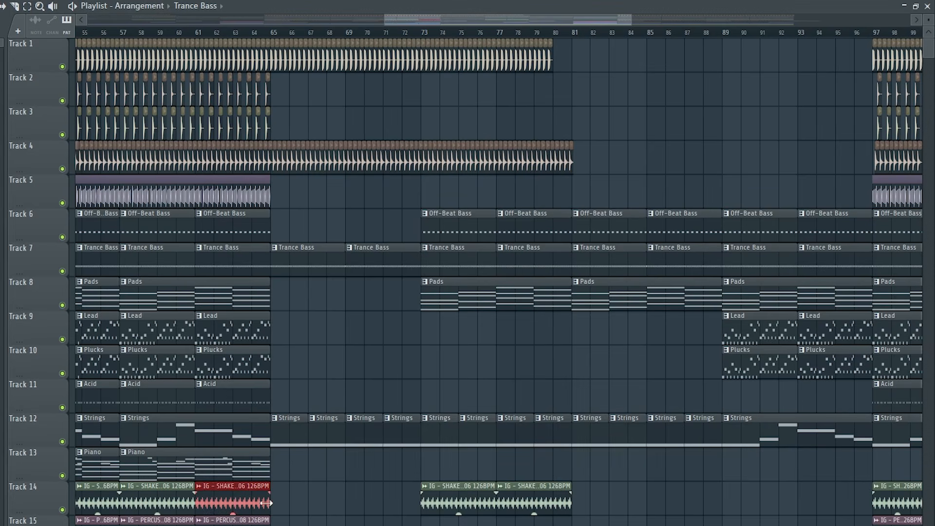
key(ctrl+b)
key(ctrl+b)
- Fill the gap from bar 65 to bar 73 with the Off-Beat Bass pattern on Track 6 and the Pads pattern on Track 8
drag(287, 223, 254, 228)
shift+click(243, 290)
key(ctrl+b)
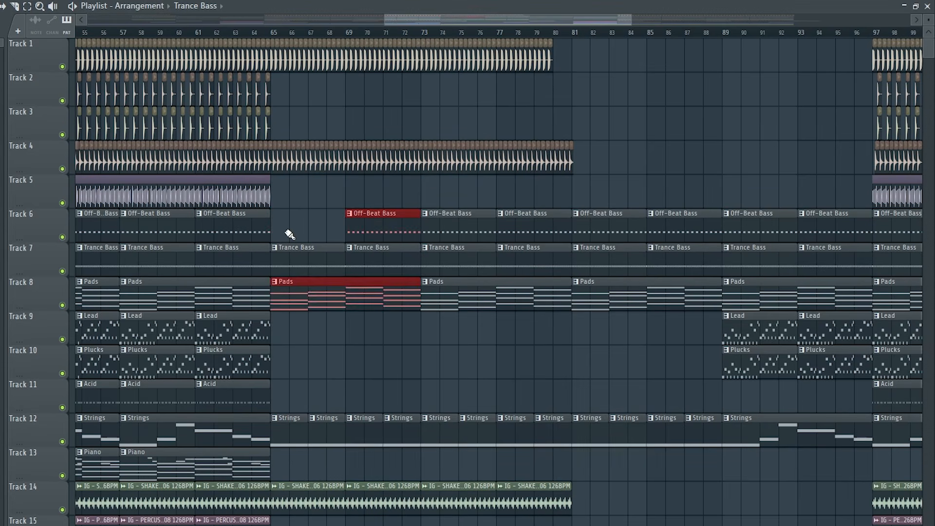
click(267, 231)
key(ctrl+b)
- Repeat the Piano pattern on Track 13 from bar 65 up to bar 97
click(238, 460)
key(ctrl+b)
key(ctrl+b)
key(ctrl+b)
key(ctrl+b)
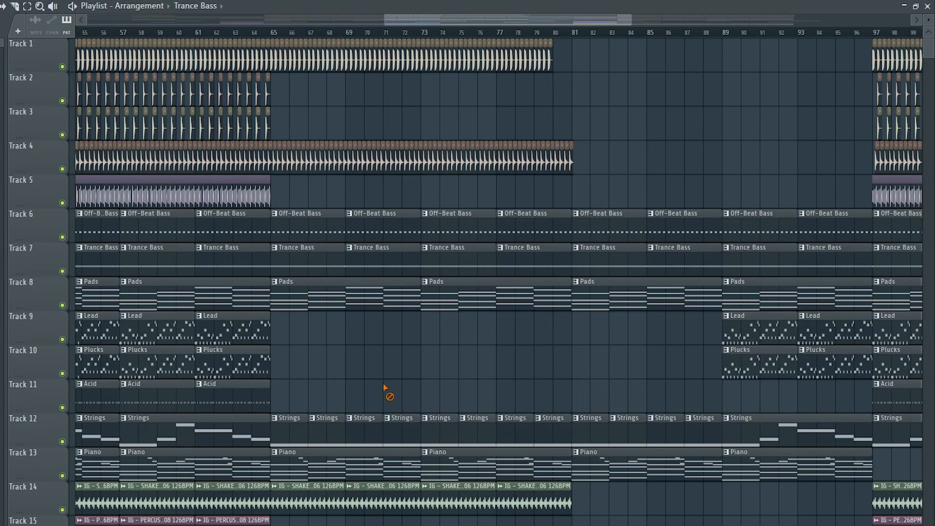
- Copy the drum clips on Tracks 2 and 3 into the section from bar 73 to bar 81
drag(341, 142, 123, 73)
key(ctrl+b)
drag(271, 129, 427, 137)
- Place Acid patterns at bars 73 and 77 on Track 11, and delete the Off-Beat Bass and Trance Bass patterns from bar 81 to bar 97
click(246, 397)
drag(428, 406, 551, 405)
mouse_move(618, 227)
mouse_down()
mouse_move(820, 223)
mouse_move(615, 257)
mouse_up()
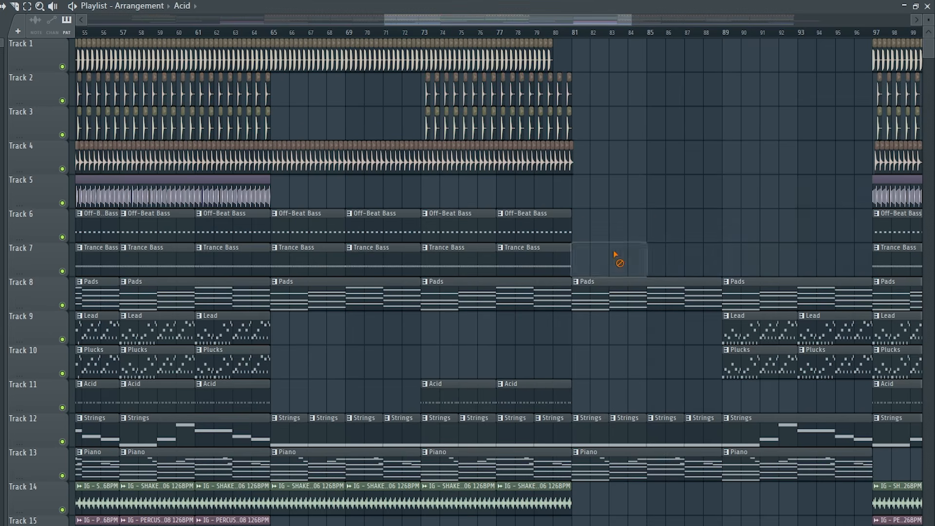
- Extend the Piano pattern on Track 13 into the second drop that starts at bar 97
scroll(646, 230, down, 1)
scroll(646, 230, right, 3)
drag(540, 469, 426, 460)
key(ctrl+b)
key(ctrl+b)
ctrl+click(393, 232)
scroll(394, 233, up, 2)
click(599, 332)
drag(414, 334, 509, 354)
scroll(489, 364, down, 4)
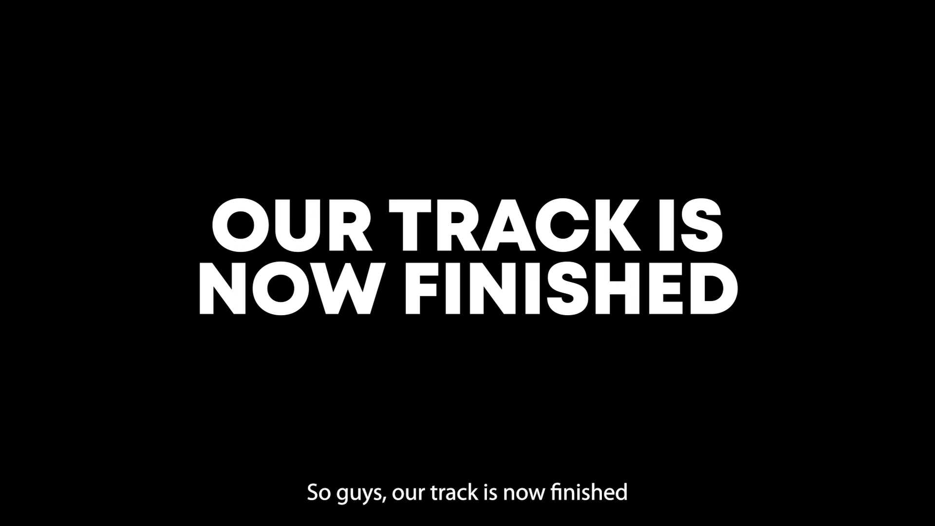